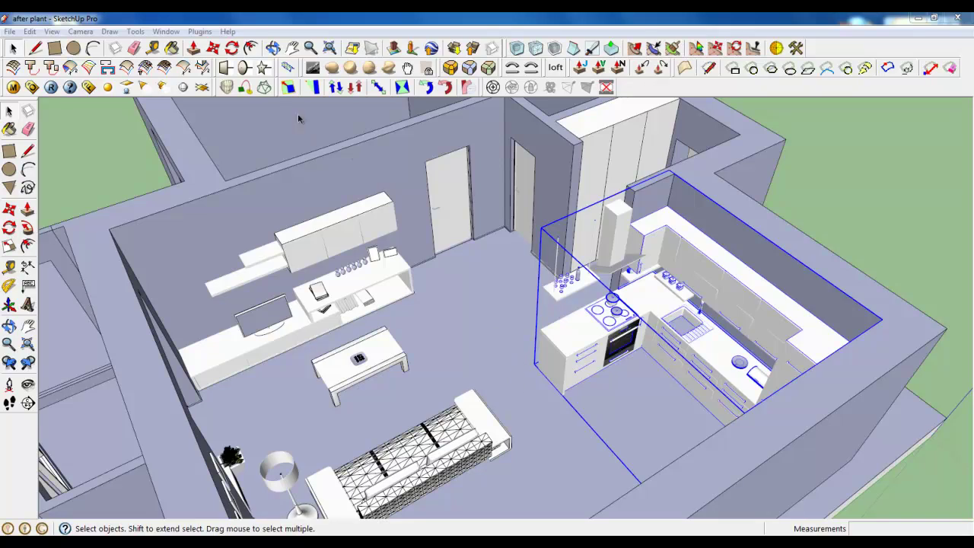
# Examine the furnished living room and kitchen from several sides, including the wall pictures and the photo frames on the TV unit
pyautogui.click(195, 49)
pyautogui.scroll(-4, 459, 239)
pyautogui.moveTo(392, 303); pyautogui.dragTo(749, 310, button='middle')
pyautogui.moveTo(263, 369); pyautogui.dragTo(669, 355, button='middle')
pyautogui.scroll(-2, 587, 331)
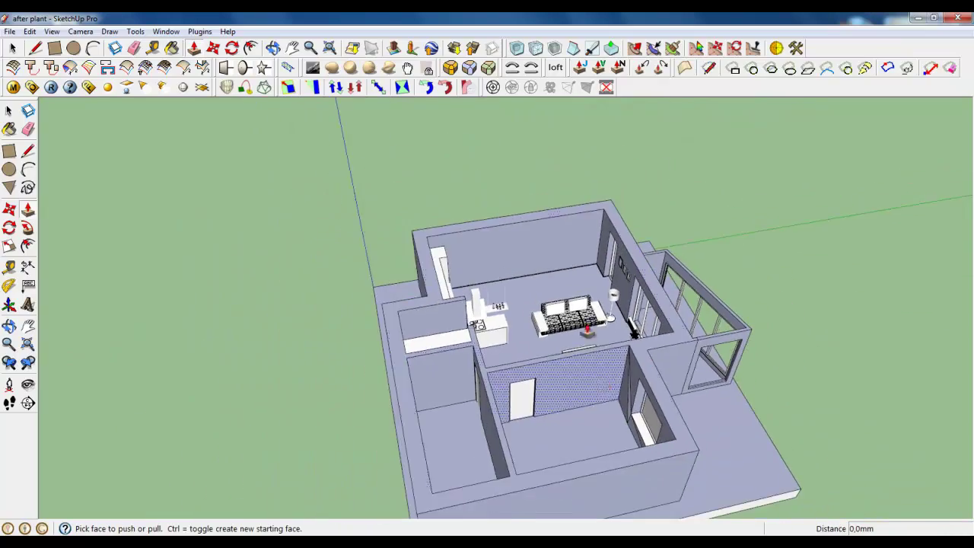
pyautogui.scroll(3, 576, 237)
pyautogui.scroll(-3, 590, 229)
pyautogui.moveTo(592, 192); pyautogui.dragTo(730, 368, button='middle')
pyautogui.scroll(5, 540, 240)
pyautogui.scroll(3, 533, 242)
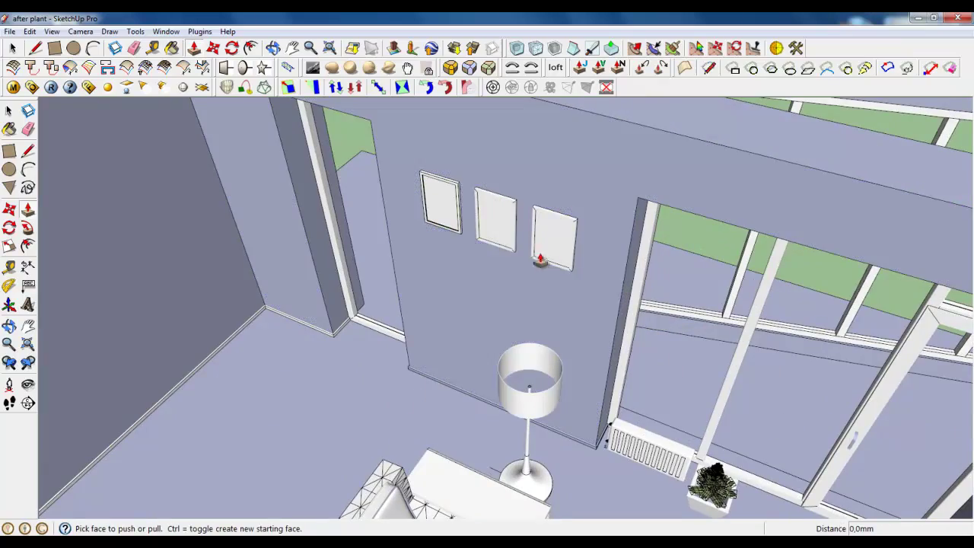
pyautogui.click(13, 47)
pyautogui.scroll(-4, 424, 166)
pyautogui.moveTo(414, 214); pyautogui.dragTo(708, 270, button='middle')
pyautogui.scroll(-3, 446, 285)
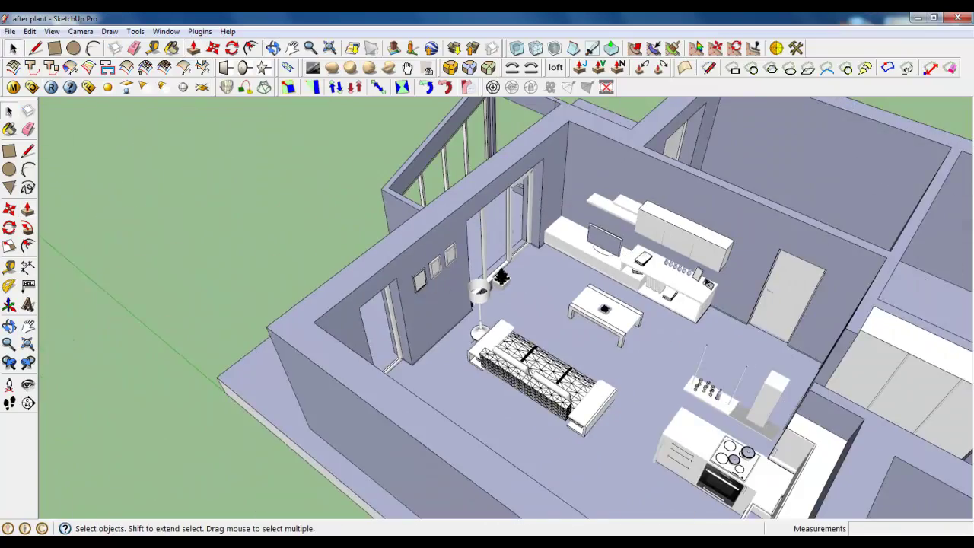
pyautogui.scroll(4, 709, 281)
pyautogui.click(651, 284)
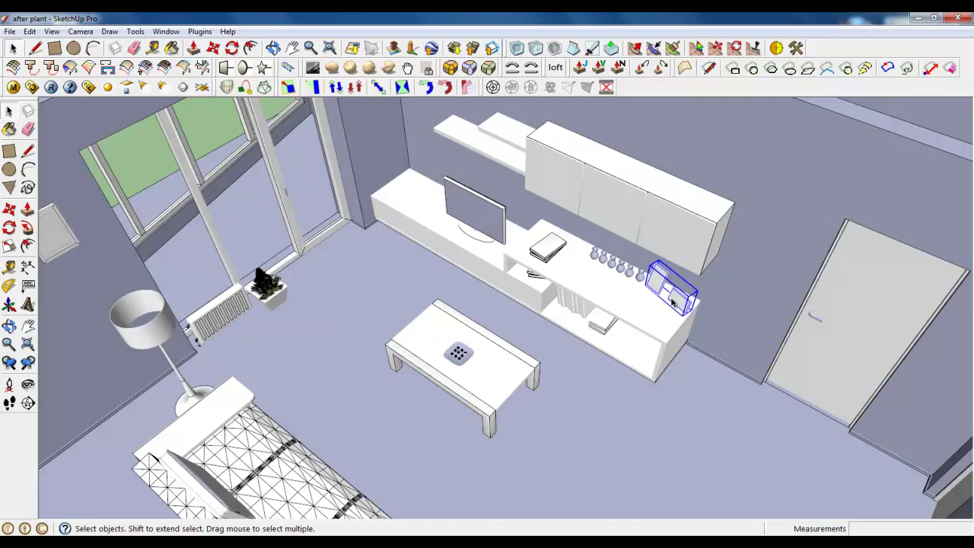
pyautogui.scroll(-4, 671, 302)
pyautogui.scroll(4, 647, 282)
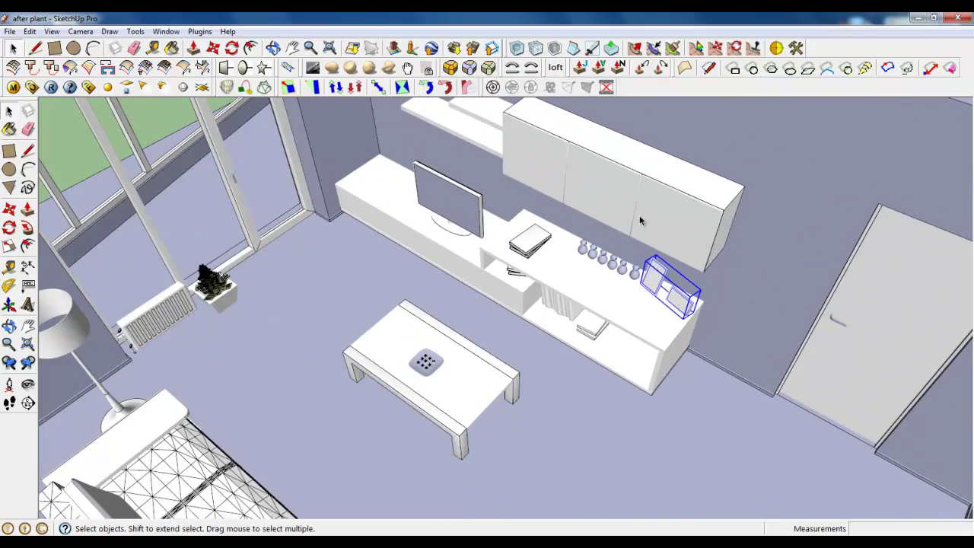
pyautogui.scroll(-6, 637, 213)
pyautogui.moveTo(633, 207); pyautogui.dragTo(813, 329, button='middle')
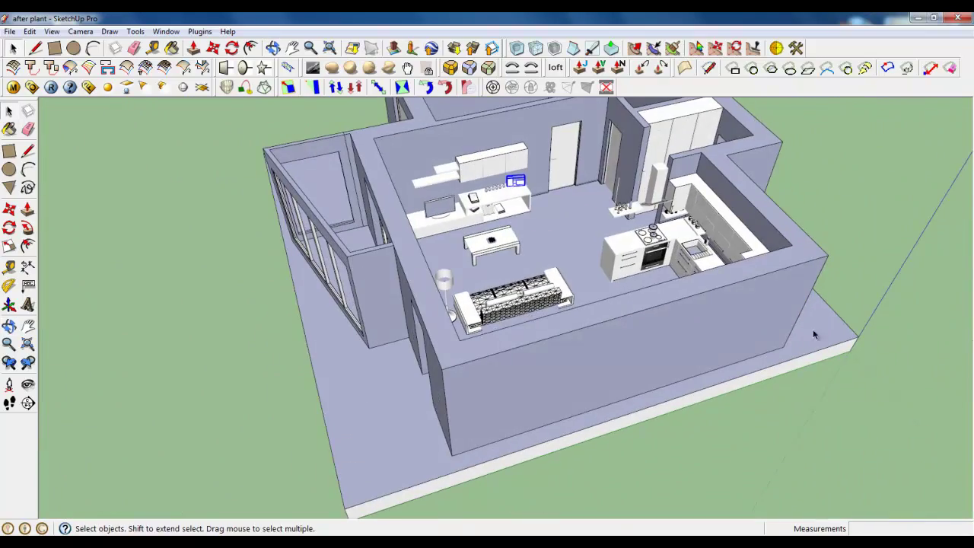
pyautogui.scroll(-3, 528, 379)
pyautogui.moveTo(528, 379); pyautogui.dragTo(569, 328, button='middle')
pyautogui.scroll(3, 467, 308)
# Hide the kitchen furniture and the sofa to clear the living-room floor
pyautogui.rightClick(467, 308)
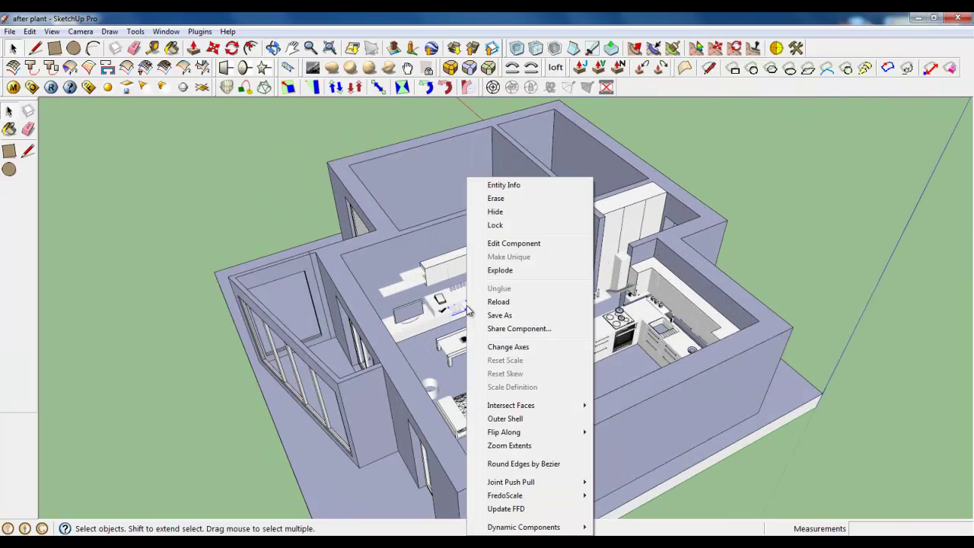
pyautogui.click(442, 300)
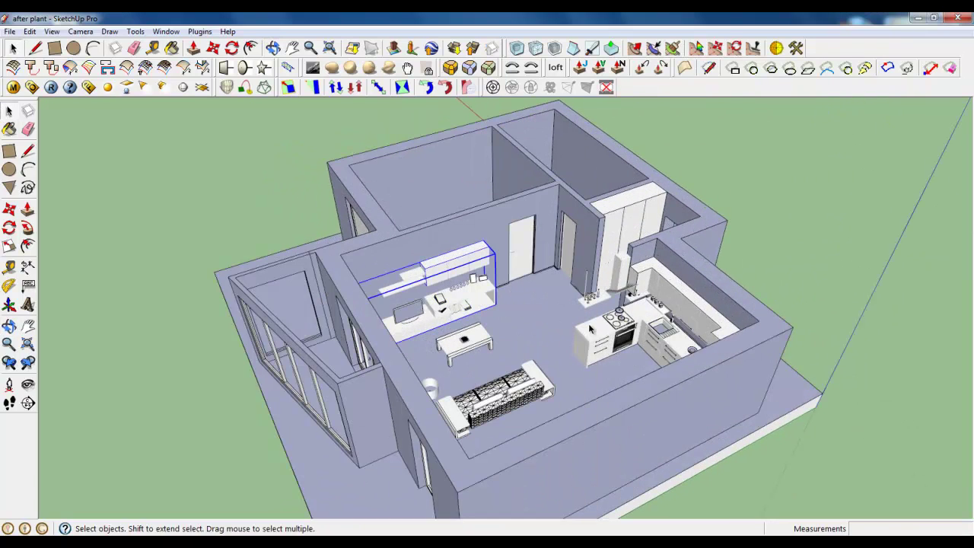
pyautogui.rightClick(607, 321)
pyautogui.click(677, 69)
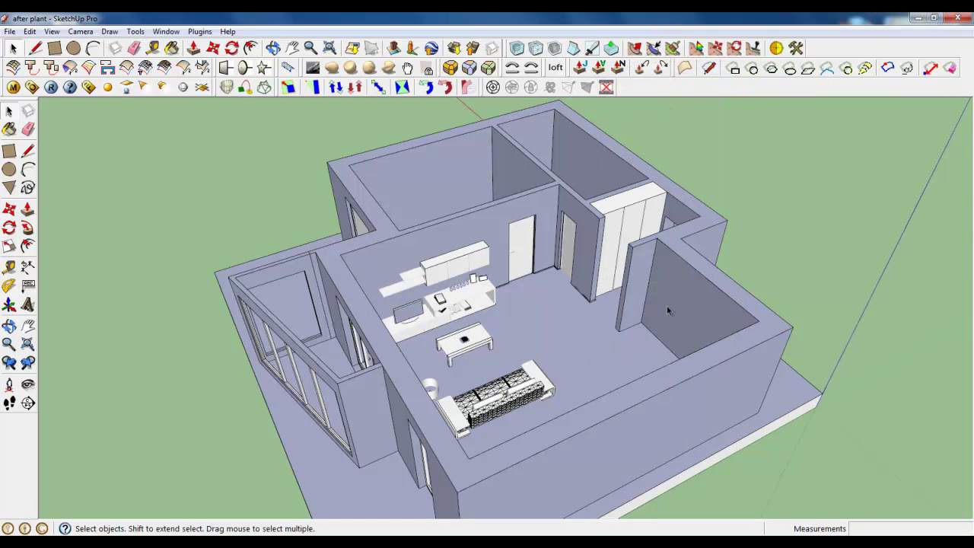
pyautogui.moveTo(667, 305); pyautogui.dragTo(437, 347, button='middle')
pyautogui.scroll(5, 437, 347)
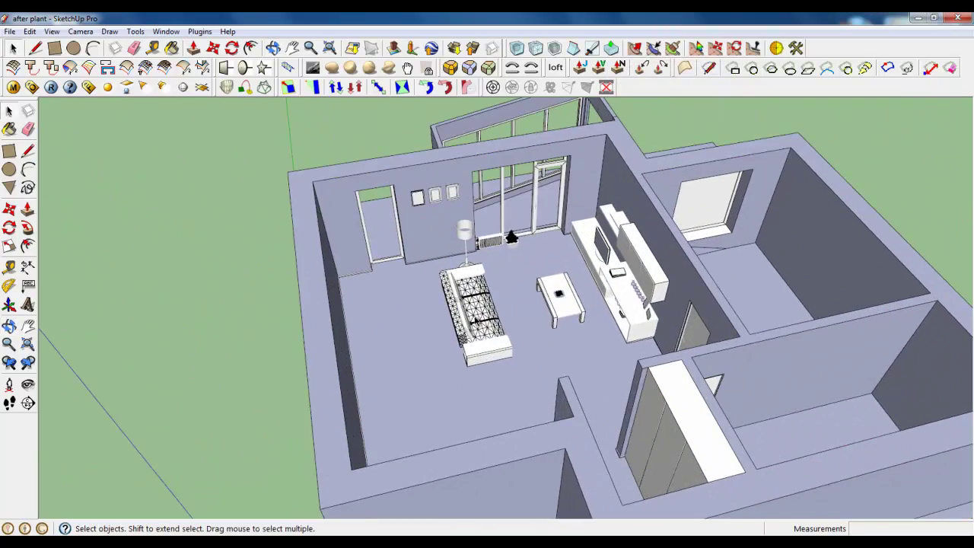
pyautogui.click(469, 308)
pyautogui.rightClick(477, 308)
pyautogui.click(505, 225)
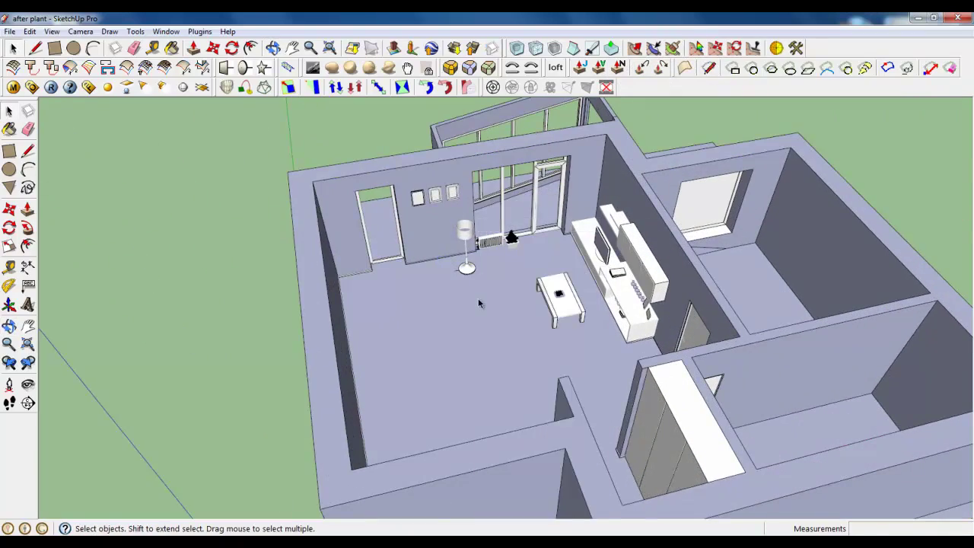
# Draw a square about 495 mm per side on the empty floor beside the long wall
pyautogui.moveTo(479, 299); pyautogui.dragTo(421, 273, button='middle')
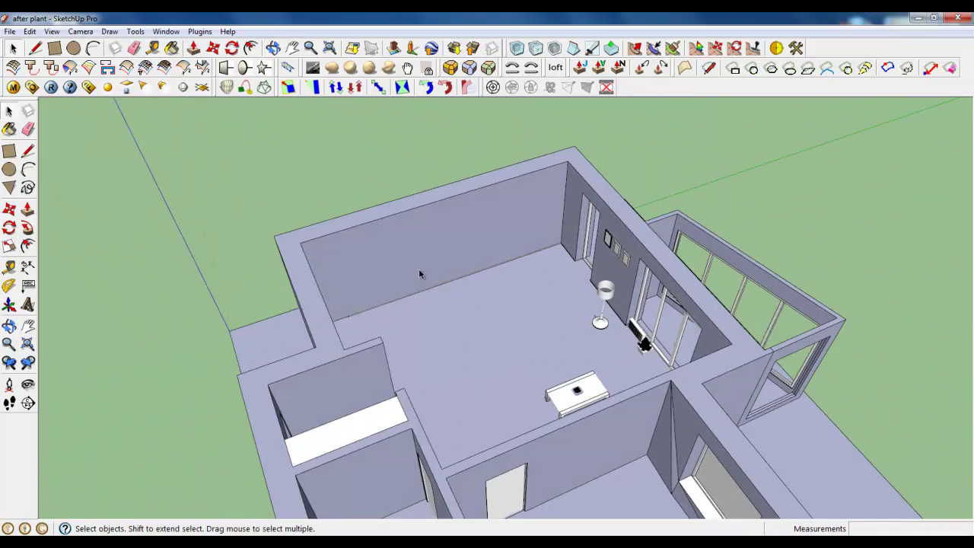
pyautogui.scroll(3, 420, 271)
pyautogui.moveTo(662, 322); pyautogui.dragTo(561, 305, button='middle')
pyautogui.scroll(4, 561, 305)
pyautogui.scroll(-3, 447, 285)
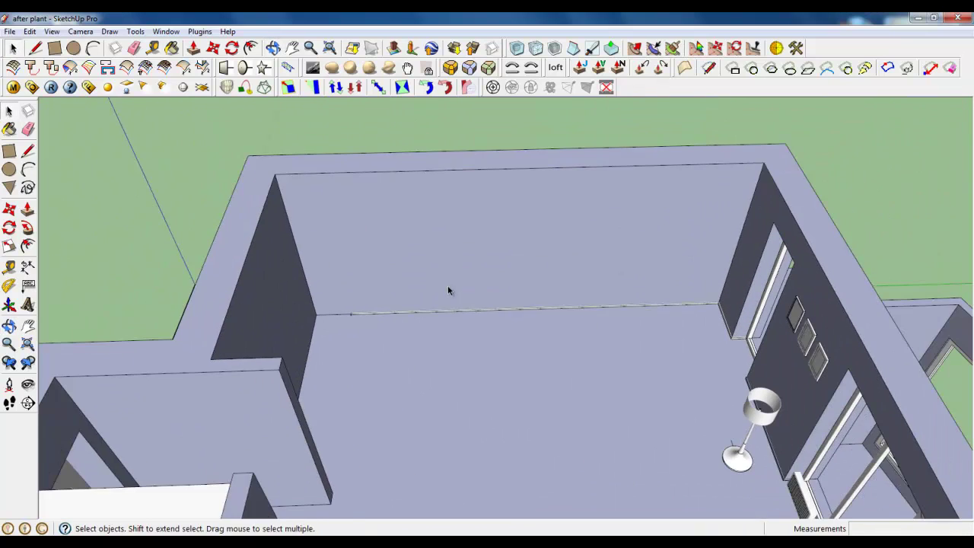
pyautogui.moveTo(447, 285); pyautogui.dragTo(555, 333, button='middle')
pyautogui.scroll(3, 573, 322)
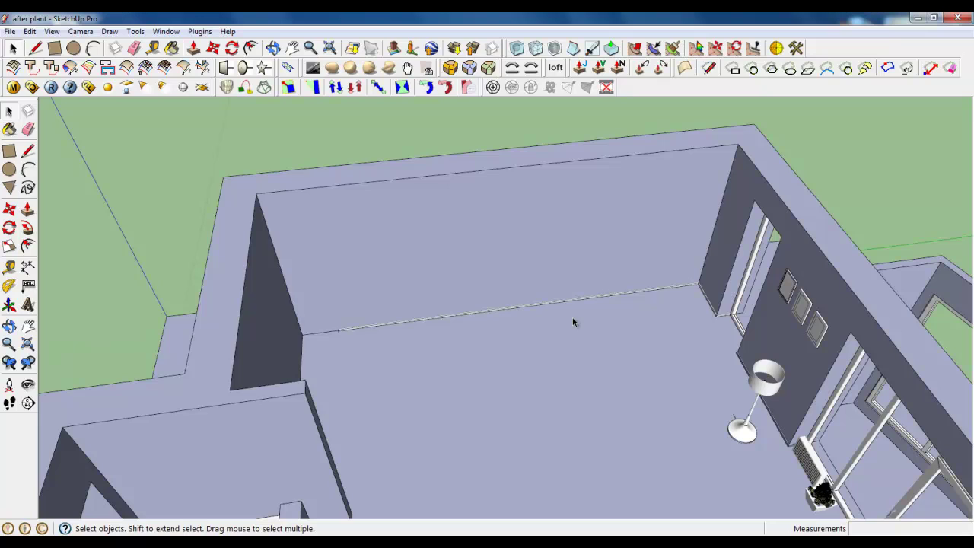
pyautogui.scroll(2, 573, 322)
pyautogui.click(55, 49)
pyautogui.click(458, 322)
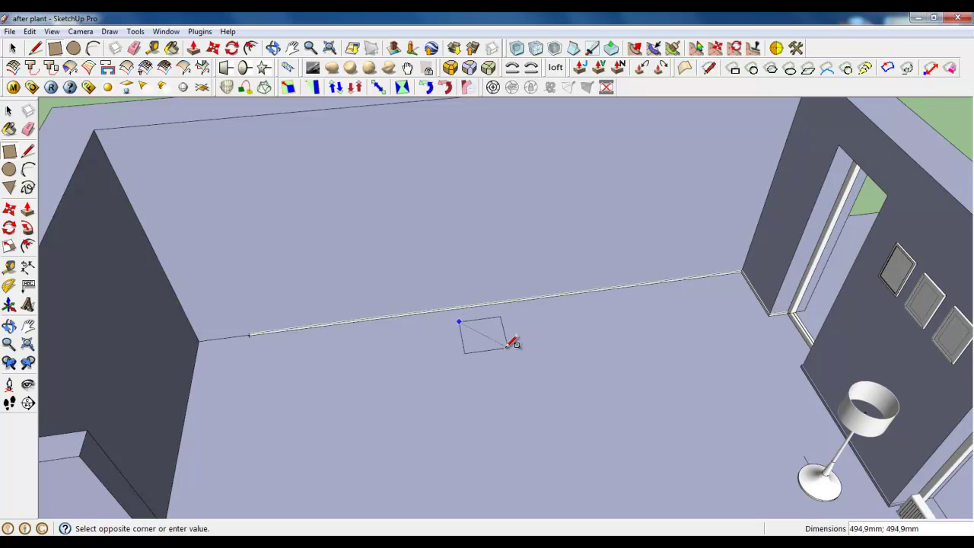
pyautogui.click(12, 51)
# Group the square, open the group for editing and extrude the face upward about 1022 mm
pyautogui.scroll(3, 499, 330)
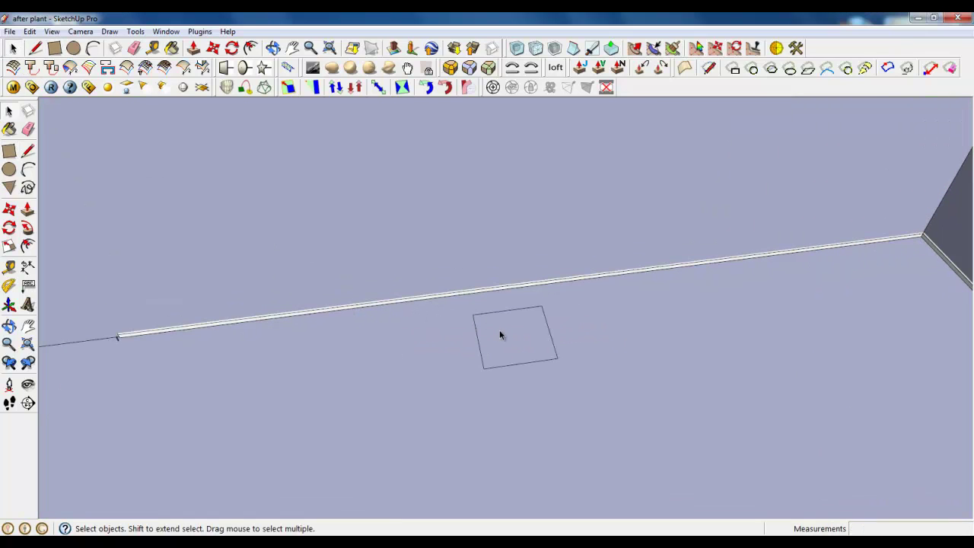
pyautogui.rightClick(499, 329)
pyautogui.click(542, 161)
pyautogui.doubleClick(494, 334)
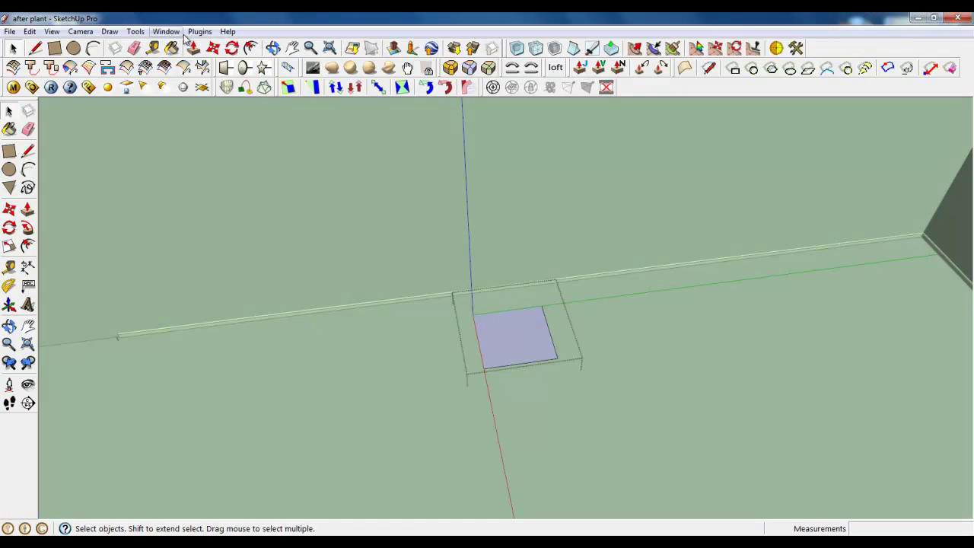
pyautogui.press('p')
pyautogui.moveTo(484, 341); pyautogui.dragTo(498, 194)
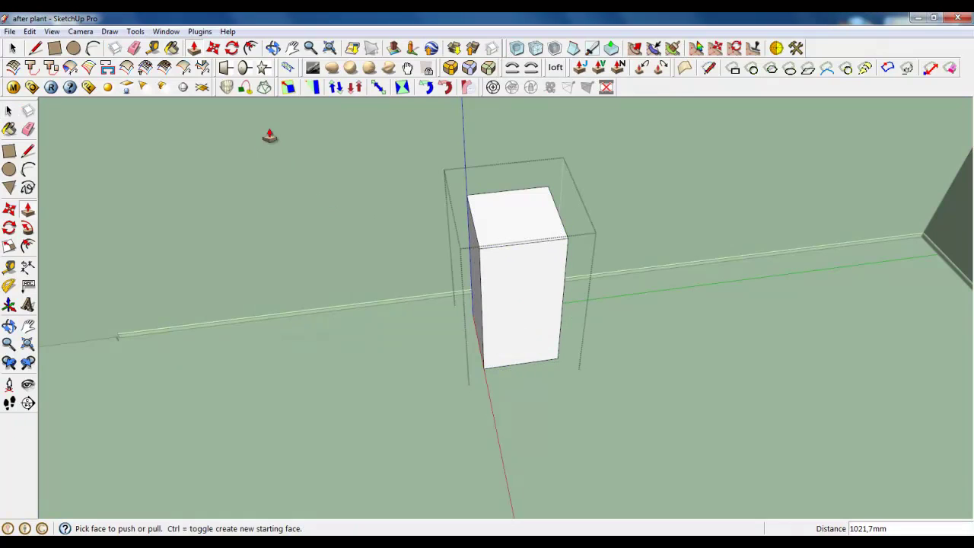
# Erase the box's top and side edges so that only its front vertical face is left
pyautogui.press('e')
pyautogui.click(477, 228)
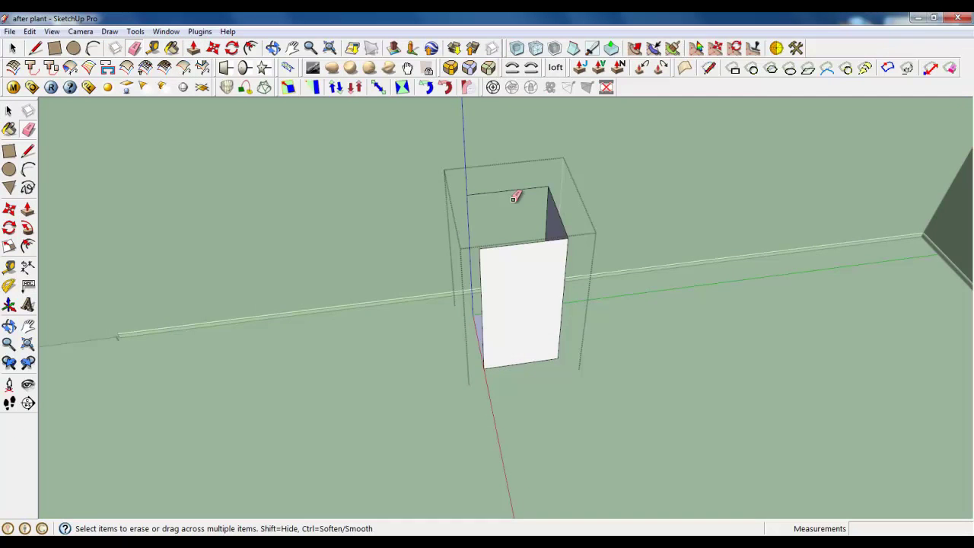
pyautogui.click(553, 221)
pyautogui.moveTo(505, 277)
pyautogui.mouseDown(button='middle')
pyautogui.moveTo(540, 394)
pyautogui.moveTo(697, 351)
pyautogui.mouseUp(button='middle')
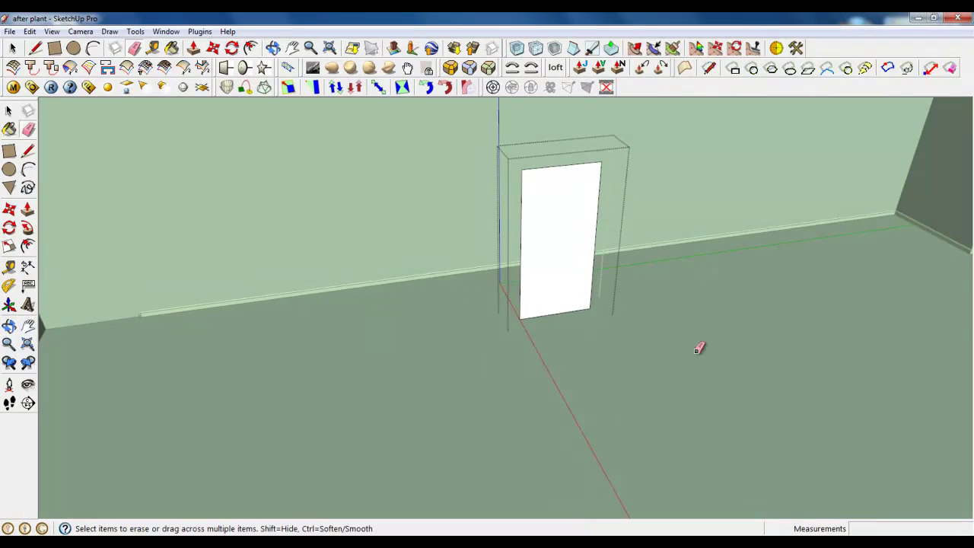
# Import the Beautiful-Modern-home-sustainable-wood-dining-table image as a texture and apply it to the upright face
pyautogui.click(10, 31)
pyautogui.click(36, 220)
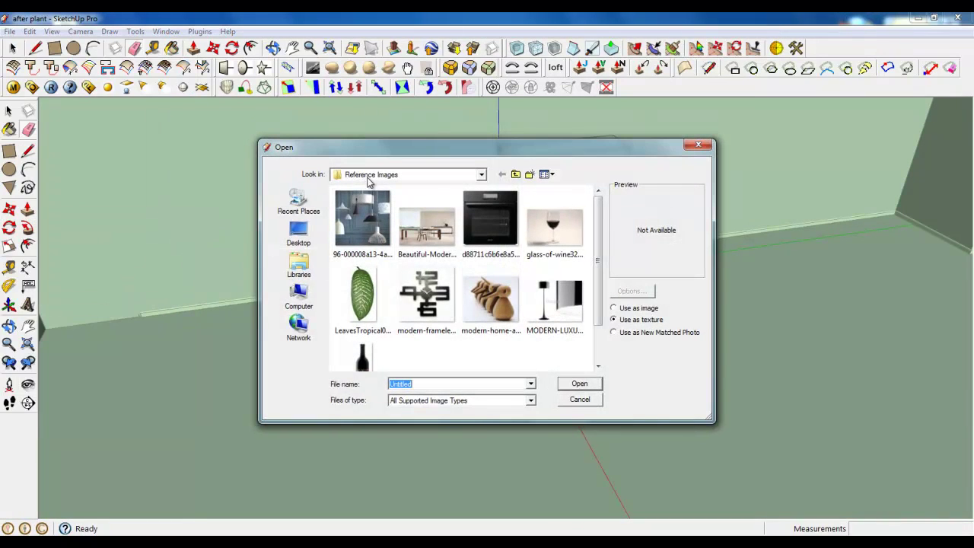
pyautogui.click(422, 239)
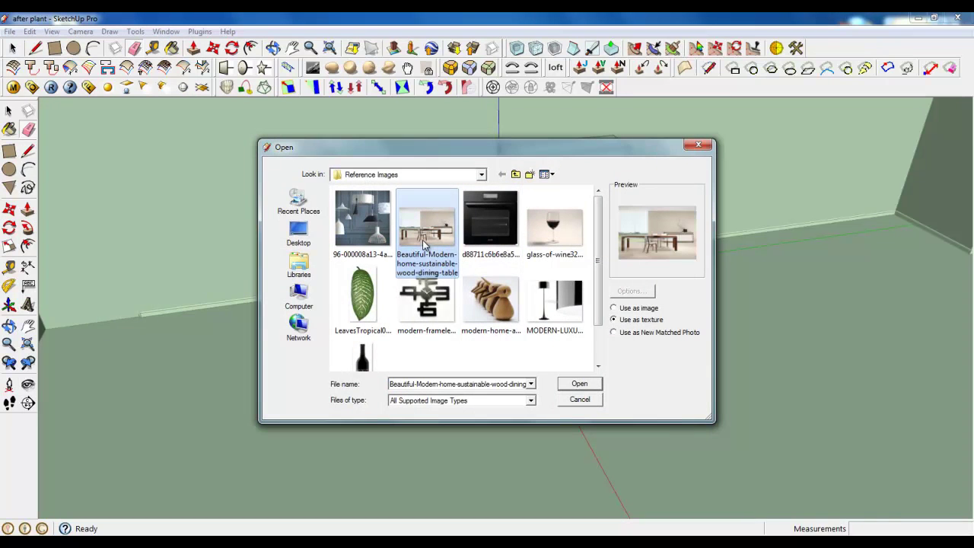
pyautogui.click(580, 390)
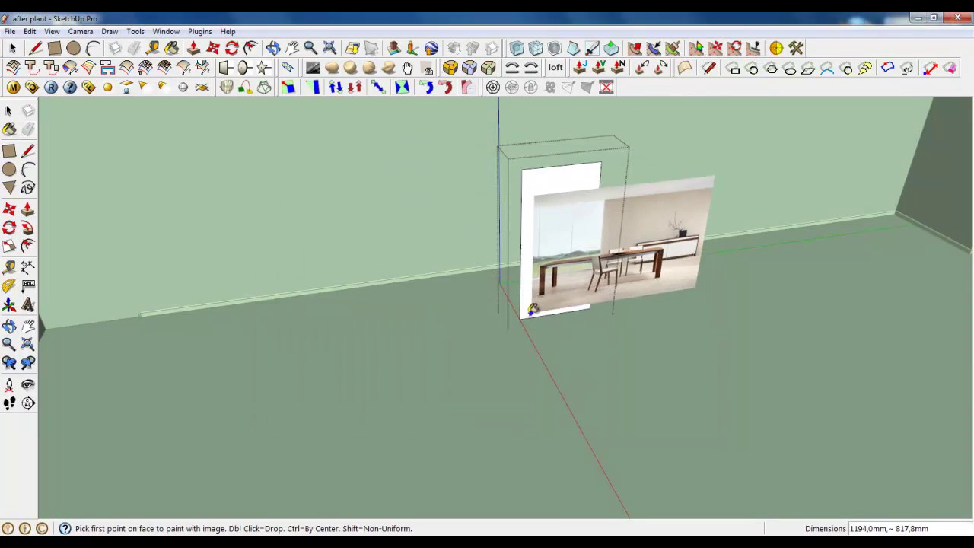
pyautogui.click(528, 313)
pyautogui.click(598, 165)
pyautogui.scroll(3, 600, 283)
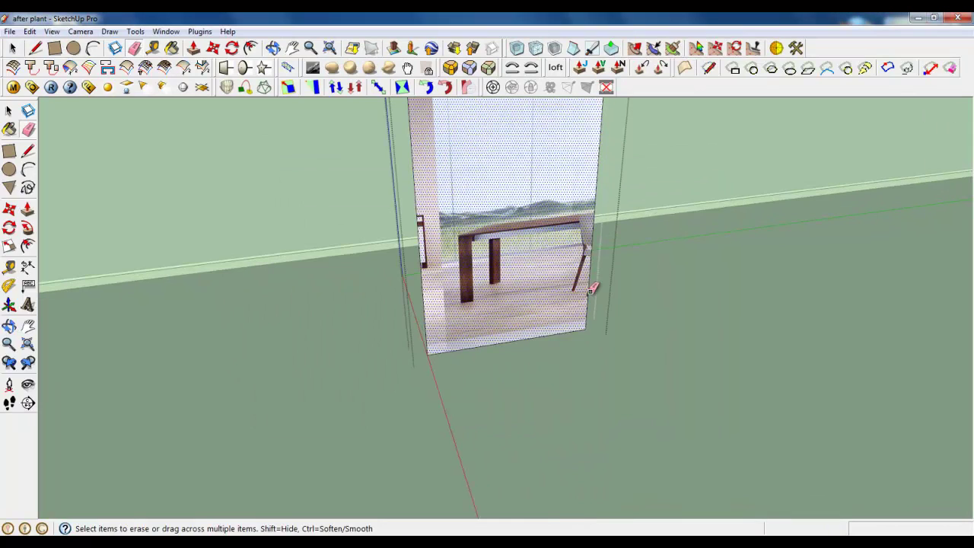
# Shift the texture's position on the face so the dining chair in the foreground lies within it
pyautogui.rightClick(543, 255)
pyautogui.moveTo(596, 417)
pyautogui.click(700, 411)
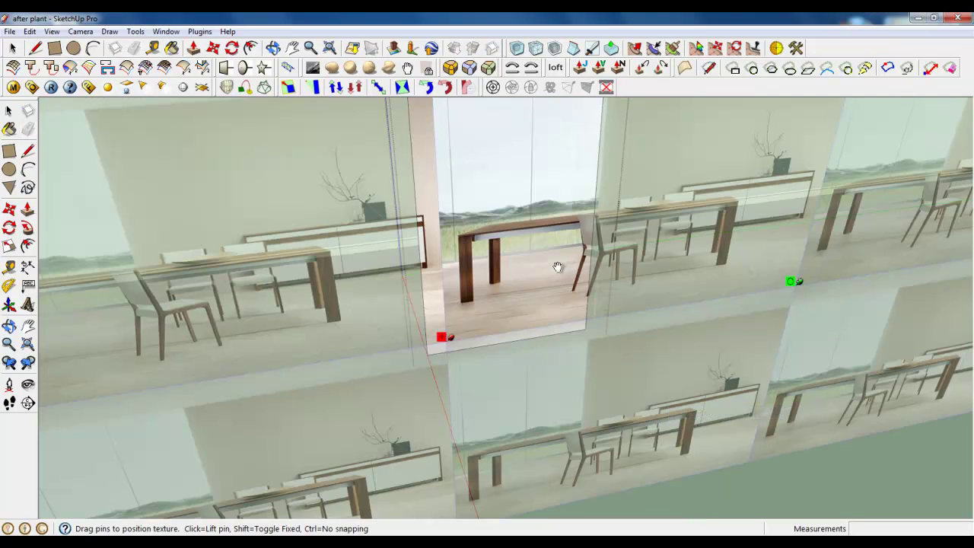
pyautogui.moveTo(558, 267); pyautogui.dragTo(432, 314)
pyautogui.rightClick(505, 248)
pyautogui.click(519, 254)
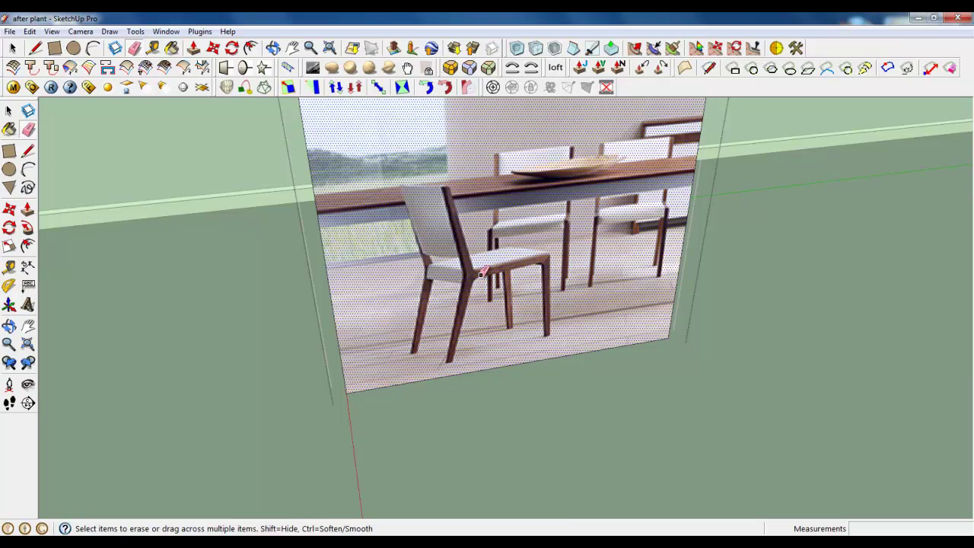
# Draw a vertical line up from the face's bottom edge beside the chair as a scale reference
pyautogui.press('l')
pyautogui.click(476, 369)
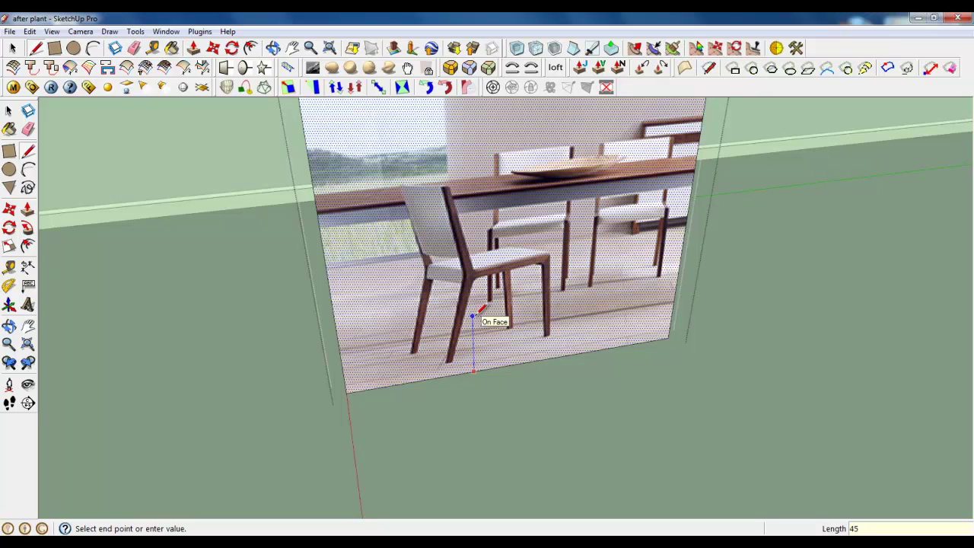
pyautogui.moveTo(480, 311); pyautogui.dragTo(489, 424, button='middle')
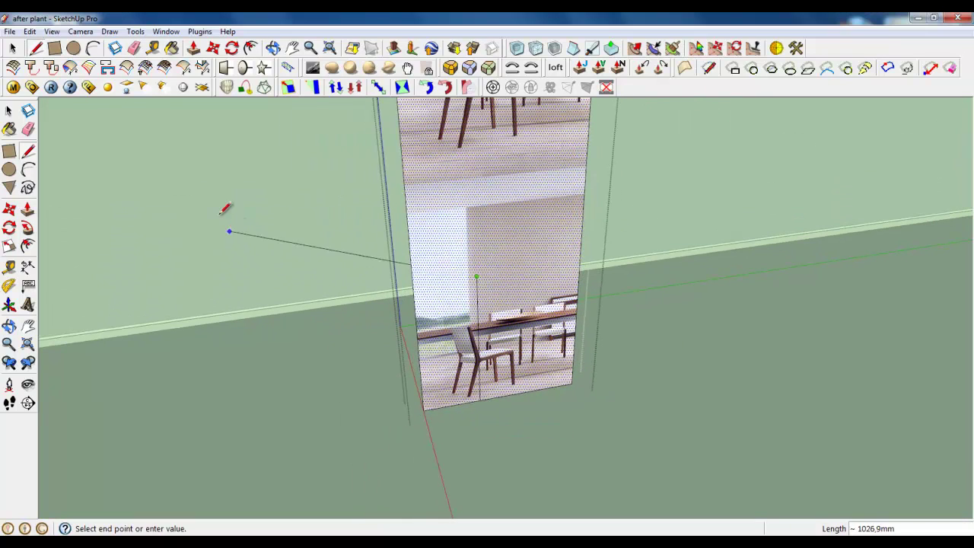
pyautogui.click(12, 47)
# Scale and reposition the texture so the foreground chair stands at the face's base and fits the vertical reference line
pyautogui.rightClick(506, 350)
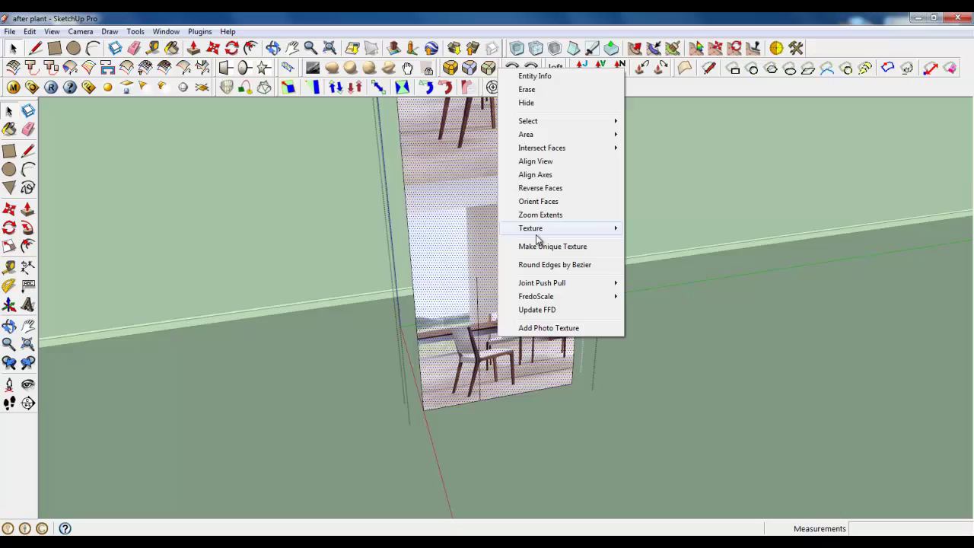
pyautogui.moveTo(528, 226)
pyautogui.click(648, 230)
pyautogui.moveTo(525, 387); pyautogui.dragTo(728, 368)
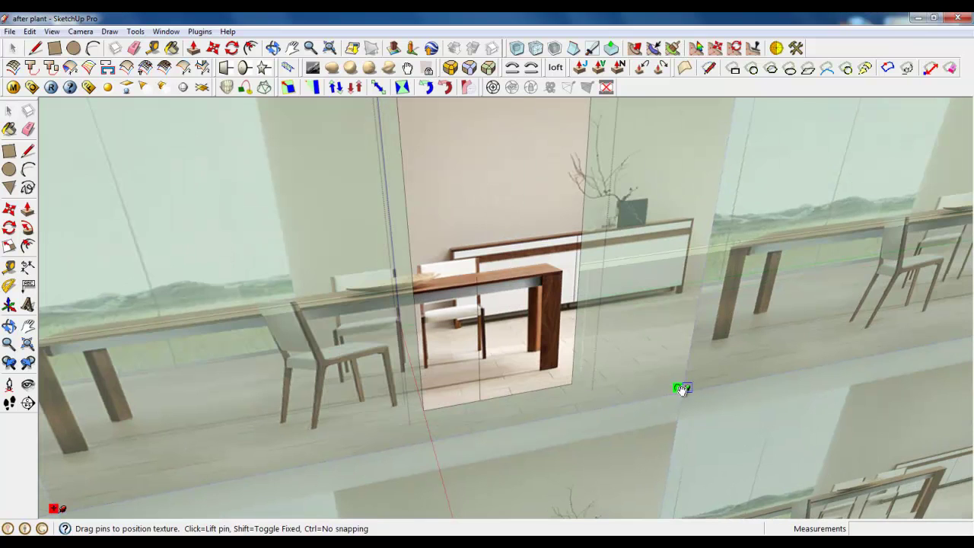
pyautogui.moveTo(682, 389); pyautogui.dragTo(773, 370)
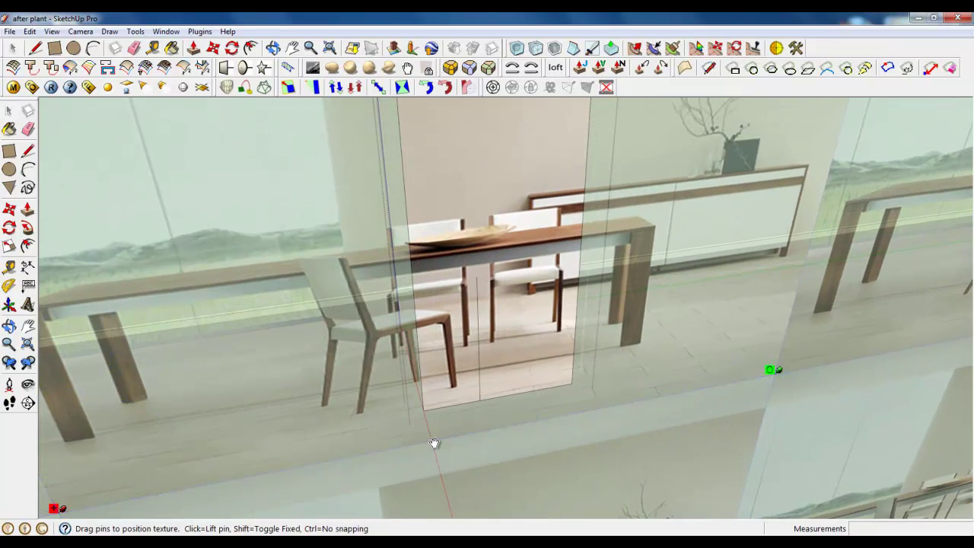
pyautogui.moveTo(434, 443)
pyautogui.mouseDown()
pyautogui.moveTo(537, 428)
pyautogui.moveTo(416, 449)
pyautogui.mouseUp()
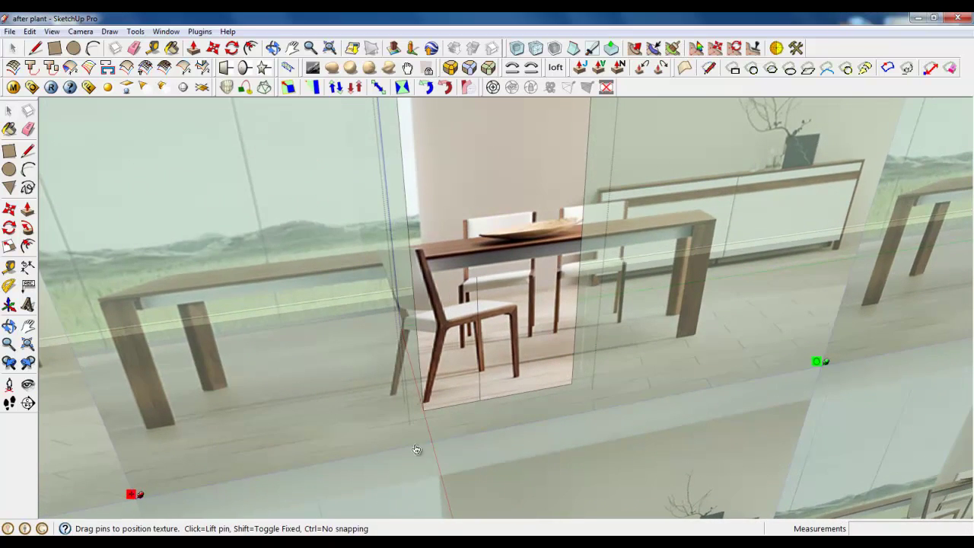
pyautogui.scroll(-1, 277, 451)
pyautogui.moveTo(674, 377); pyautogui.dragTo(736, 384)
pyautogui.moveTo(463, 414); pyautogui.dragTo(533, 393)
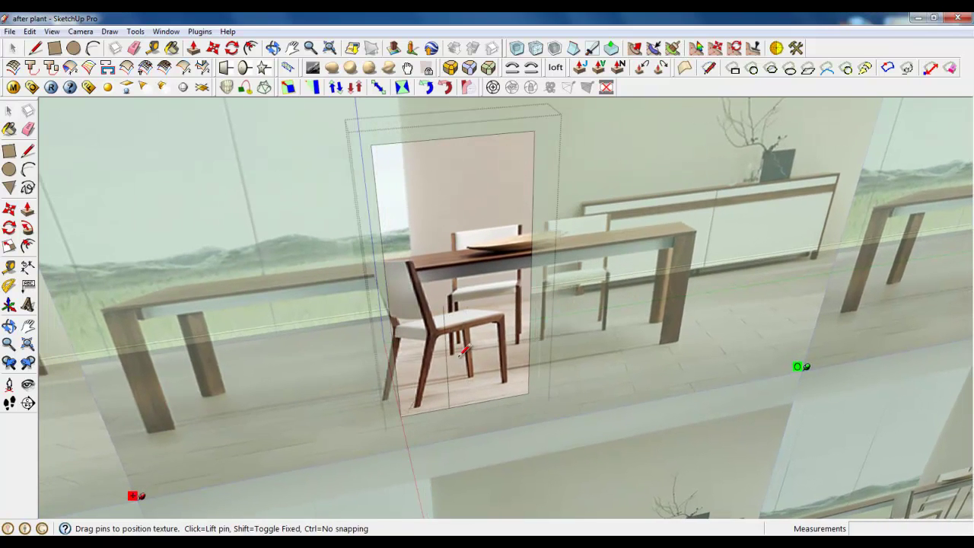
pyautogui.rightClick(459, 359)
pyautogui.click(487, 365)
# Trace the inner edge of the chair's rear leg with a line from the foot up to just below the seat rail
pyautogui.scroll(-2, 532, 373)
pyautogui.scroll(3, 402, 391)
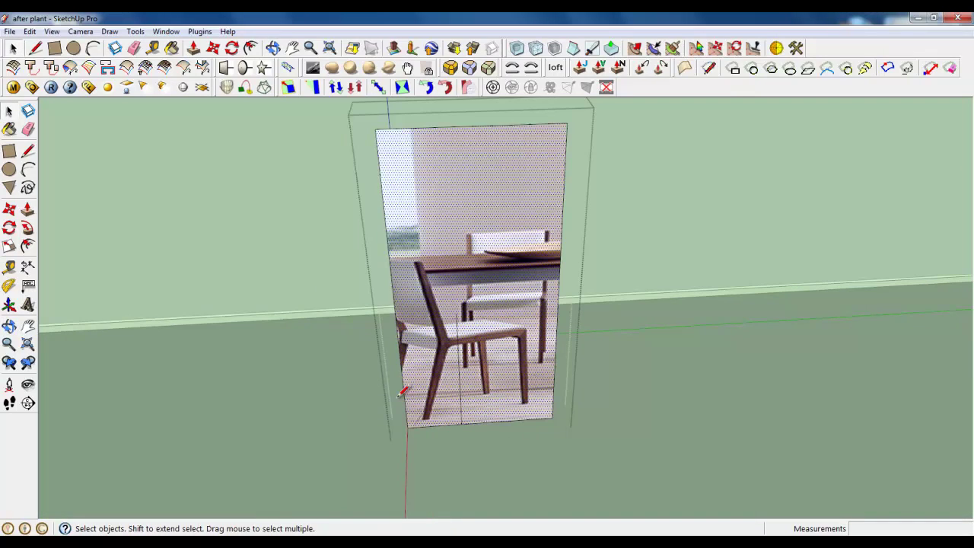
pyautogui.click(36, 47)
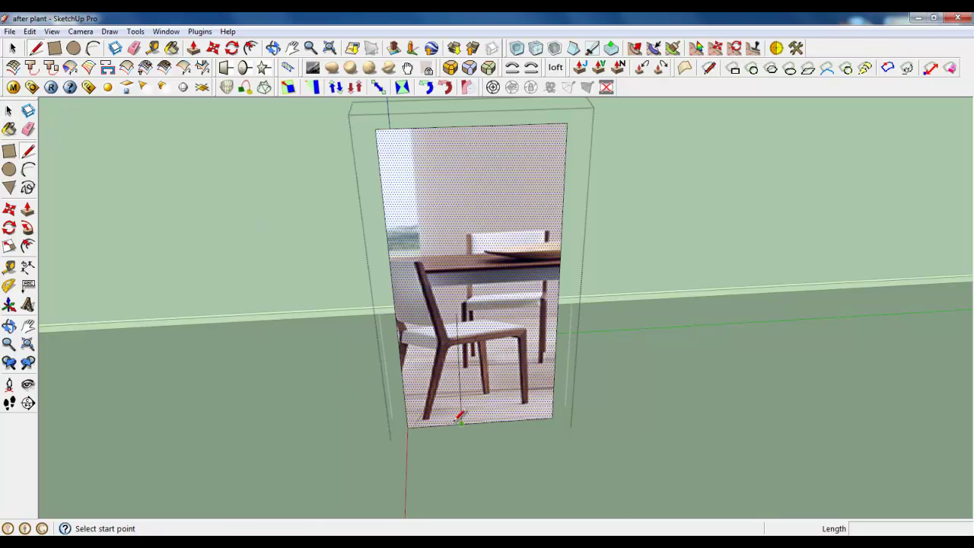
pyautogui.scroll(3, 459, 416)
pyautogui.scroll(3, 416, 427)
pyautogui.scroll(-3, 407, 409)
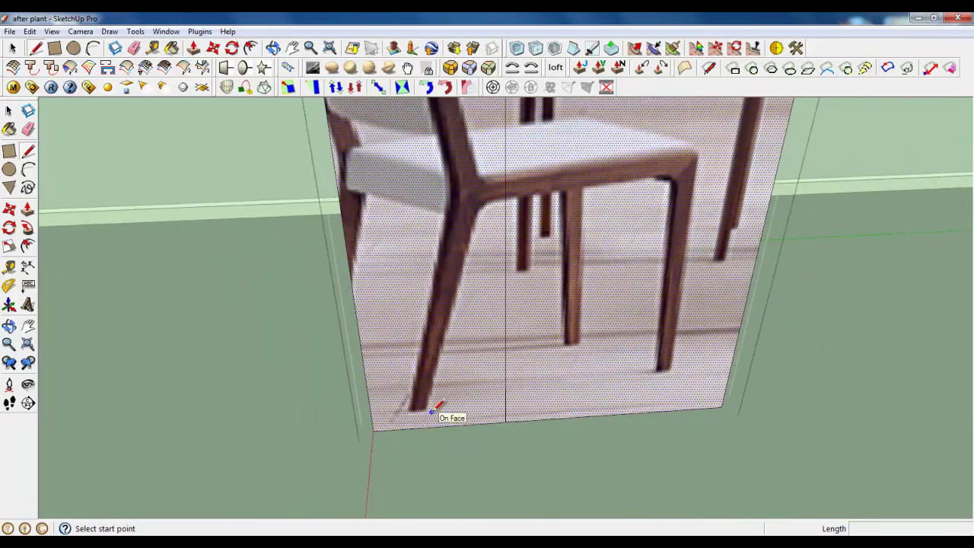
pyautogui.scroll(3, 435, 409)
pyautogui.click(425, 410)
pyautogui.scroll(-3, 434, 409)
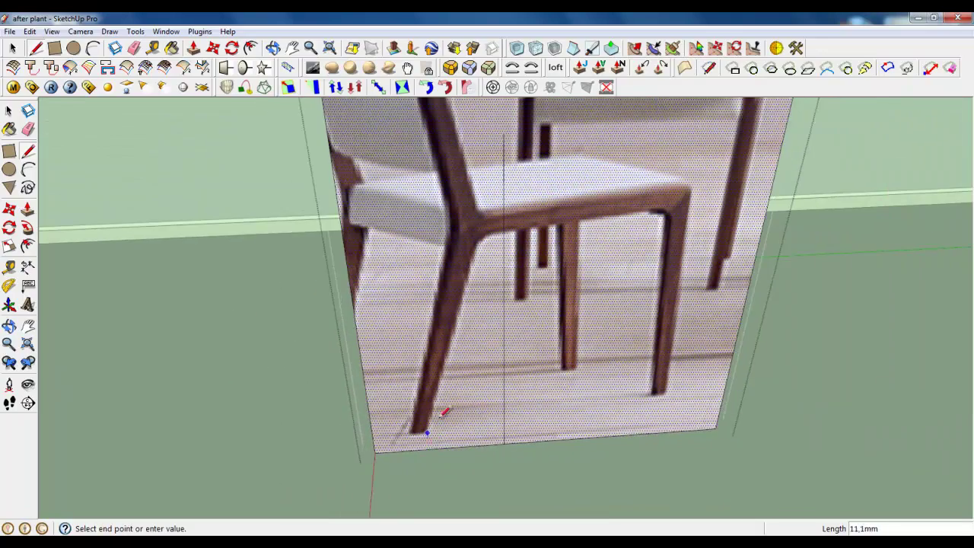
pyautogui.scroll(3, 469, 262)
pyautogui.scroll(-2, 487, 227)
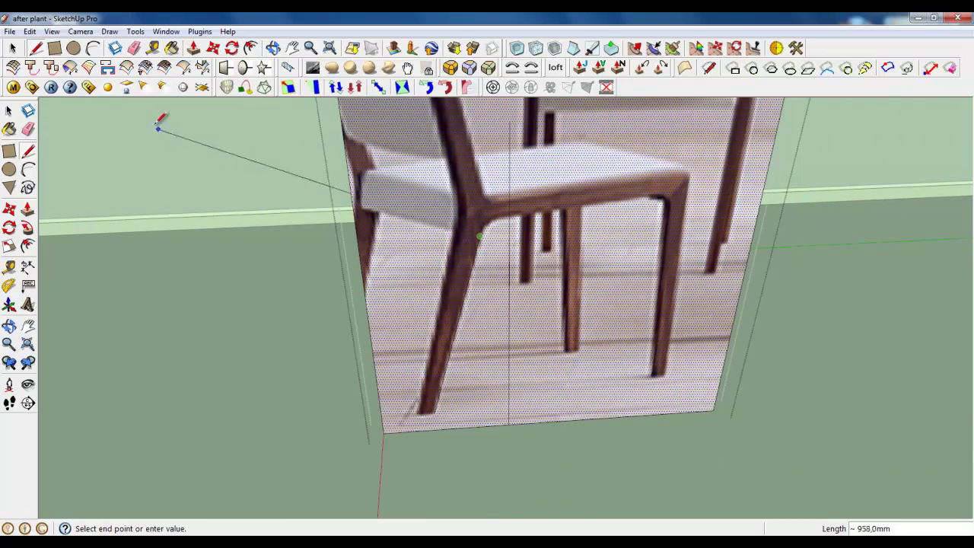
pyautogui.click(54, 48)
# Trace the rear leg's back edge with a line from the foot's outer corner up to just below the seat
pyautogui.click(36, 48)
pyautogui.scroll(1, 415, 409)
pyautogui.scroll(3, 419, 405)
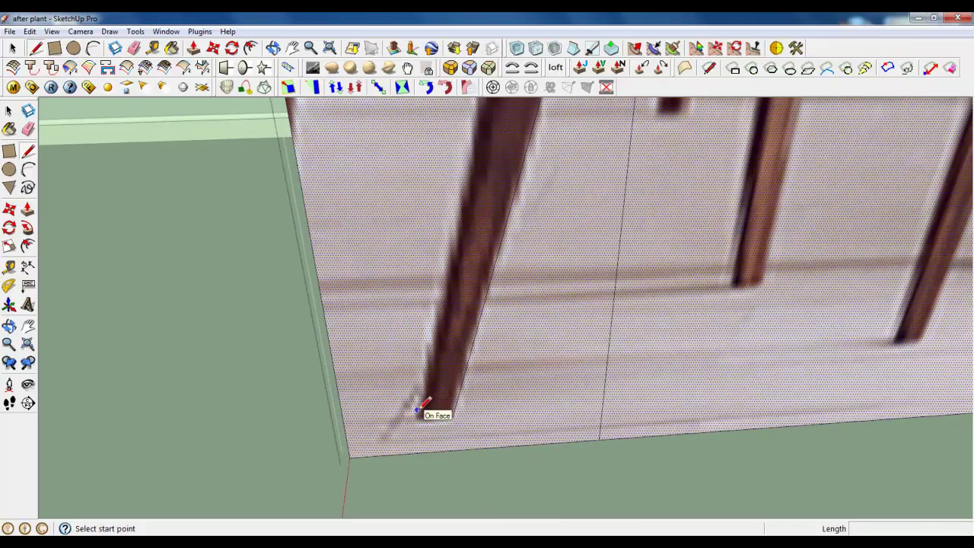
pyautogui.click(428, 408)
pyautogui.scroll(-3, 426, 409)
pyautogui.scroll(3, 471, 218)
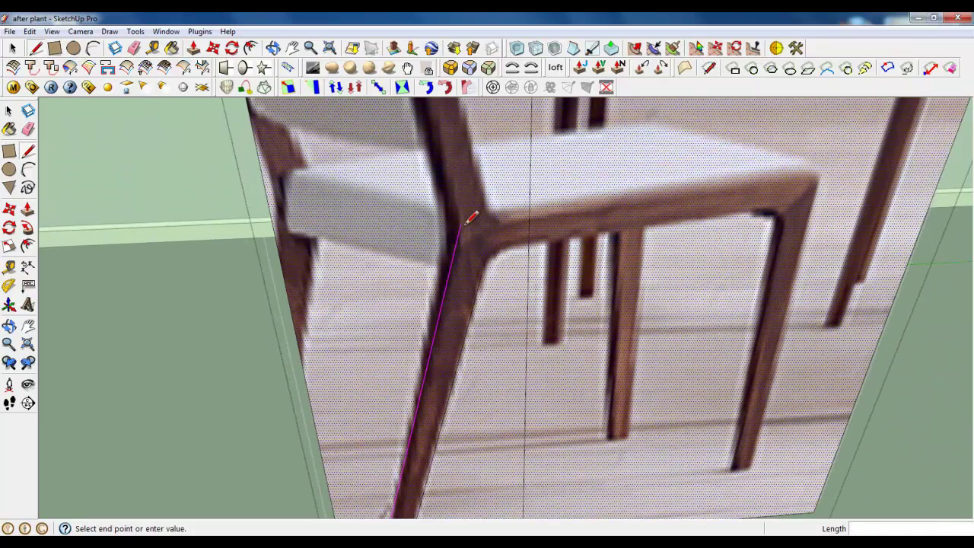
pyautogui.click(448, 276)
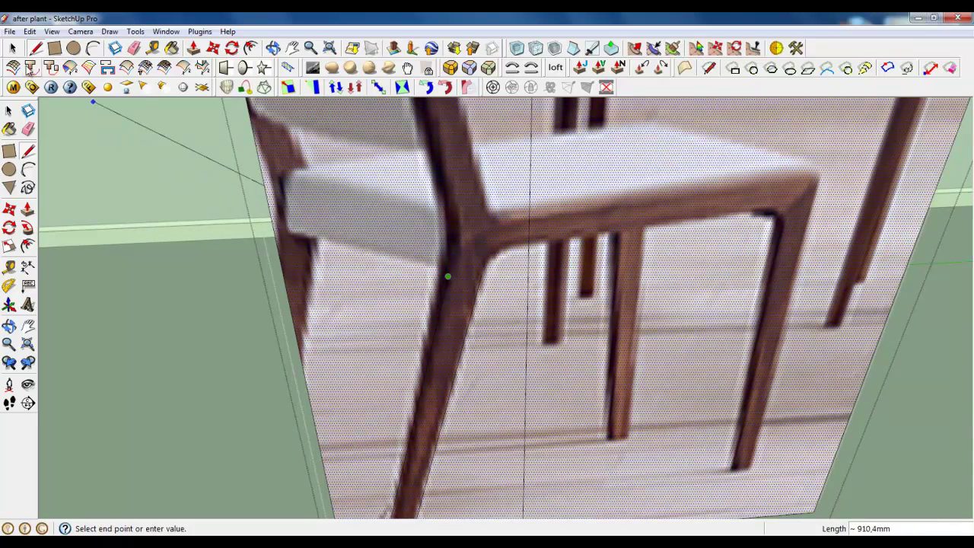
pyautogui.click(13, 48)
# Draw an arc with a bulge of about 9 mm rounding the inner corner between the rear leg and the seat rail
pyautogui.click(92, 48)
pyautogui.scroll(-3, 130, 205)
pyautogui.scroll(5, 290, 219)
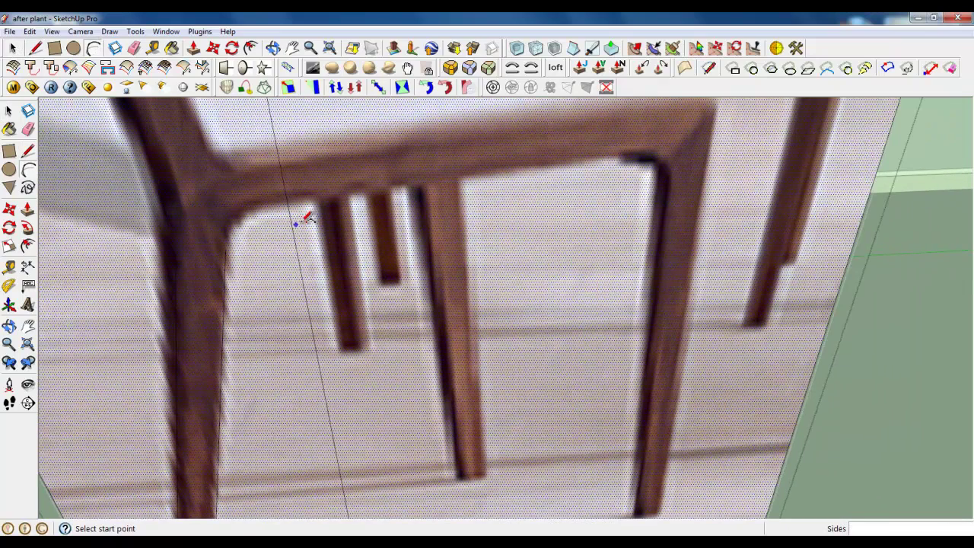
pyautogui.rightClick(296, 223)
pyautogui.click(303, 239)
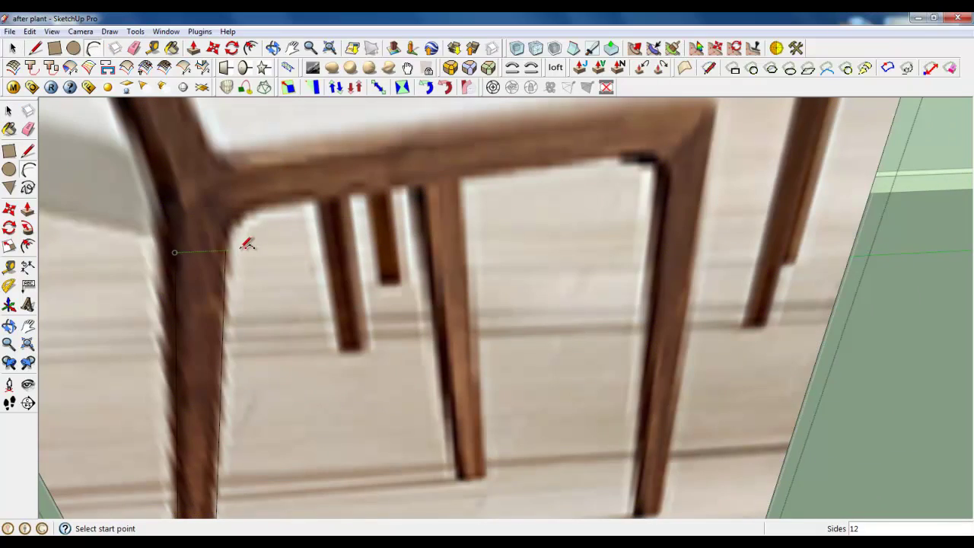
pyautogui.click(225, 249)
pyautogui.click(296, 199)
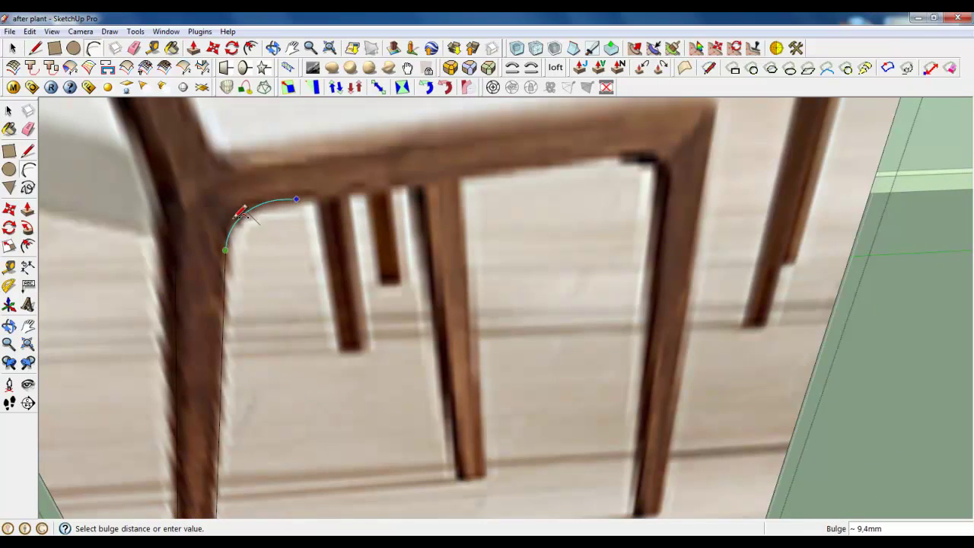
pyautogui.click(240, 213)
# Trace the underside of the seat rail with a line about 180 mm long from the arc towards the front leg
pyautogui.click(35, 47)
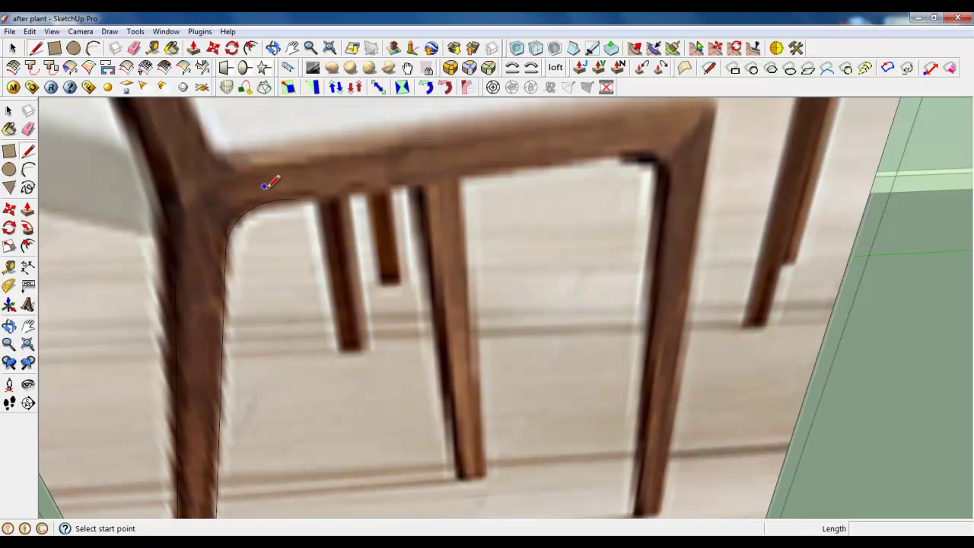
pyautogui.click(279, 200)
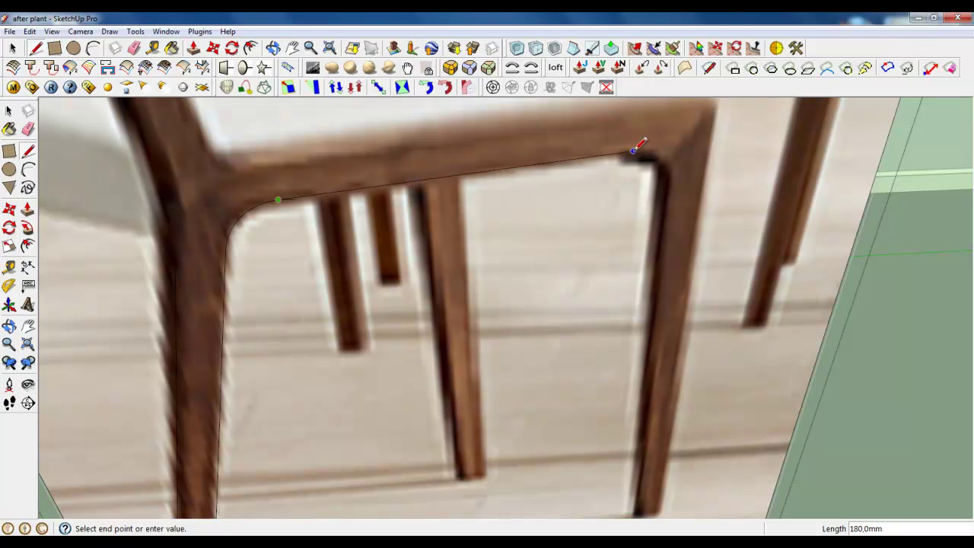
pyautogui.click(633, 151)
pyautogui.click(13, 48)
# Trace the front leg's inner edge with a line about 284 mm long from below the rail to slightly past the foot
pyautogui.click(35, 48)
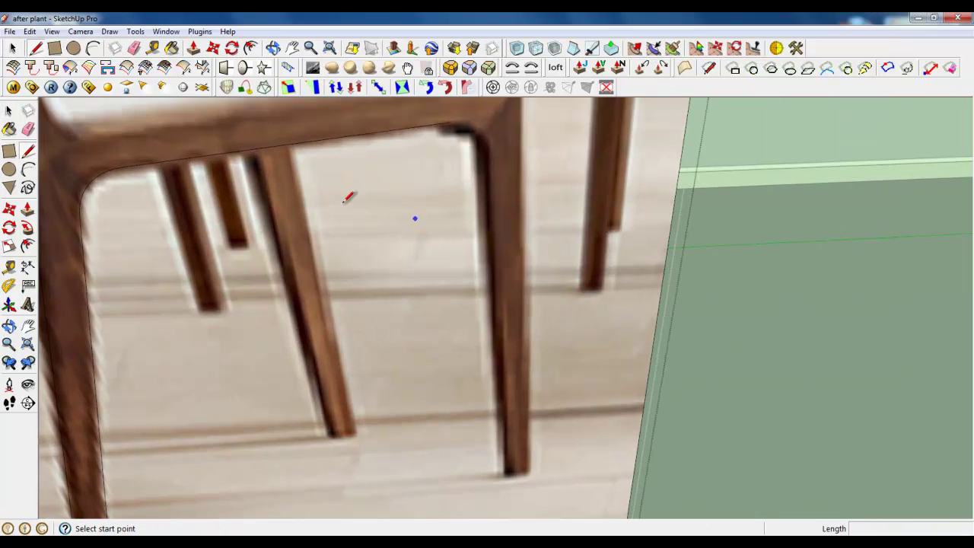
pyautogui.click(480, 169)
pyautogui.scroll(-2, 488, 190)
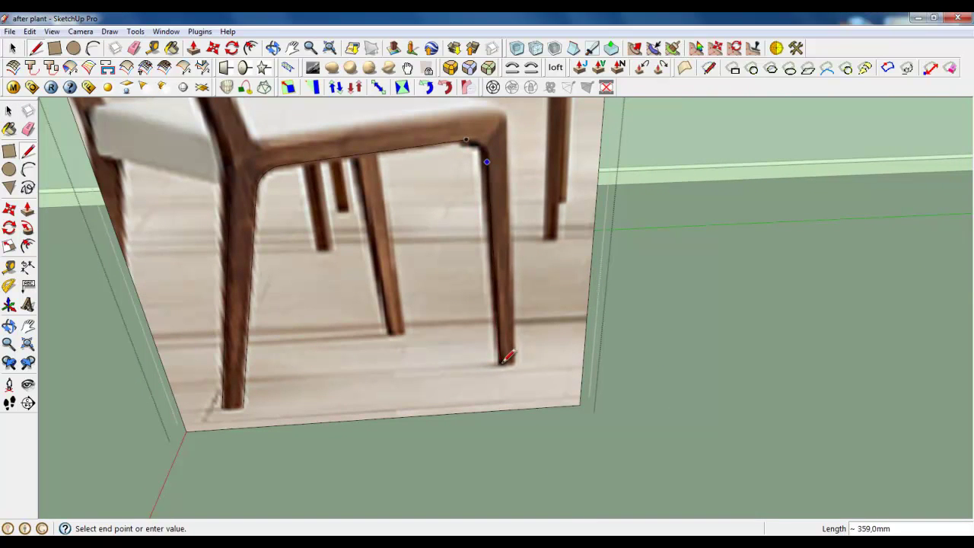
pyautogui.scroll(2, 503, 366)
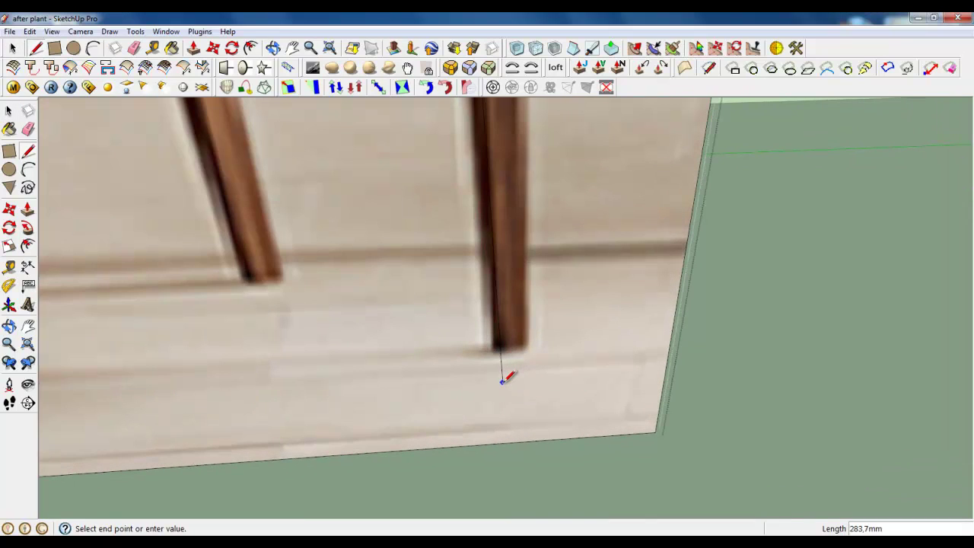
pyautogui.click(502, 381)
pyautogui.scroll(-1, 596, 349)
# Draw a foot-level baseline from the rear leg's outer bottom corner along the green axis to beyond the front leg
pyautogui.click(37, 49)
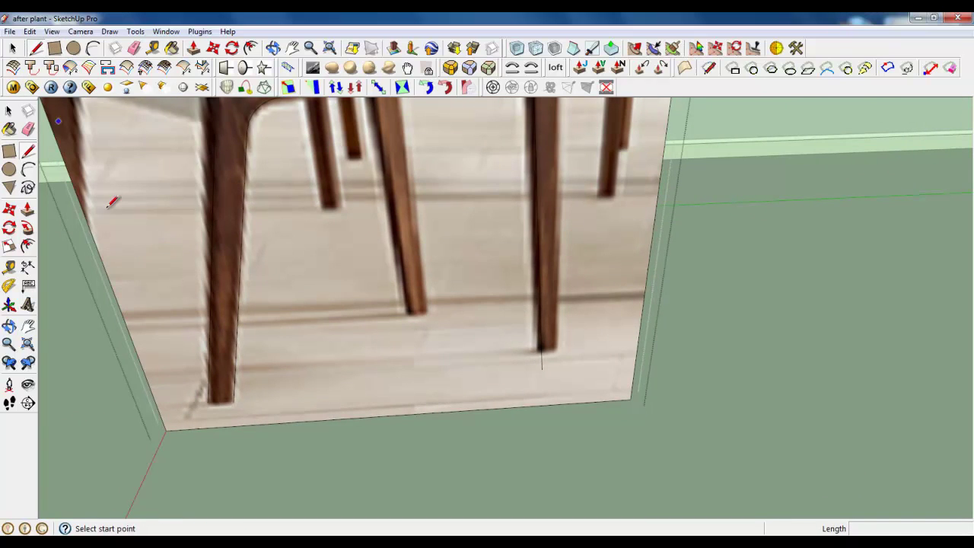
pyautogui.scroll(3, 210, 419)
pyautogui.click(210, 387)
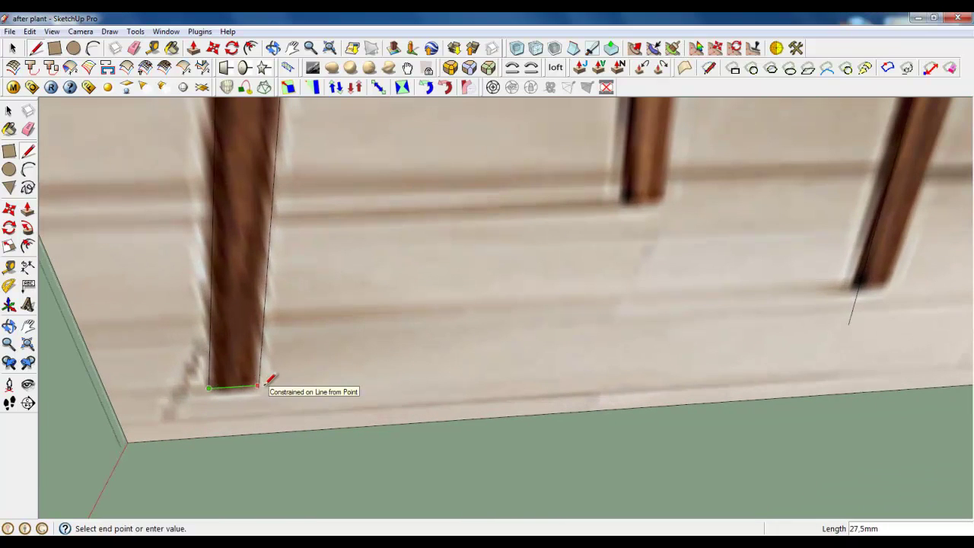
pyautogui.scroll(-2, 352, 375)
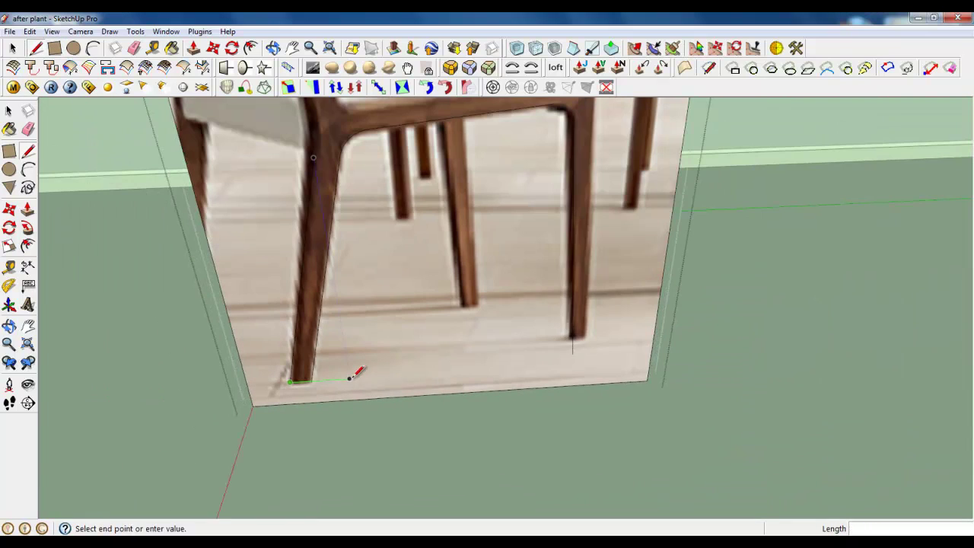
pyautogui.click(642, 358)
pyautogui.click(12, 48)
# Retrace the front leg's inner edge from near the seat rail down to the lower end of the existing line
pyautogui.scroll(3, 579, 363)
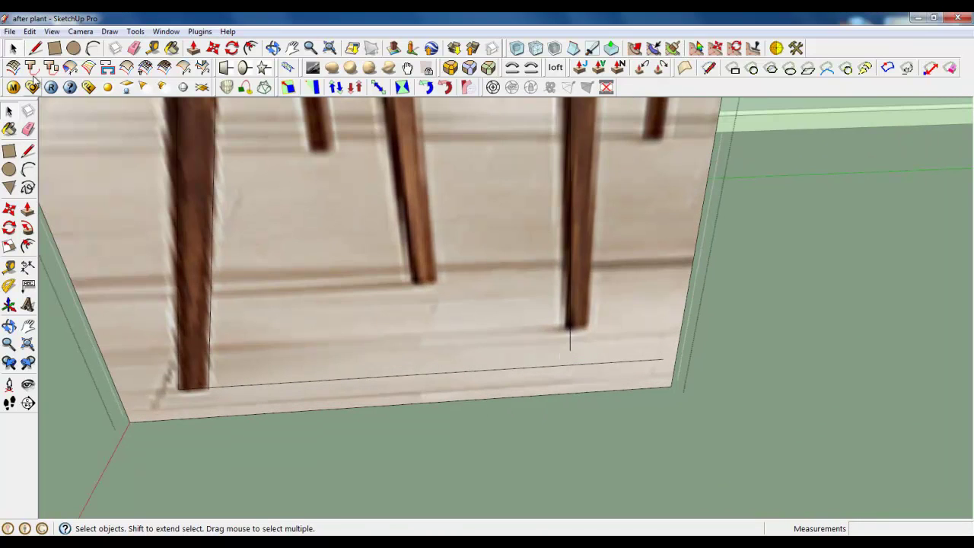
pyautogui.click(35, 48)
pyautogui.scroll(-2, 260, 340)
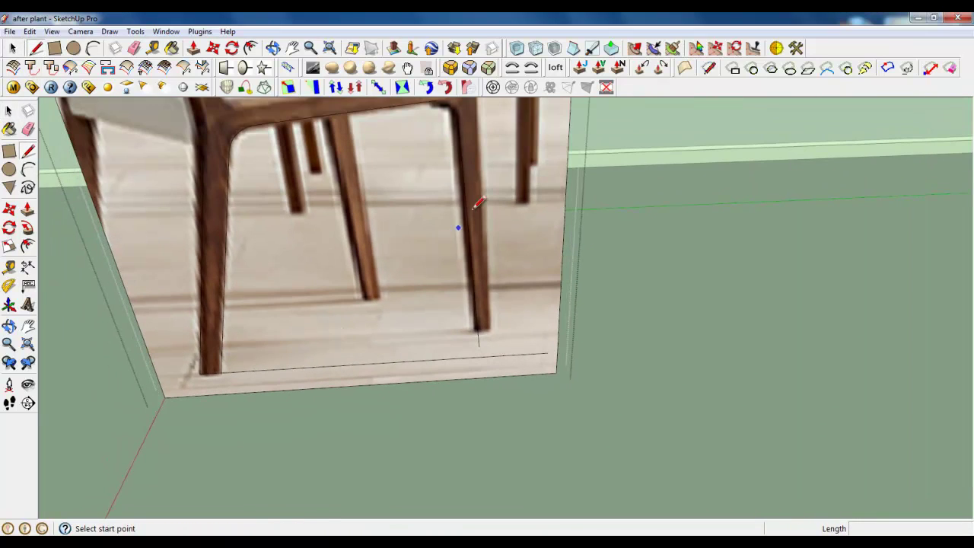
pyautogui.click(459, 120)
pyautogui.scroll(4, 484, 369)
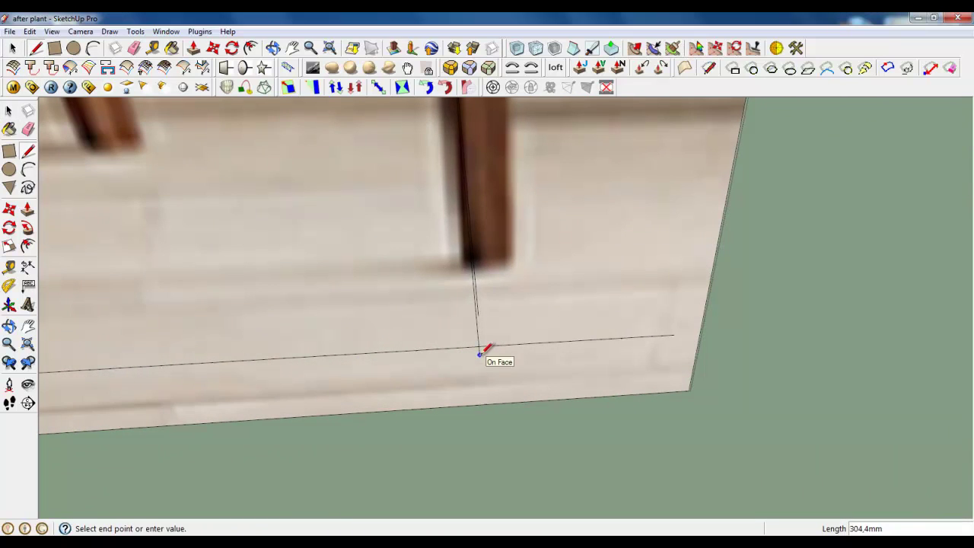
pyautogui.click(478, 315)
pyautogui.scroll(-2, 491, 407)
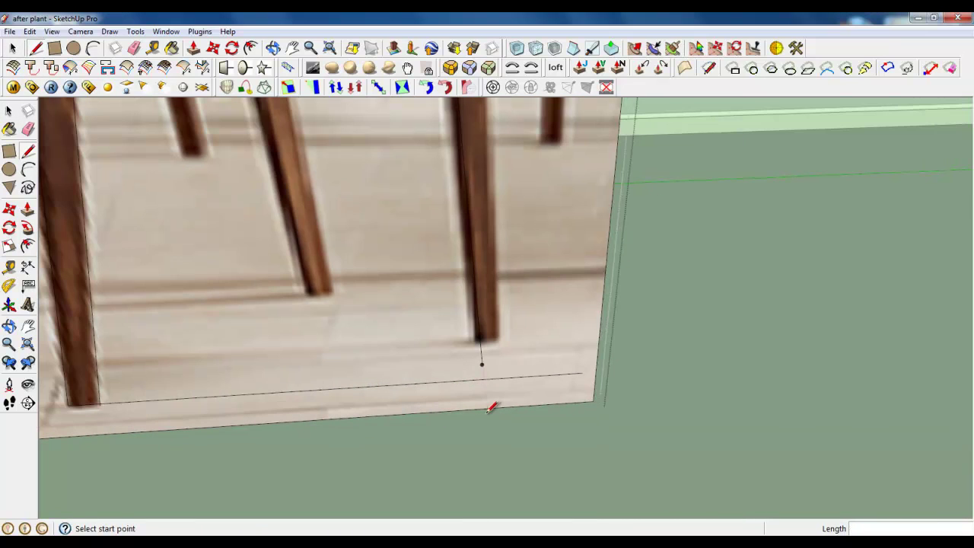
# Extend the front leg's inner edge line from the foot downward until it crosses the baseline
pyautogui.click(482, 363)
pyautogui.scroll(3, 504, 391)
pyautogui.moveTo(504, 391)
pyautogui.mouseDown(button='middle')
pyautogui.moveTo(495, 388)
pyautogui.moveTo(610, 334)
pyautogui.mouseUp(button='middle')
pyautogui.hotkey('ctrl', 'z')
pyautogui.click(488, 256)
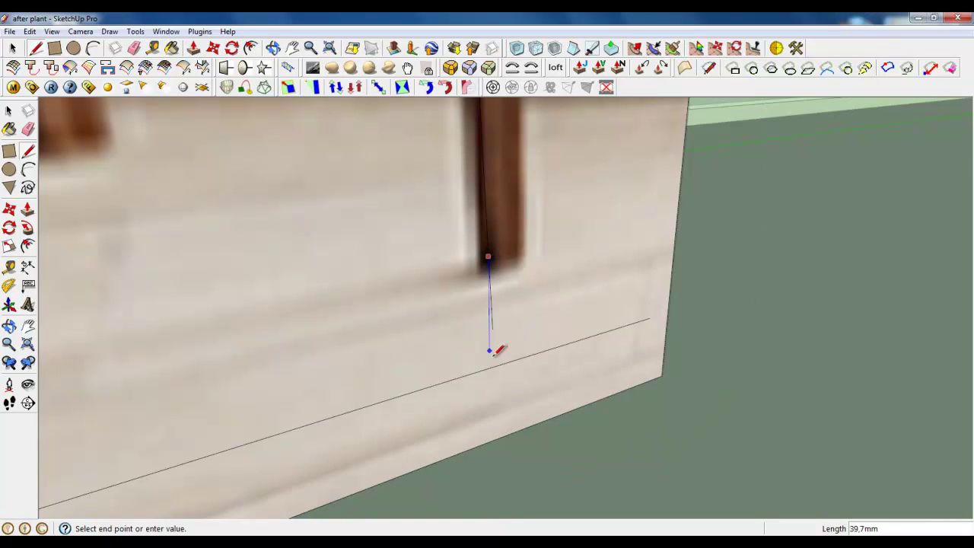
pyautogui.click(496, 389)
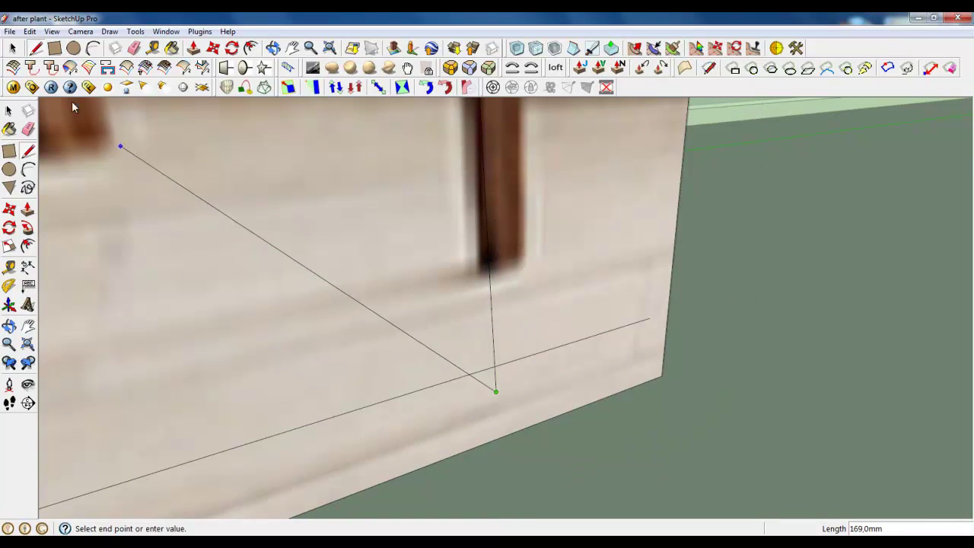
# Delete the inner edge line's overhang below the baseline and the baseline segment between the two legs
pyautogui.click(13, 48)
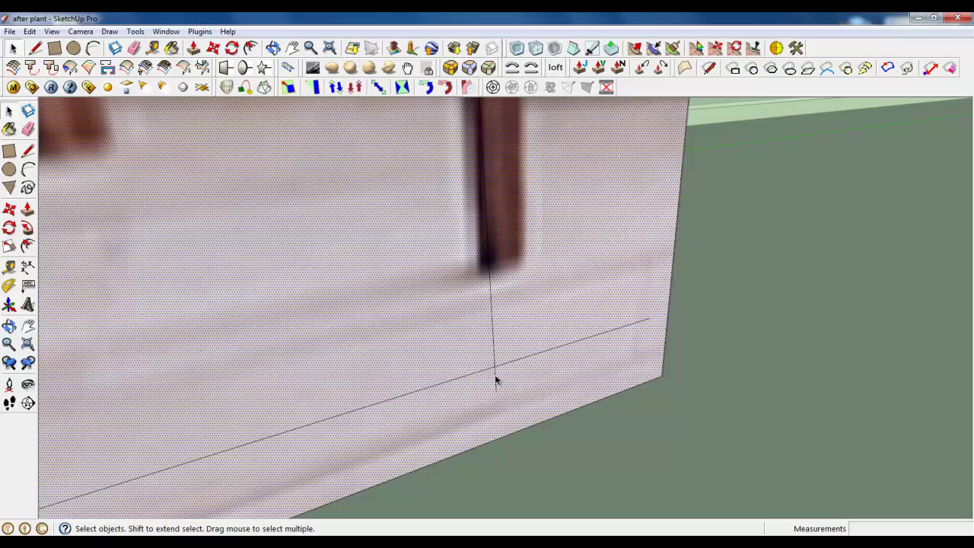
pyautogui.scroll(-5, 517, 380)
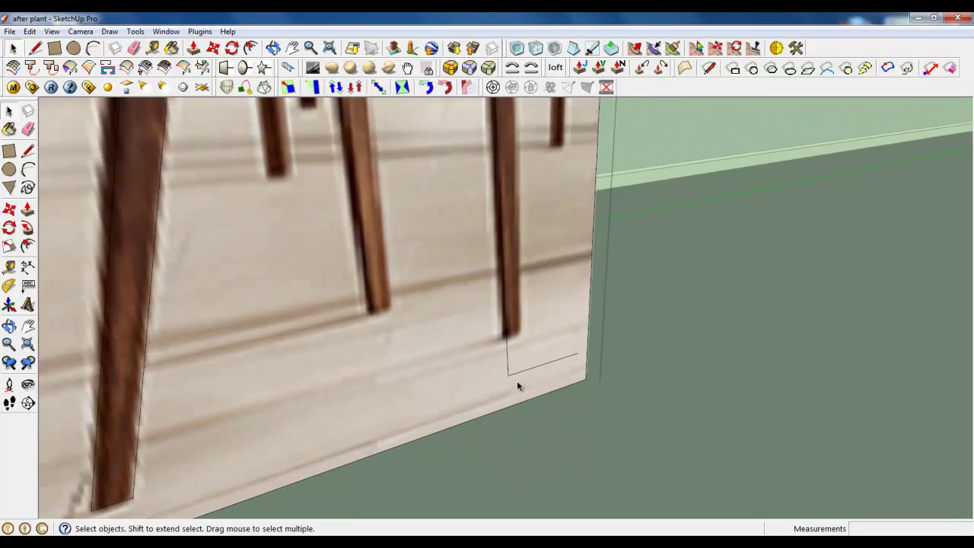
pyautogui.moveTo(328, 440); pyautogui.dragTo(433, 304, button='middle')
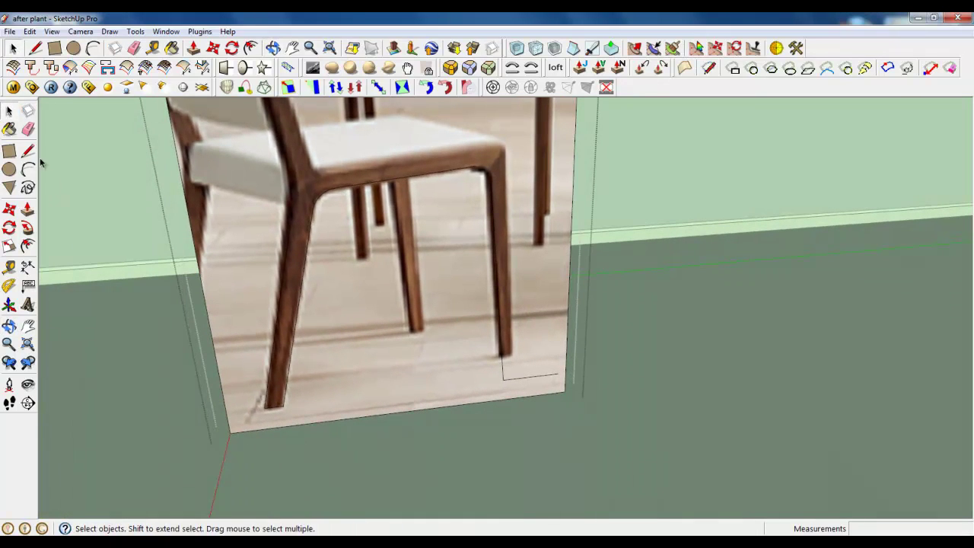
# Trace the front leg's outer edge from the seat corner down to the baseline and close the foot to the inner edge
pyautogui.click(37, 49)
pyautogui.scroll(6, 506, 138)
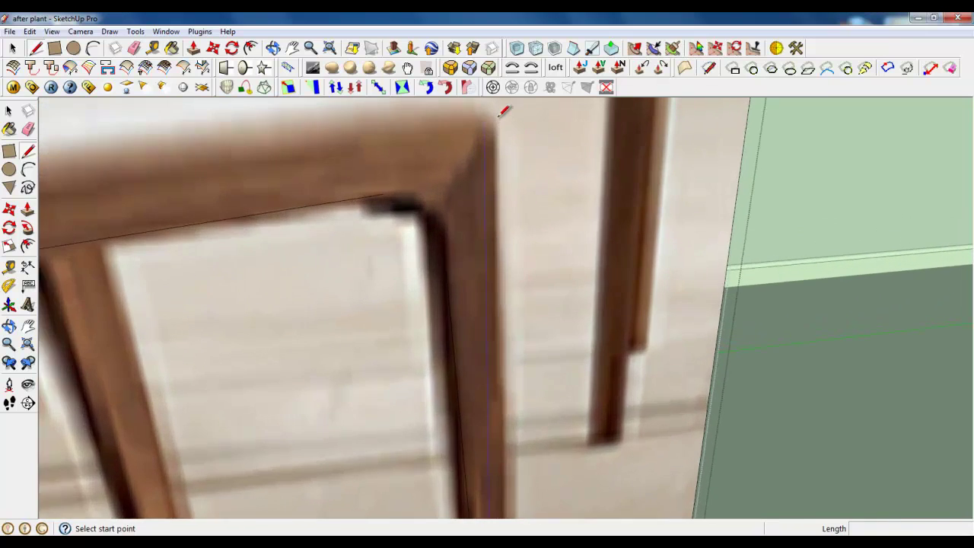
pyautogui.scroll(2, 504, 114)
pyautogui.click(501, 129)
pyautogui.scroll(-4, 502, 129)
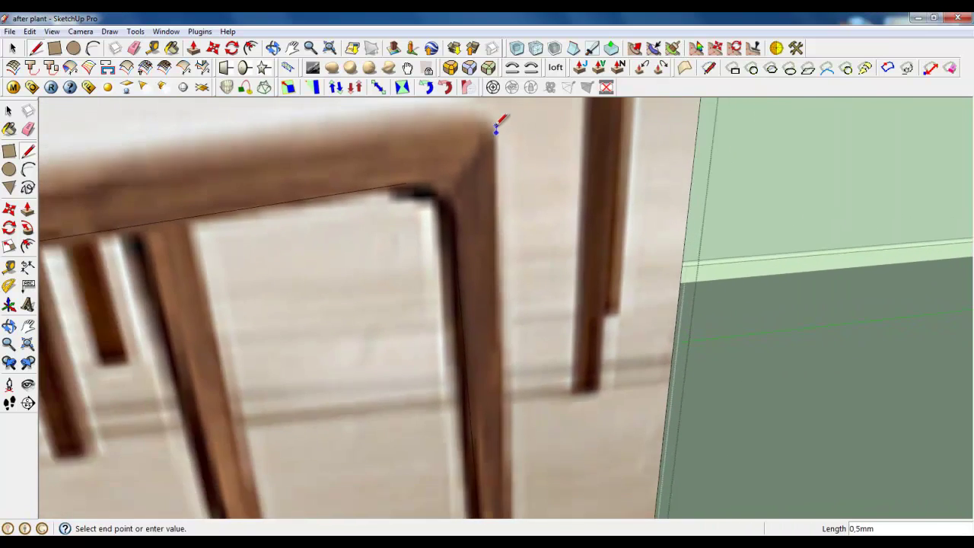
pyautogui.scroll(3, 518, 483)
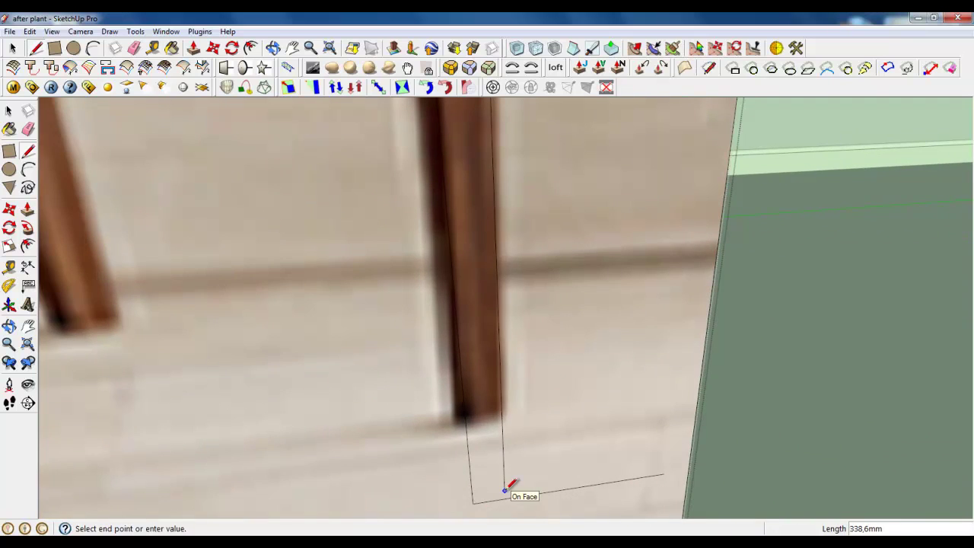
pyautogui.scroll(-4, 543, 438)
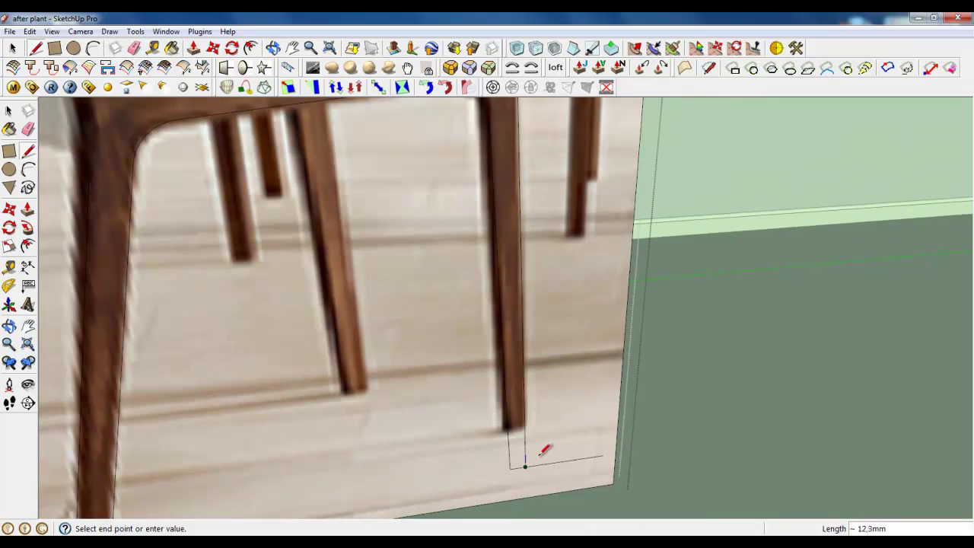
pyautogui.scroll(1, 545, 456)
pyautogui.click(506, 468)
pyautogui.scroll(-4, 525, 485)
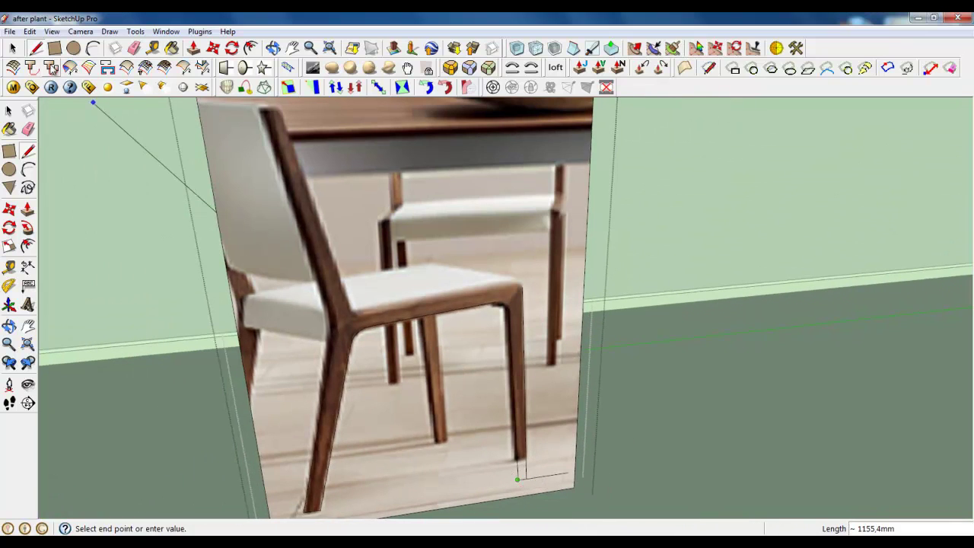
pyautogui.press('r')
# Round the frame's inner front corner with an arc of about 8 mm bulge, and round the outer seat corner
pyautogui.press('a')
pyautogui.scroll(3, 472, 270)
pyautogui.scroll(2, 495, 272)
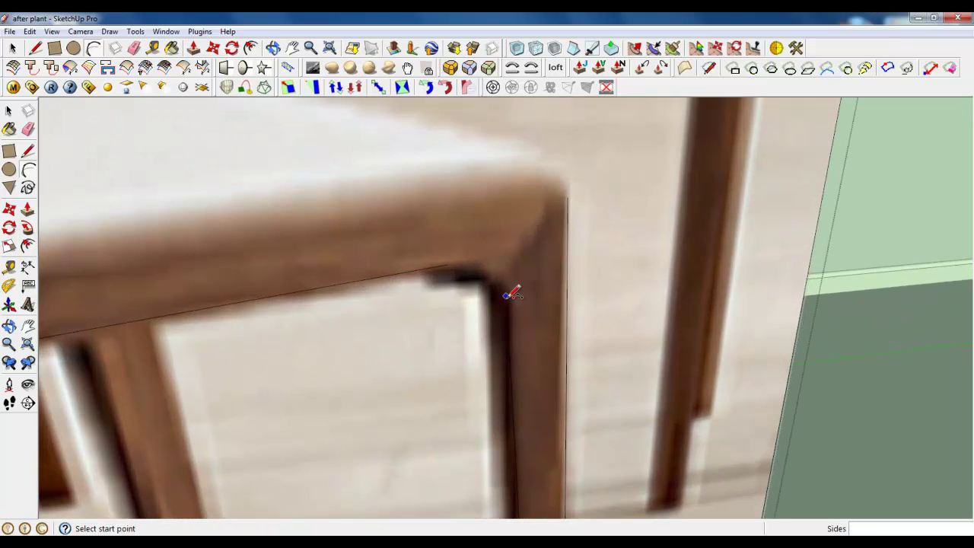
pyautogui.click(447, 264)
pyautogui.click(508, 326)
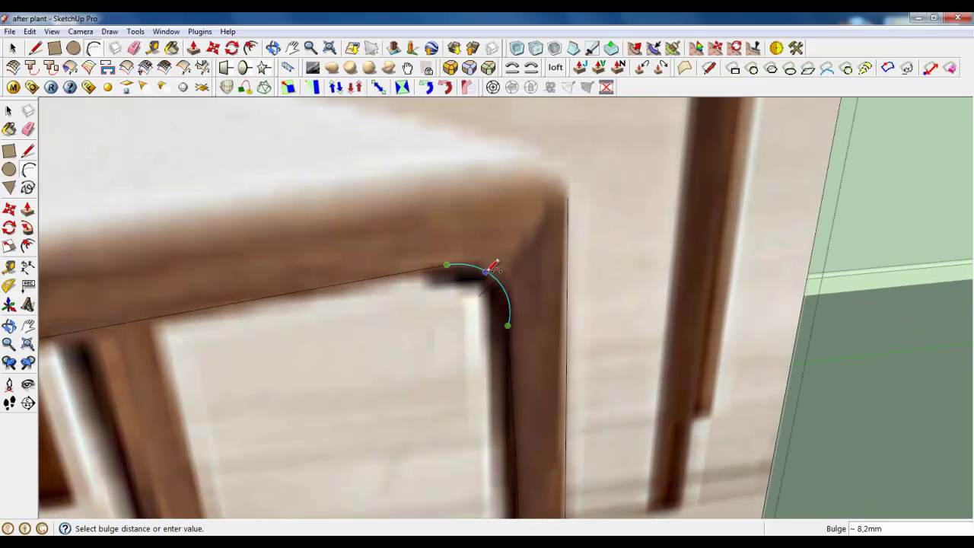
pyautogui.click(494, 265)
pyautogui.moveTo(505, 304); pyautogui.dragTo(518, 281, button='middle')
pyautogui.scroll(-3, 659, 257)
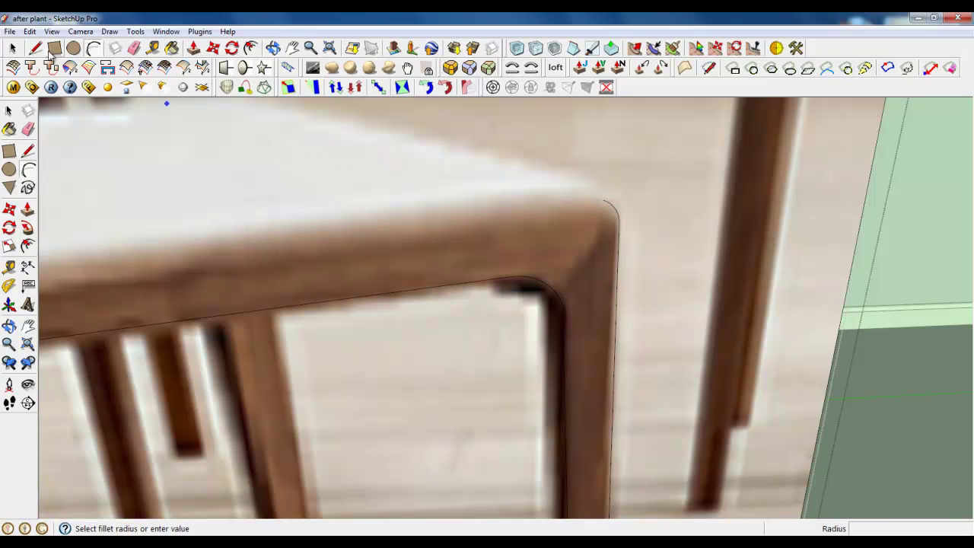
# Trace the seat rail's upper edge from the rounded front corner back to the backrest post, about 236 mm long
pyautogui.click(35, 48)
pyautogui.click(604, 198)
pyautogui.scroll(-4, 659, 206)
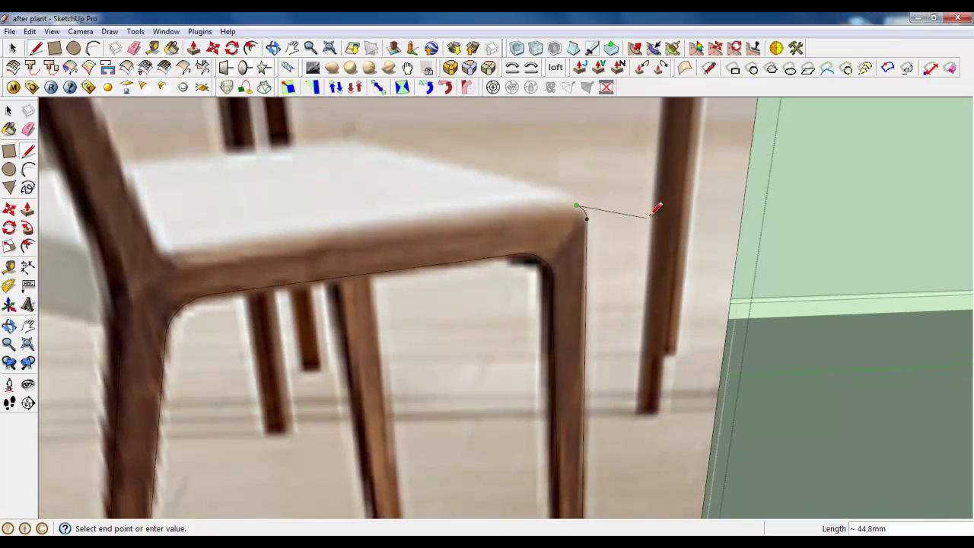
pyautogui.scroll(5, 323, 252)
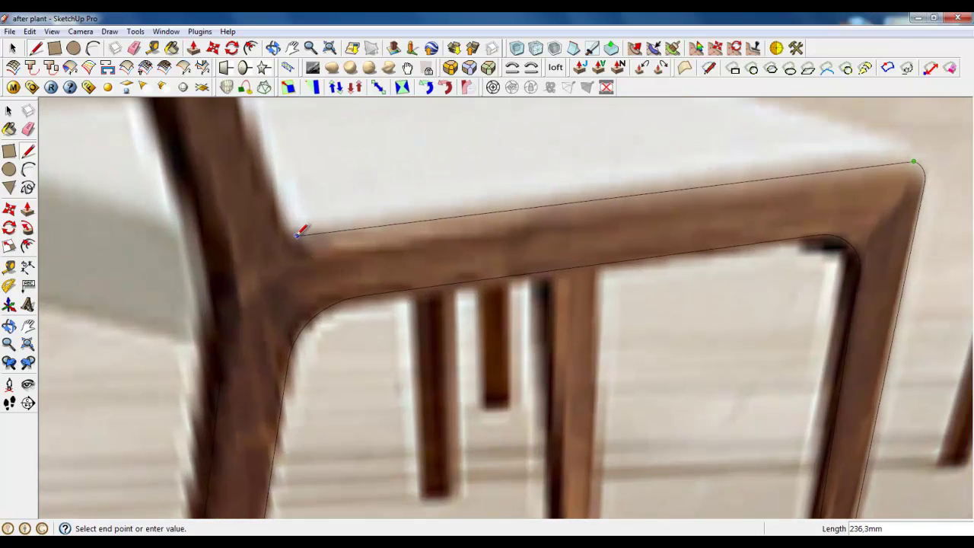
# Trace the backrest post's front edge, top end and rear edge to close the side frame outline
pyautogui.scroll(-3, 378, 264)
pyautogui.press('a')
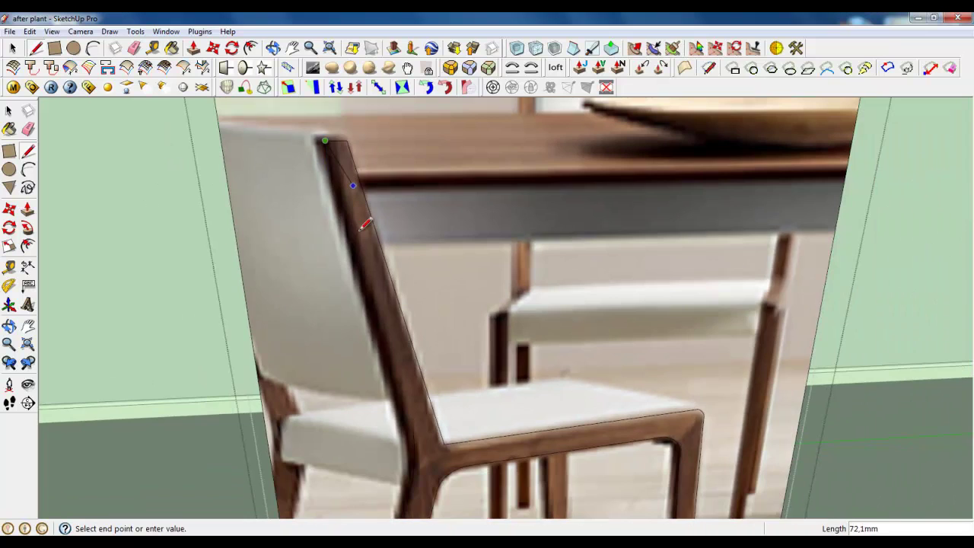
pyautogui.scroll(5, 418, 465)
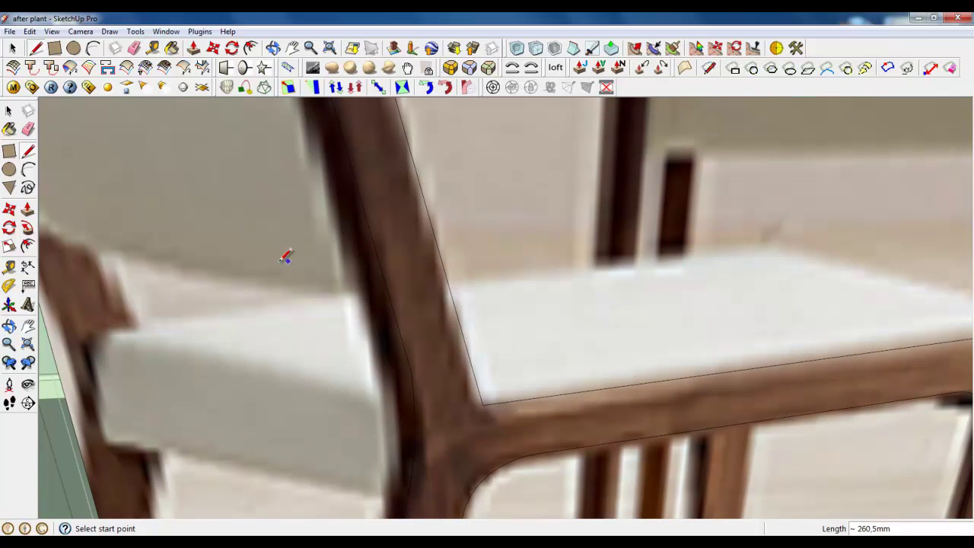
# Erase the reference photo's border edges so that only the traced side frame face remains
pyautogui.click(10, 48)
pyautogui.scroll(-8, 406, 307)
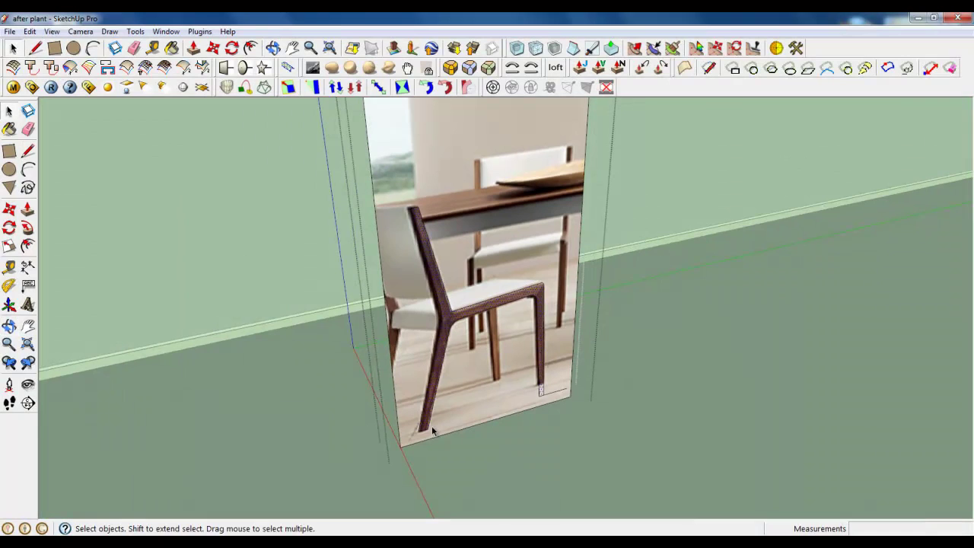
pyautogui.moveTo(577, 324); pyautogui.dragTo(484, 333, button='middle')
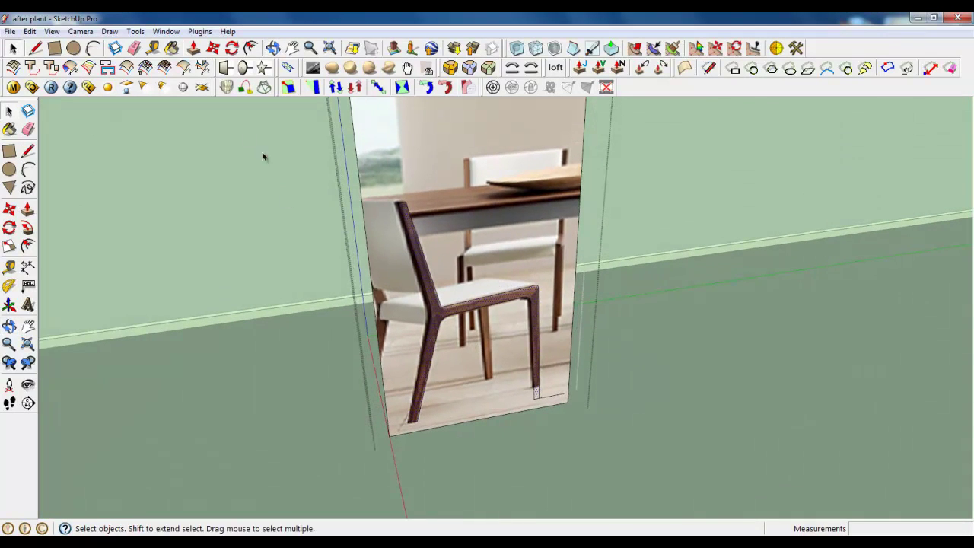
pyautogui.click(134, 48)
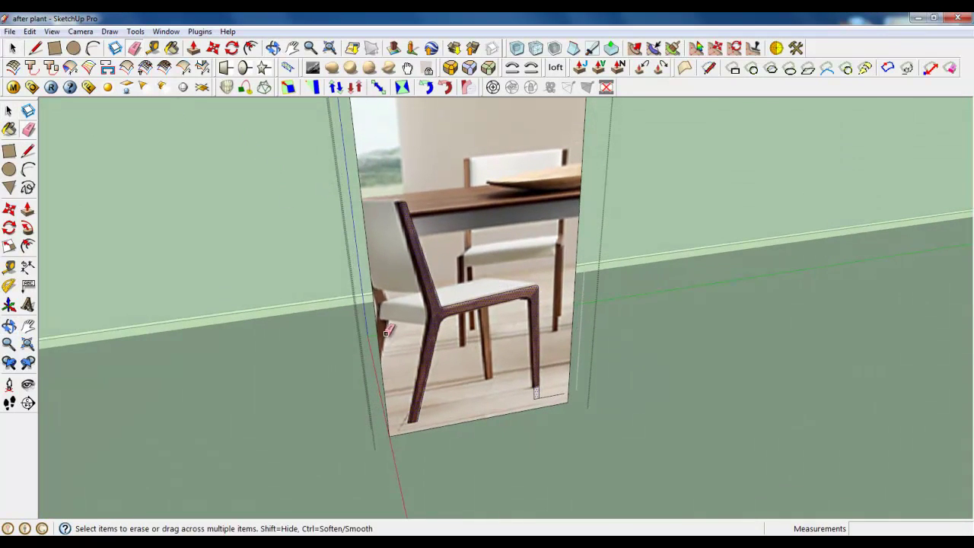
pyautogui.click(378, 344)
pyautogui.moveTo(555, 386); pyautogui.dragTo(580, 344)
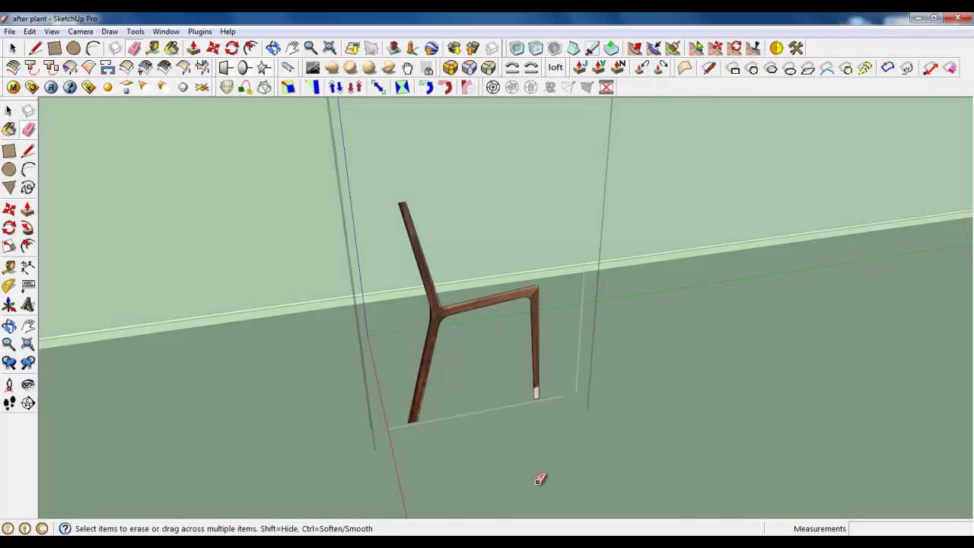
pyautogui.scroll(-2, 537, 477)
pyautogui.click(505, 173)
pyautogui.click(12, 48)
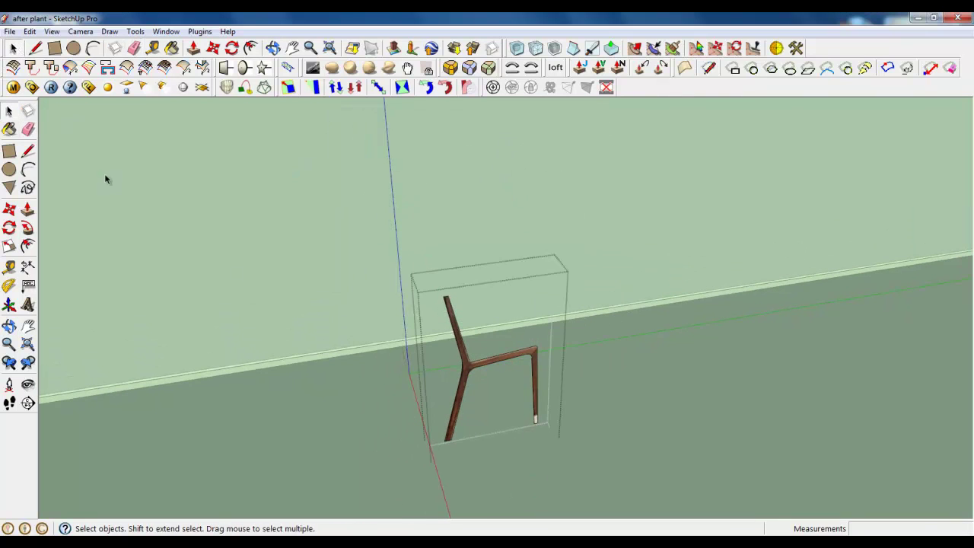
# Select the inner and outer arcs at the front corner and move them down about 18 mm to level the seat rail
pyautogui.scroll(3, 526, 365)
pyautogui.moveTo(527, 363); pyautogui.dragTo(446, 241, button='middle')
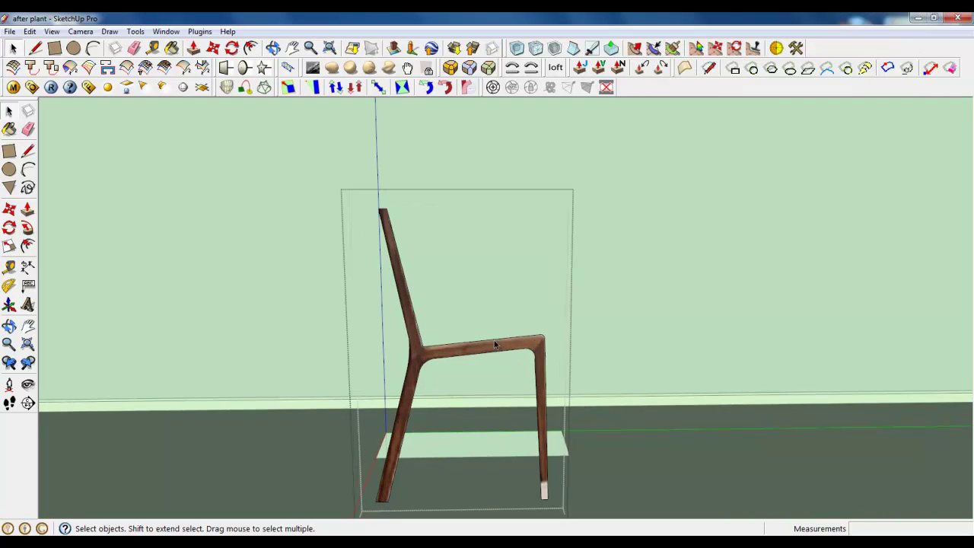
pyautogui.scroll(-1, 479, 347)
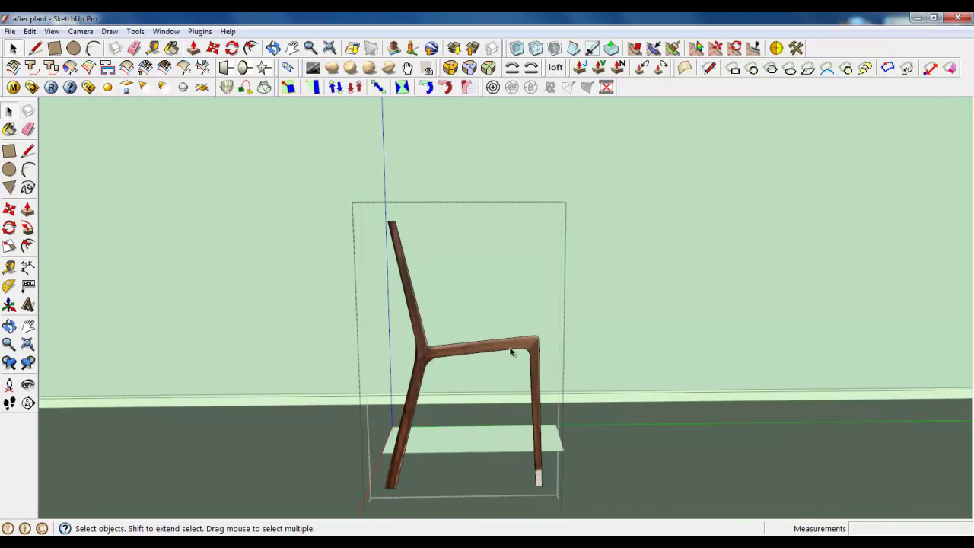
pyautogui.scroll(3, 511, 352)
pyautogui.scroll(-1, 513, 326)
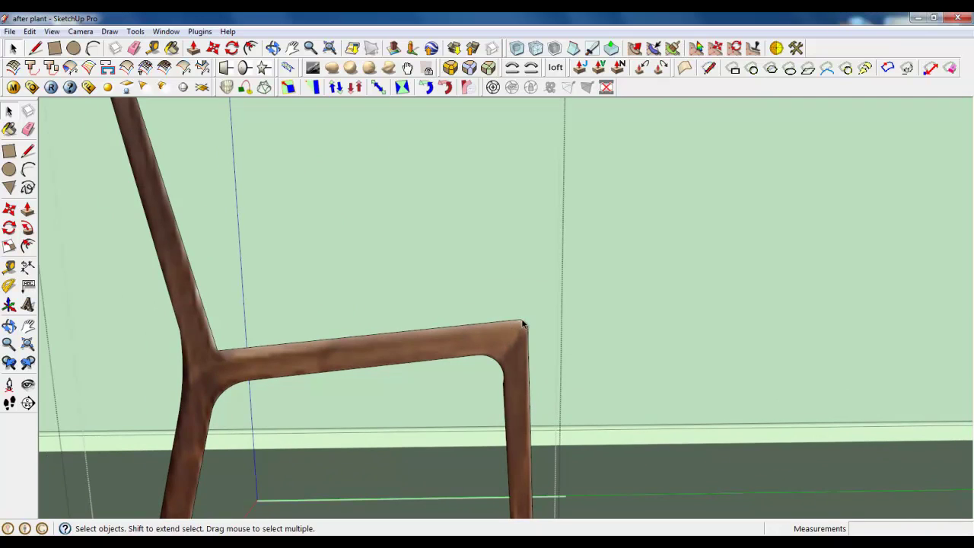
pyautogui.click(523, 324)
pyautogui.scroll(2, 506, 349)
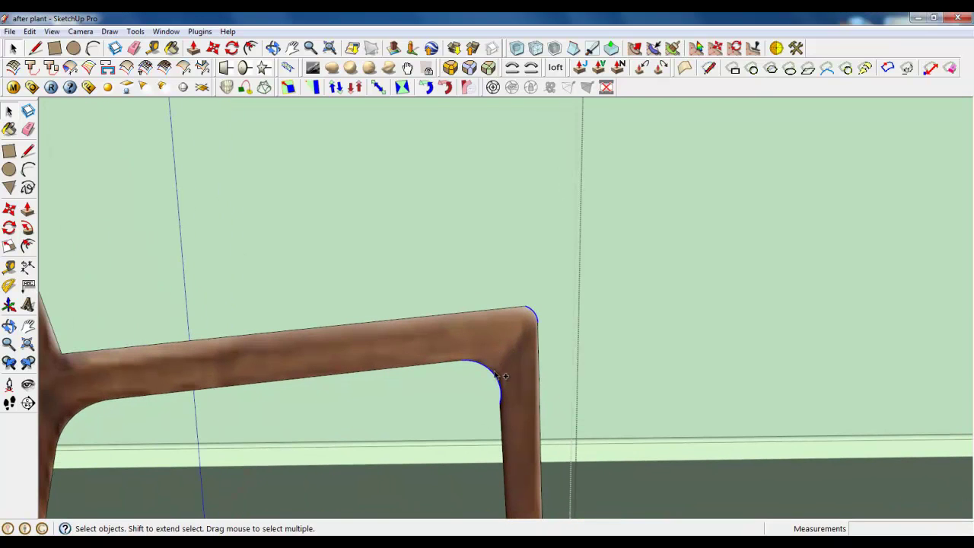
pyautogui.scroll(-2, 517, 337)
pyautogui.press('m')
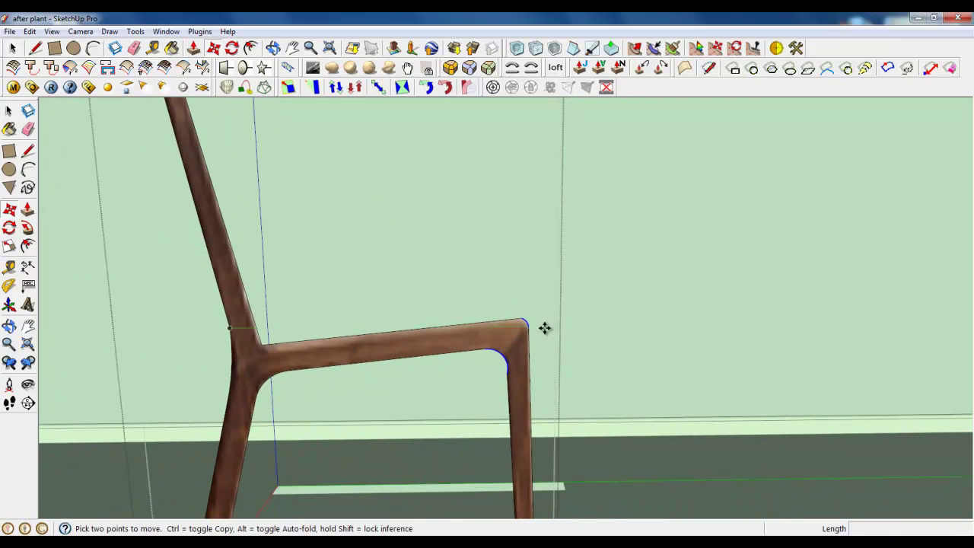
pyautogui.click(525, 321)
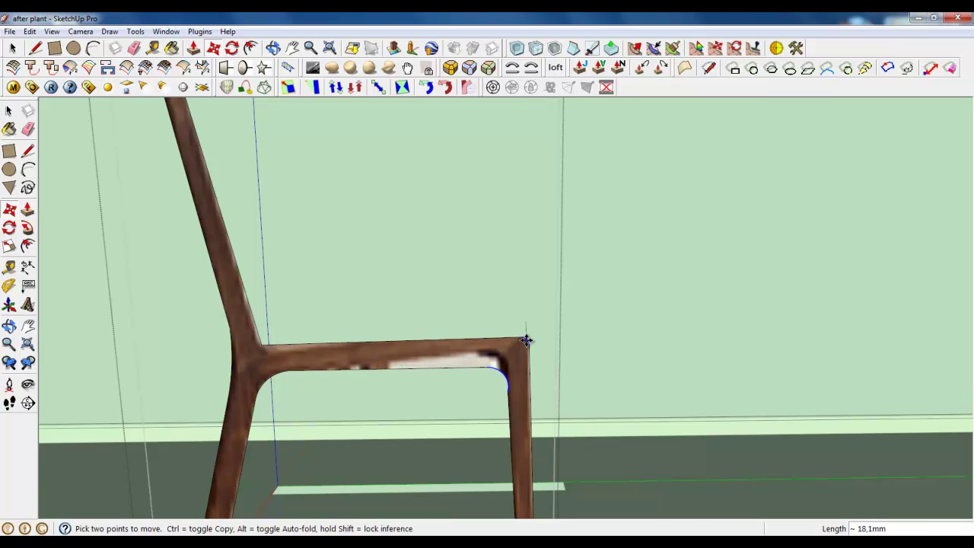
pyautogui.click(526, 341)
pyautogui.scroll(-3, 526, 341)
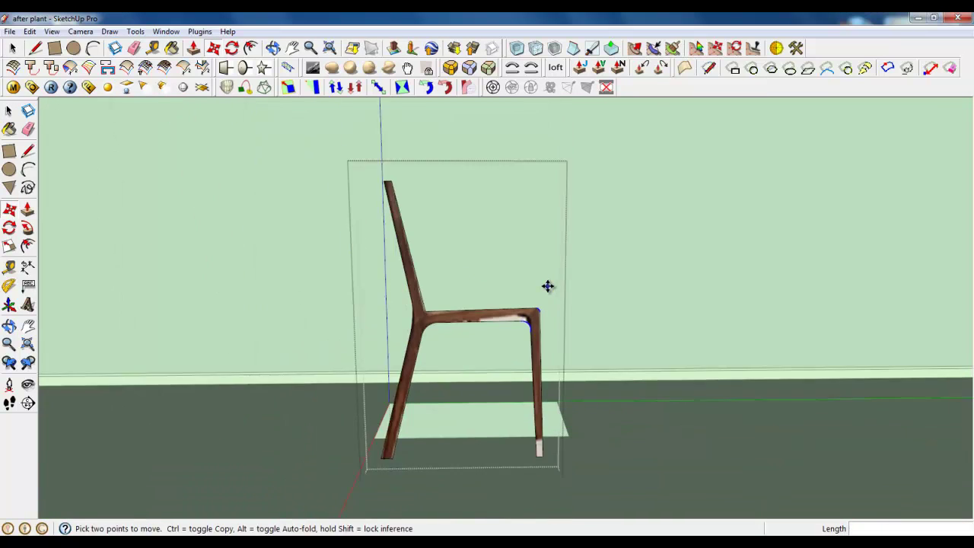
# Finish editing the side frame group and move the whole group by its rear foot on the floor
pyautogui.moveTo(536, 373); pyautogui.dragTo(501, 450, button='middle')
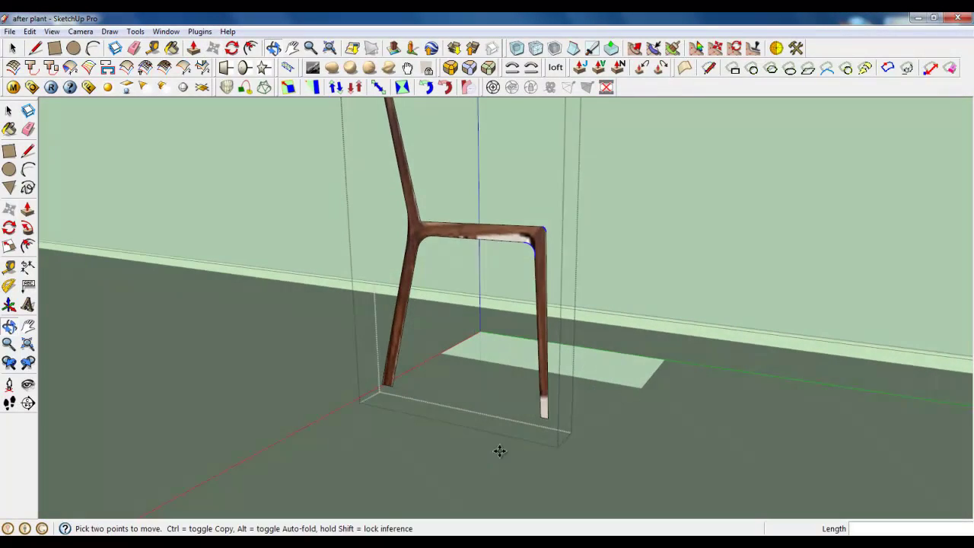
pyautogui.press('space')
pyautogui.rightClick(256, 330)
pyautogui.click(280, 336)
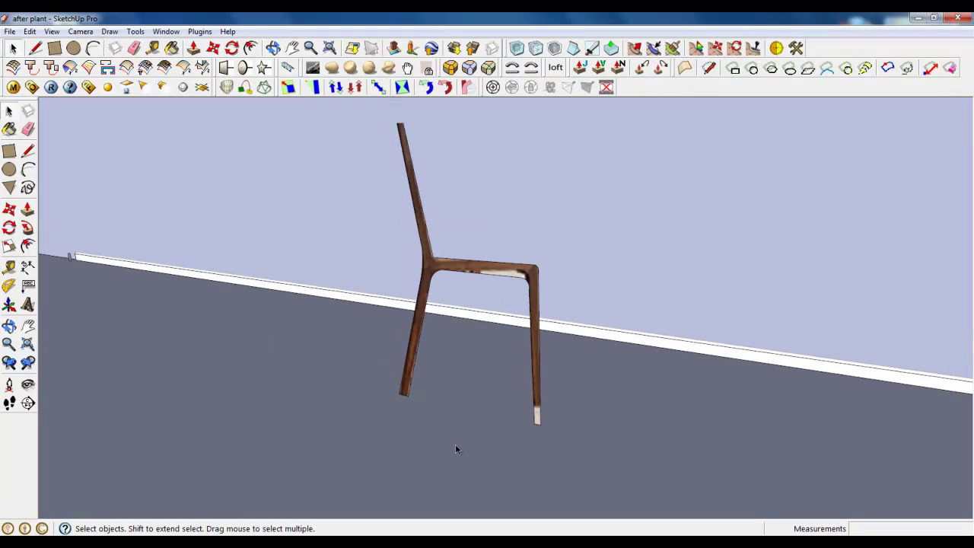
pyautogui.click(425, 300)
pyautogui.click(214, 48)
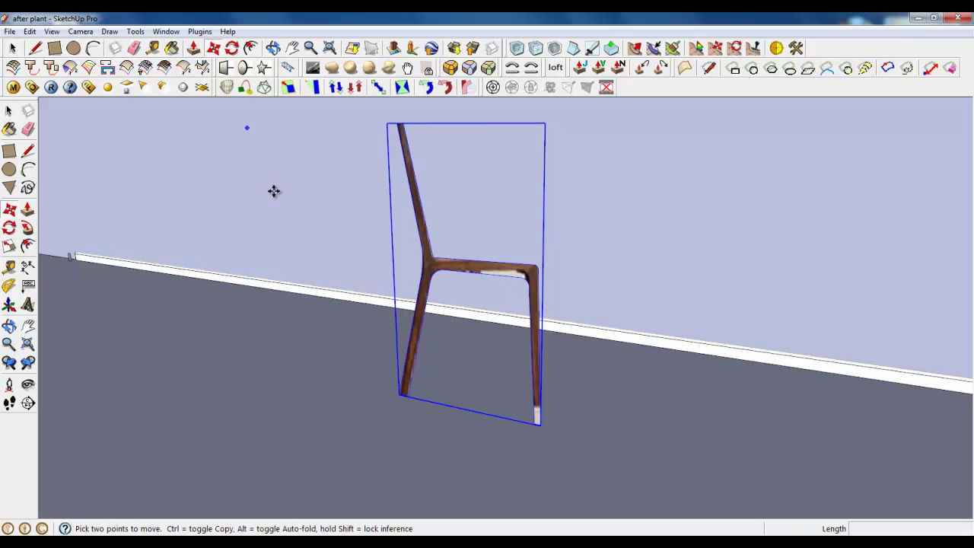
pyautogui.scroll(5, 408, 400)
pyautogui.click(417, 393)
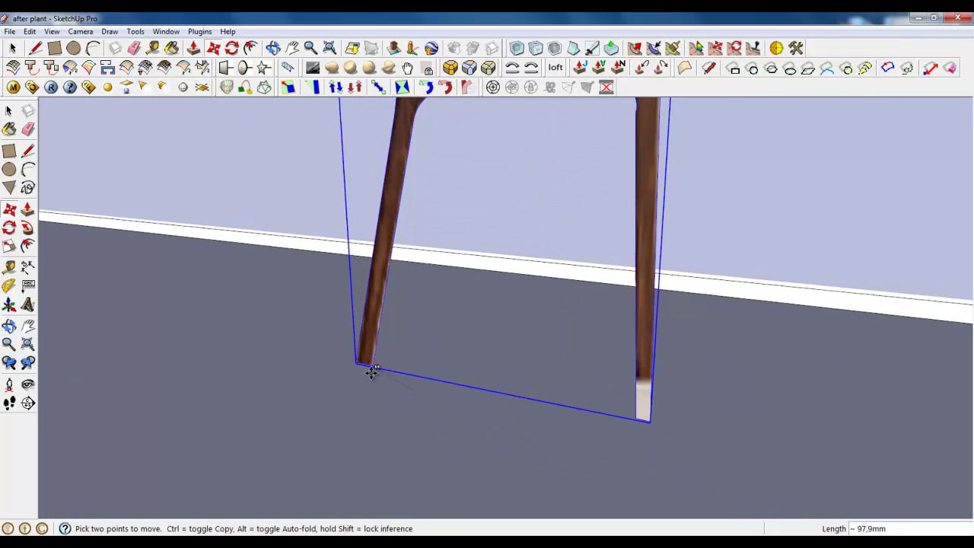
pyautogui.click(406, 407)
pyautogui.press('space')
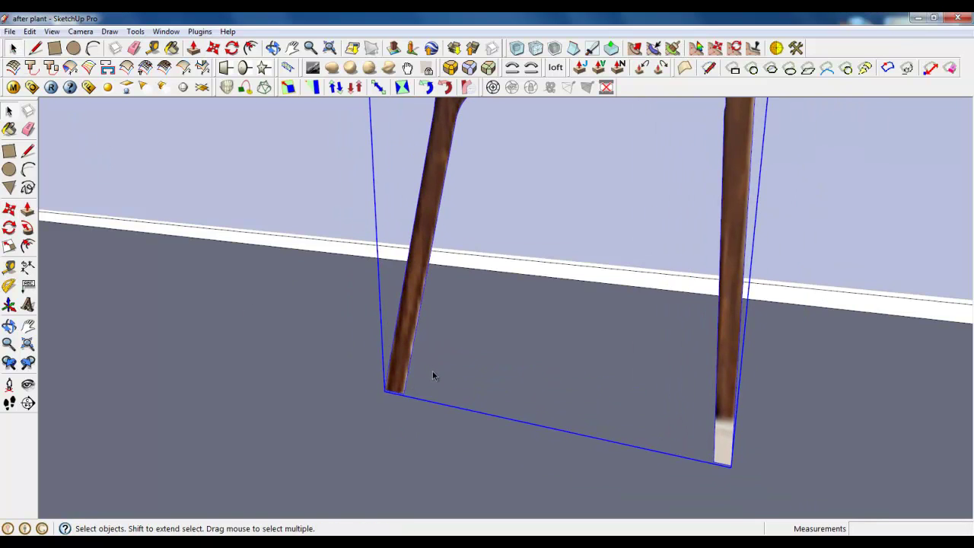
# Reopen the group, select the side frame's face with its edges, and move them by the rear foot's corner
pyautogui.doubleClick(394, 353)
pyautogui.click(394, 352)
pyautogui.click(214, 48)
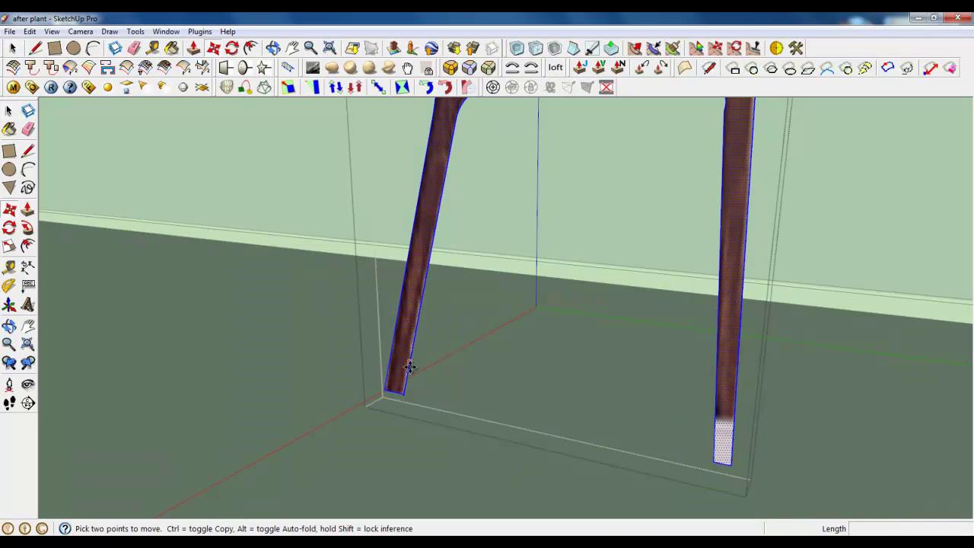
pyautogui.click(407, 391)
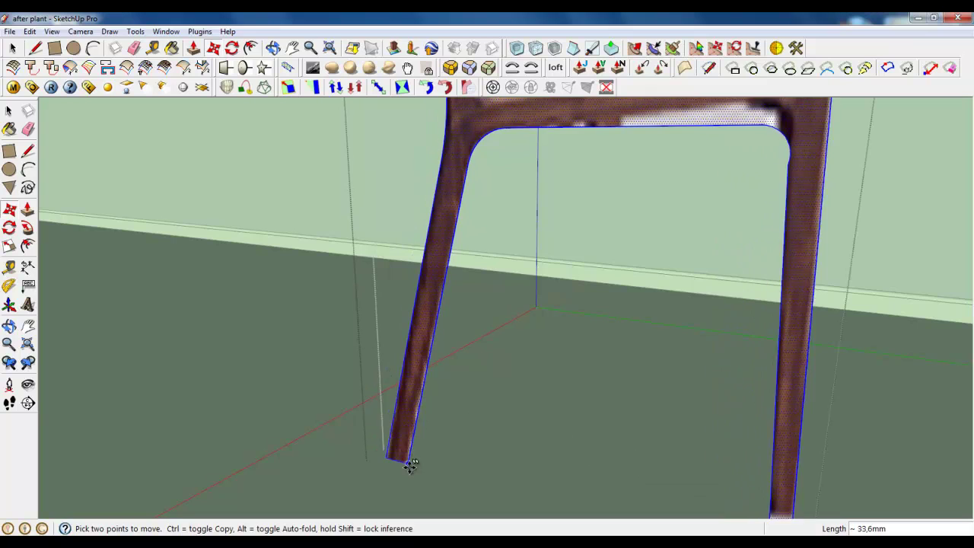
pyautogui.scroll(-3, 421, 491)
pyautogui.moveTo(373, 457); pyautogui.dragTo(315, 352, button='middle')
pyautogui.click(467, 435)
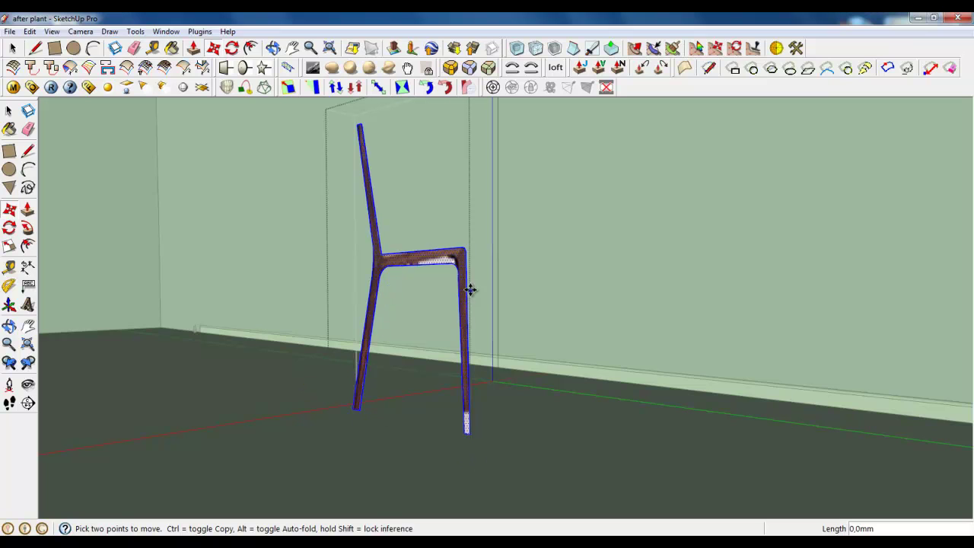
pyautogui.press('space')
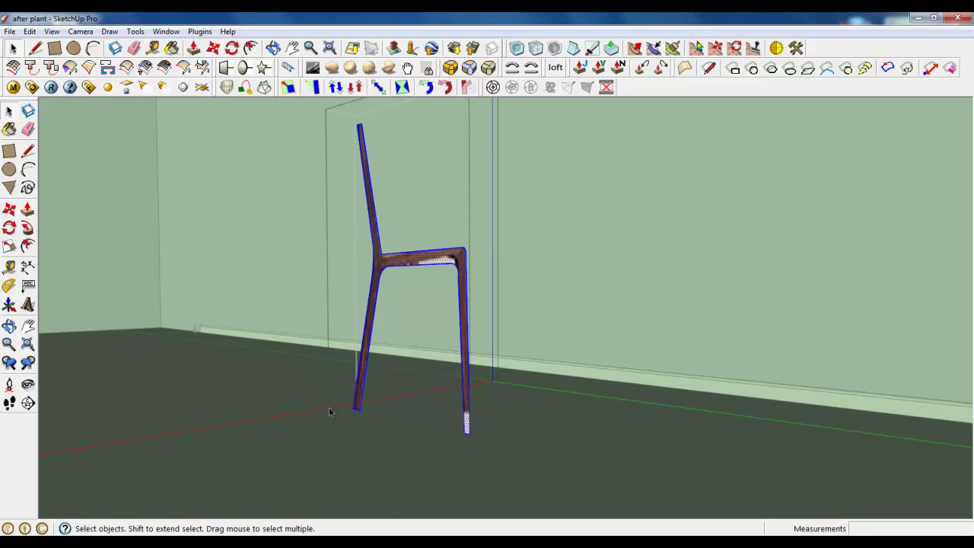
pyautogui.moveTo(428, 259); pyautogui.dragTo(378, 341, button='middle')
pyautogui.click(192, 47)
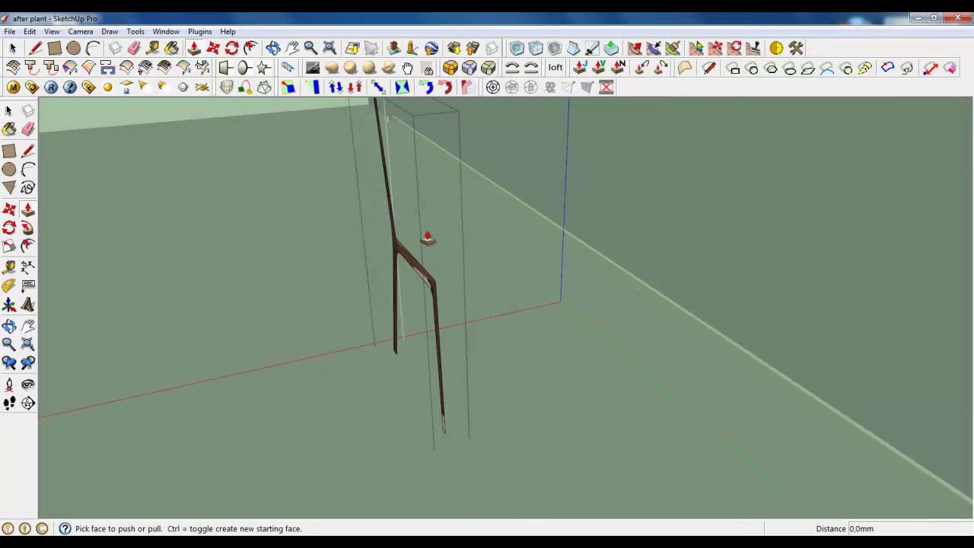
pyautogui.scroll(4, 432, 286)
pyautogui.moveTo(435, 300); pyautogui.dragTo(685, 211, button='middle')
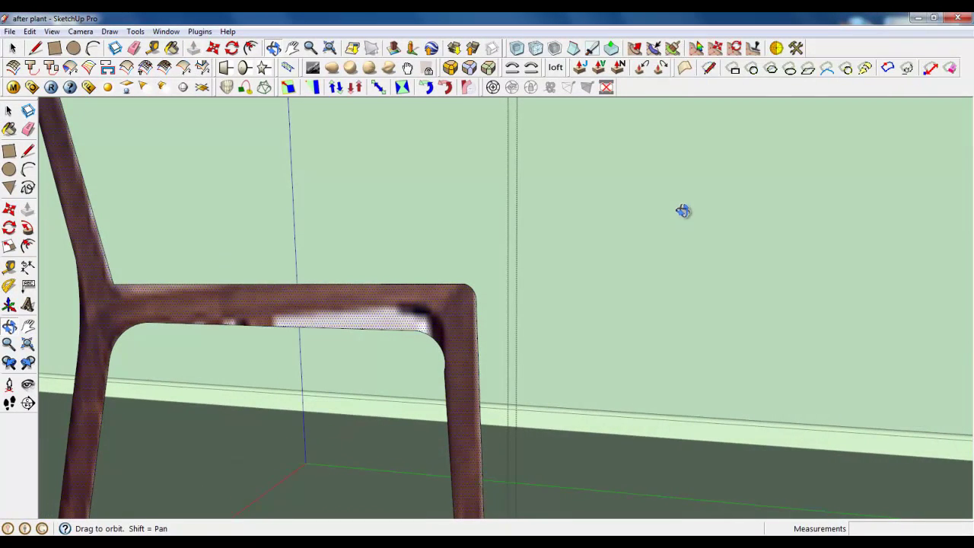
pyautogui.scroll(4, 446, 403)
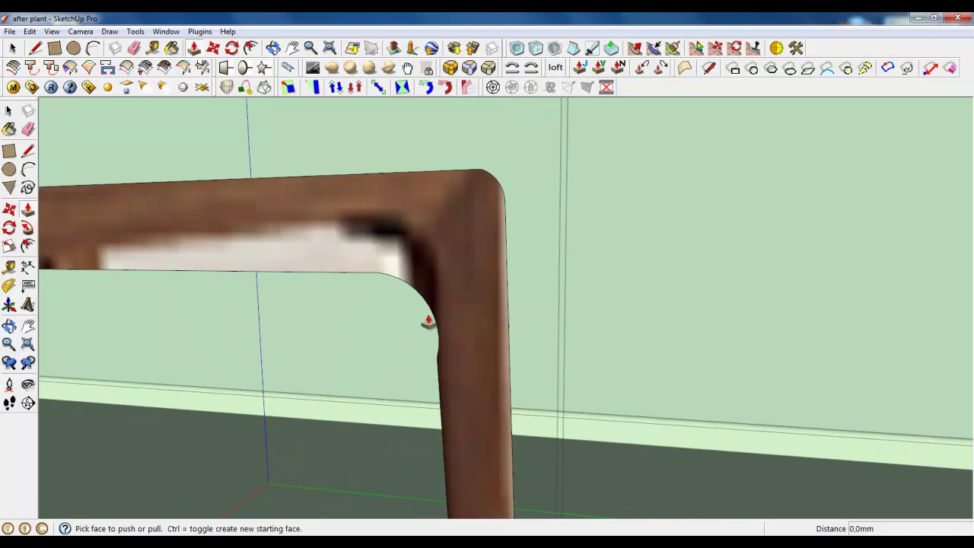
# Erase the inner front corner arc and redraw it between the seat rail's lower edge and the front leg's inner edge
pyautogui.click(12, 47)
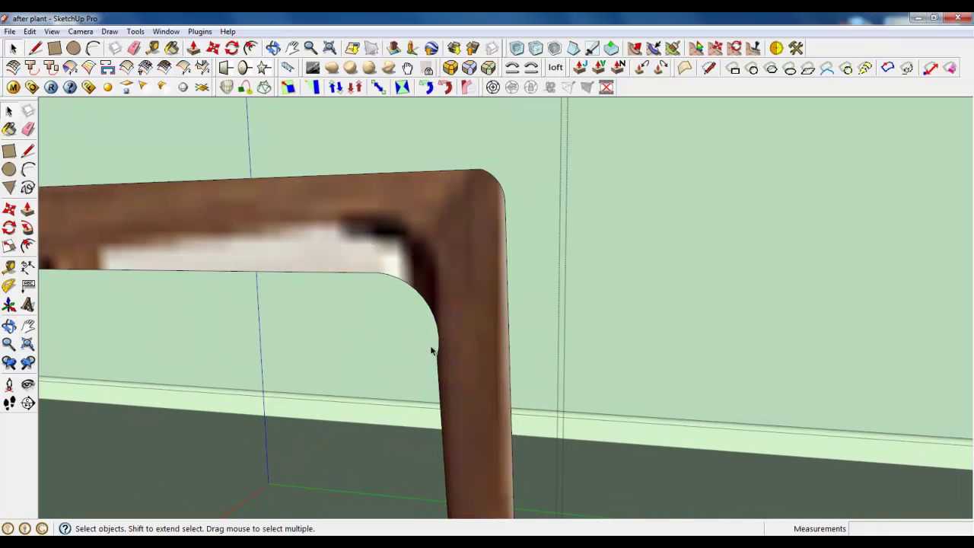
pyautogui.click(90, 48)
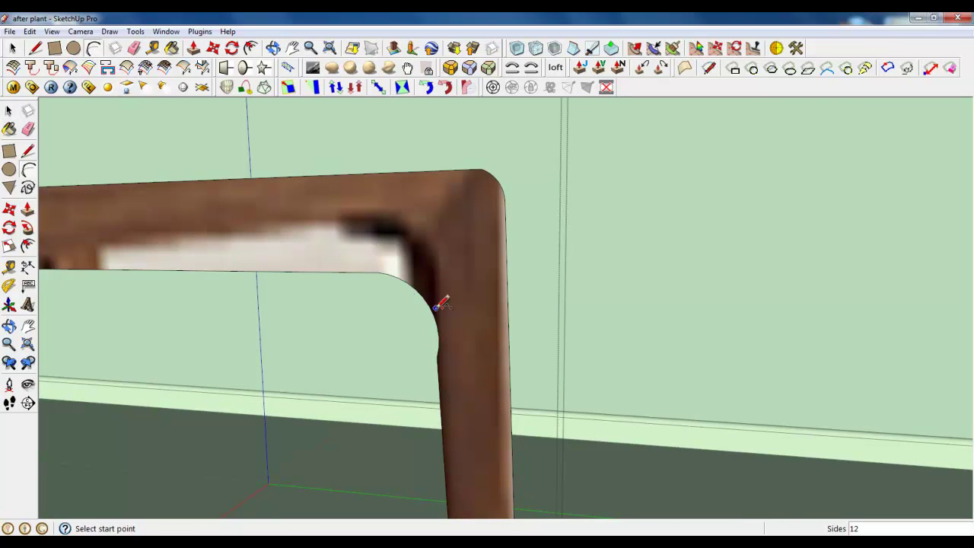
pyautogui.rightClick(393, 273)
pyautogui.click(404, 297)
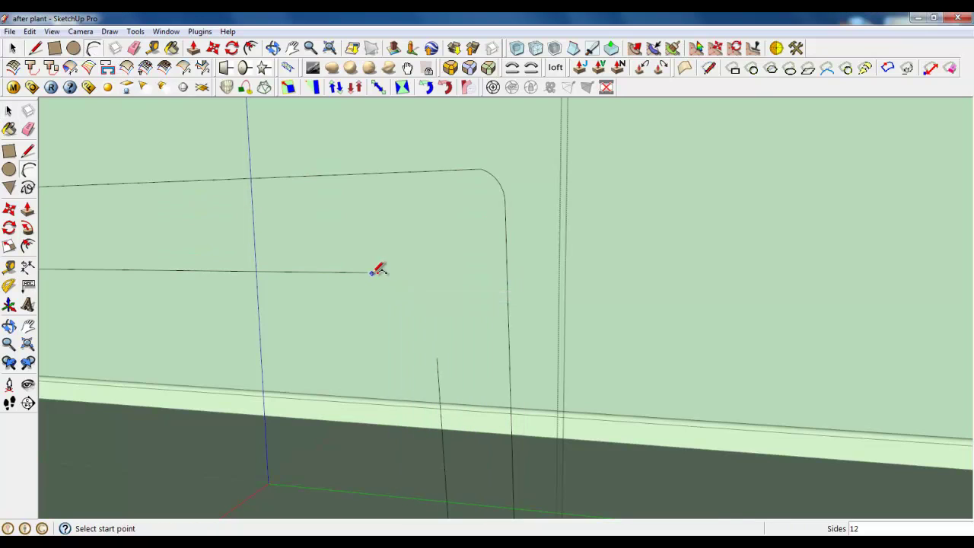
pyautogui.click(368, 272)
pyautogui.click(436, 357)
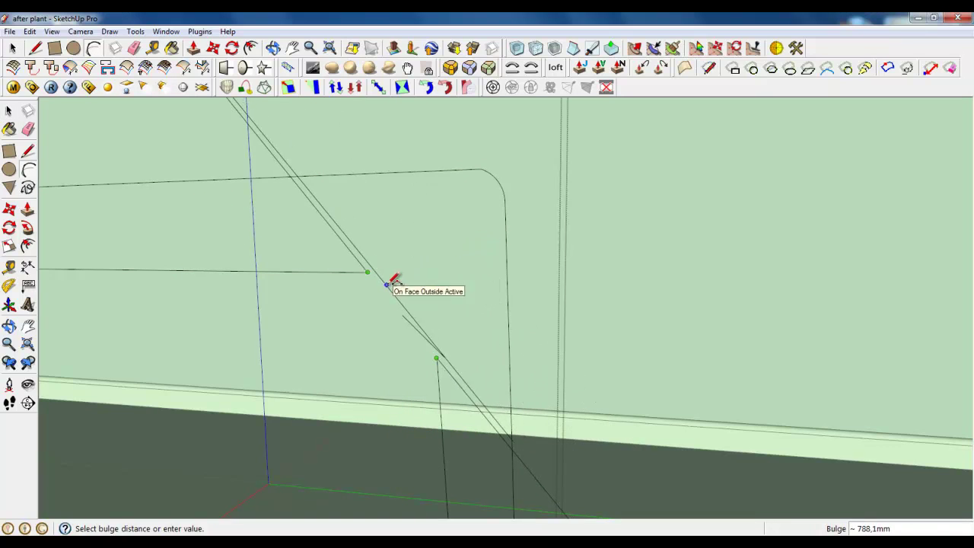
pyautogui.click(412, 282)
pyautogui.moveTo(414, 279); pyautogui.dragTo(243, 209, button='middle')
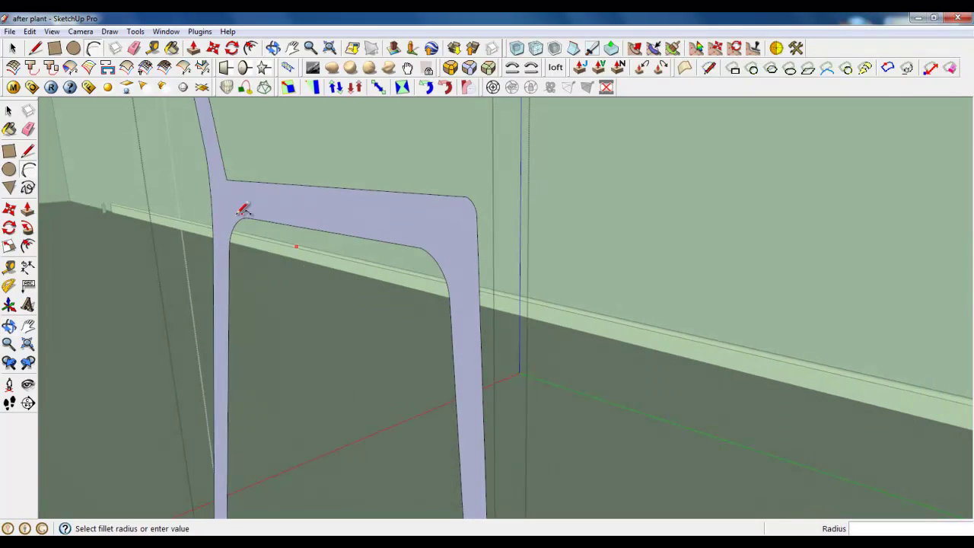
# Extrude the side frame face 20 mm with Push/Pull
pyautogui.click(194, 47)
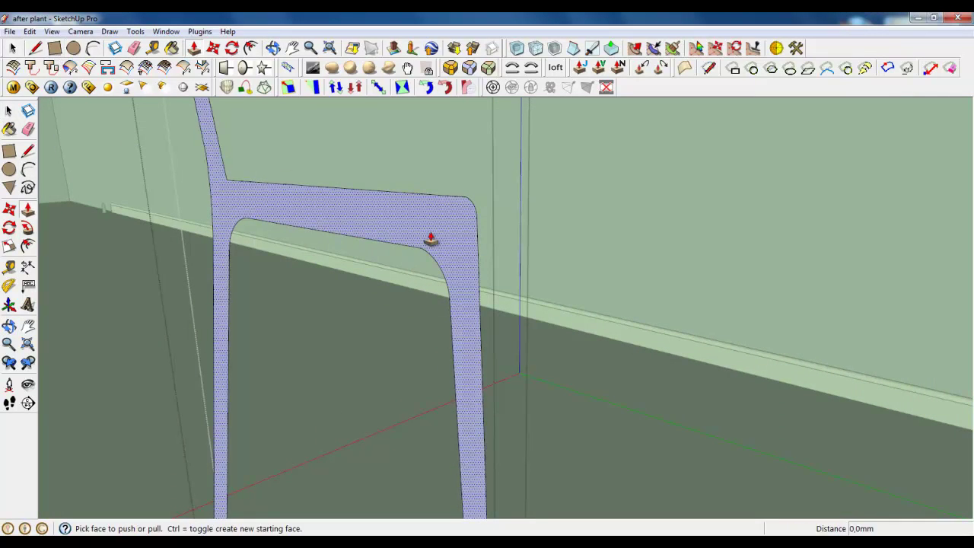
pyautogui.moveTo(428, 224); pyautogui.dragTo(405, 246, button='middle')
pyautogui.click(434, 236)
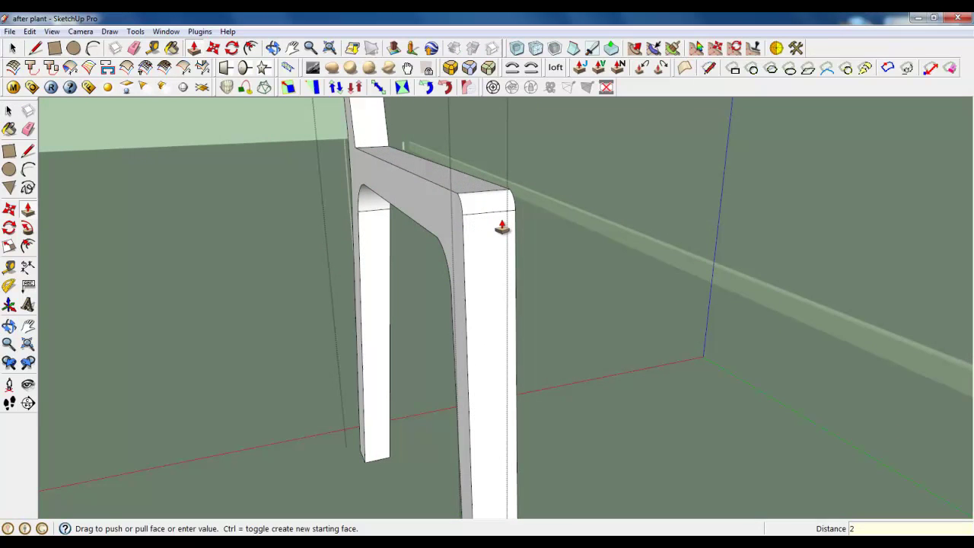
pyautogui.press('Return')
pyautogui.scroll(-6, 476, 228)
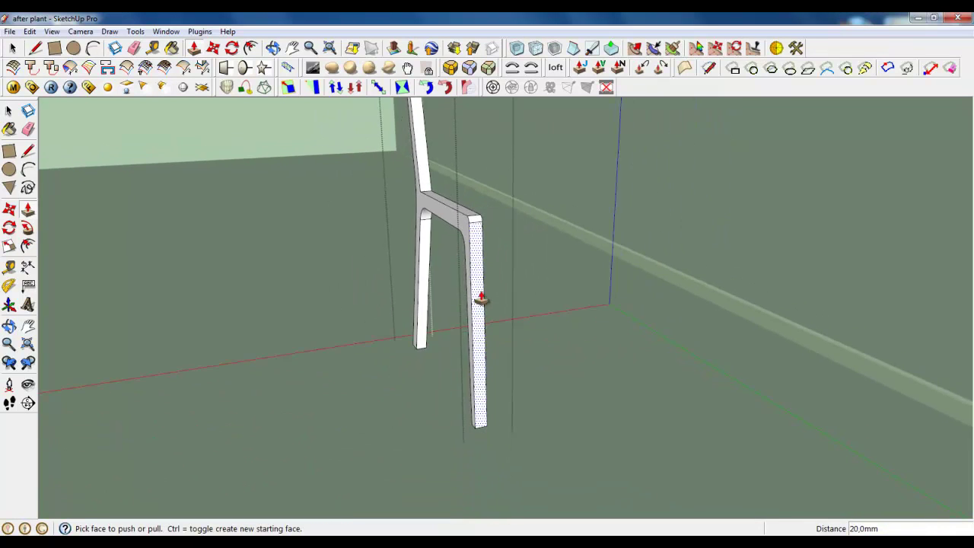
pyautogui.moveTo(394, 455); pyautogui.dragTo(466, 449, button='middle')
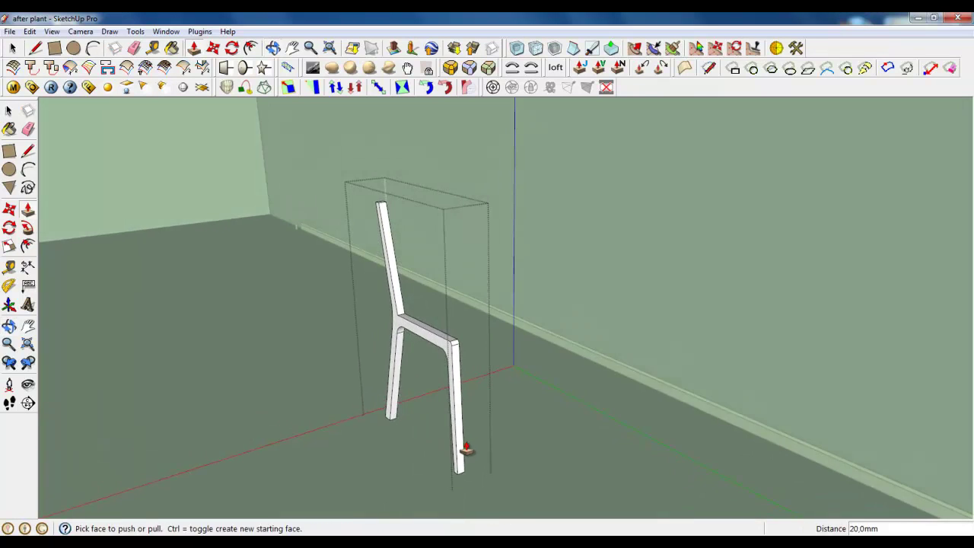
# Close the side frame group and draw a 450 mm vertical reference line up from the floor beside the front leg
pyautogui.click(12, 48)
pyautogui.rightClick(276, 329)
pyautogui.click(287, 339)
pyautogui.press('l')
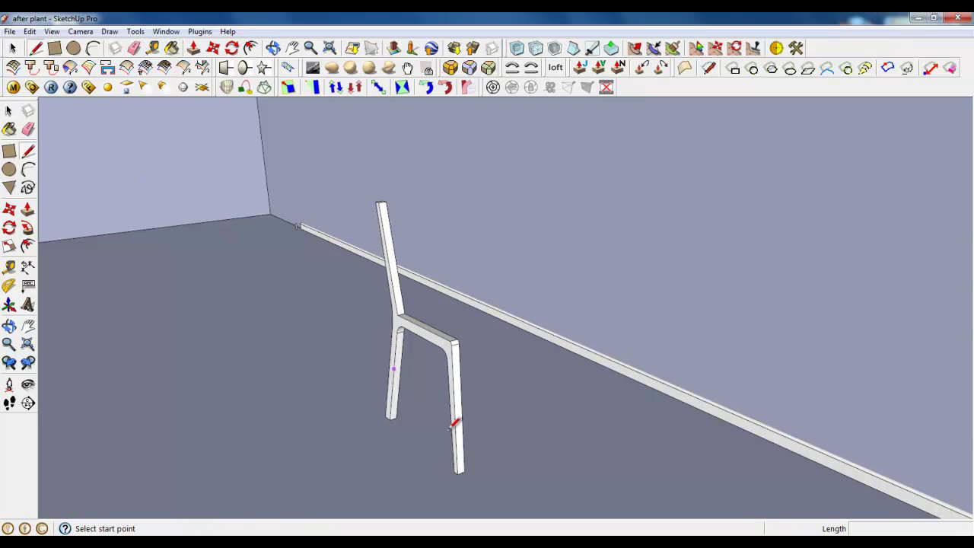
pyautogui.click(487, 481)
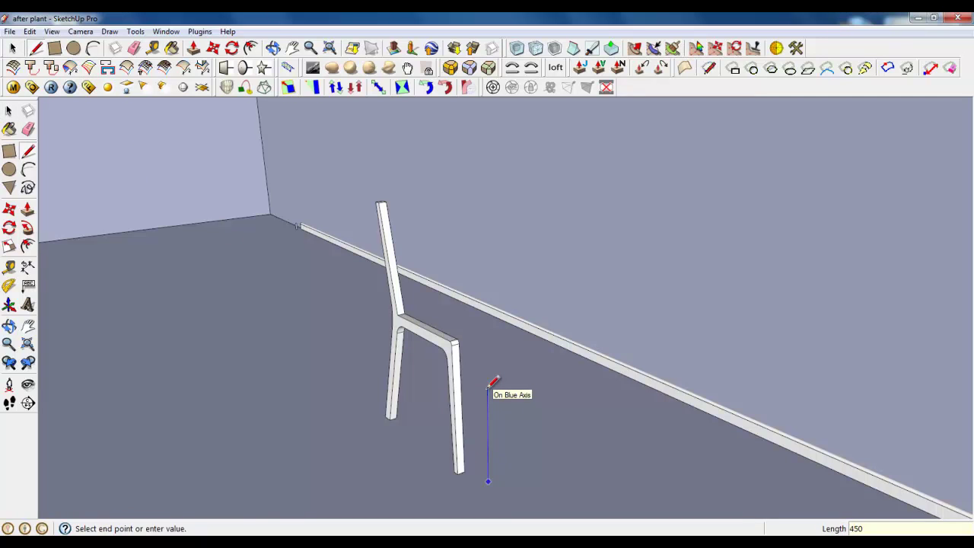
pyautogui.click(12, 48)
# Scale the side frame up uniformly by a corner to suit the vertical reference line's height and move it on the floor beside the line
pyautogui.scroll(-5, 515, 393)
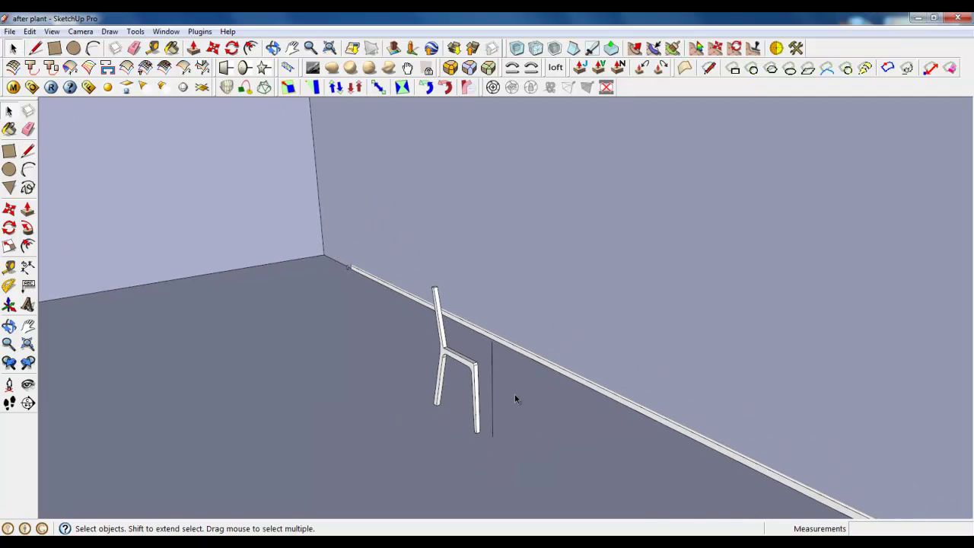
pyautogui.moveTo(237, 285); pyautogui.dragTo(352, 312, button='middle')
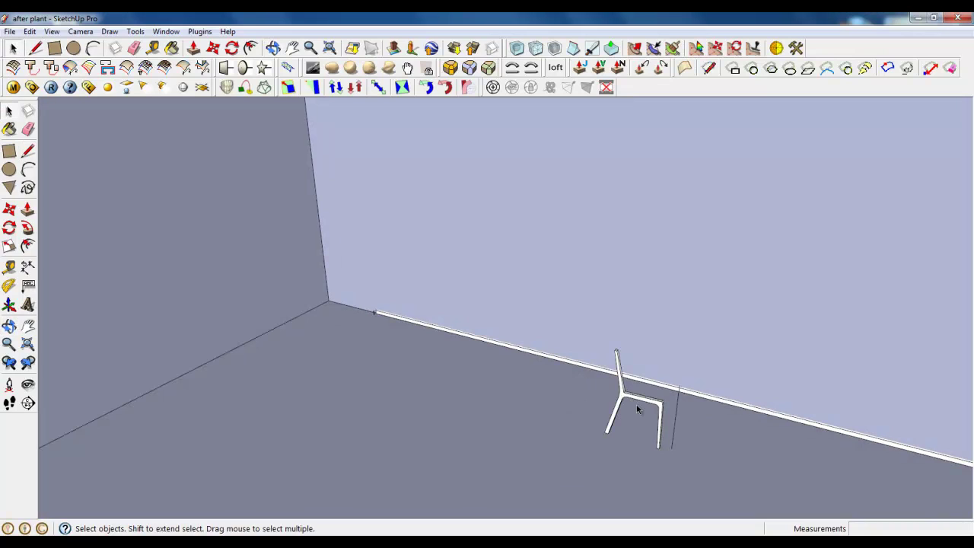
pyautogui.click(634, 404)
pyautogui.click(9, 245)
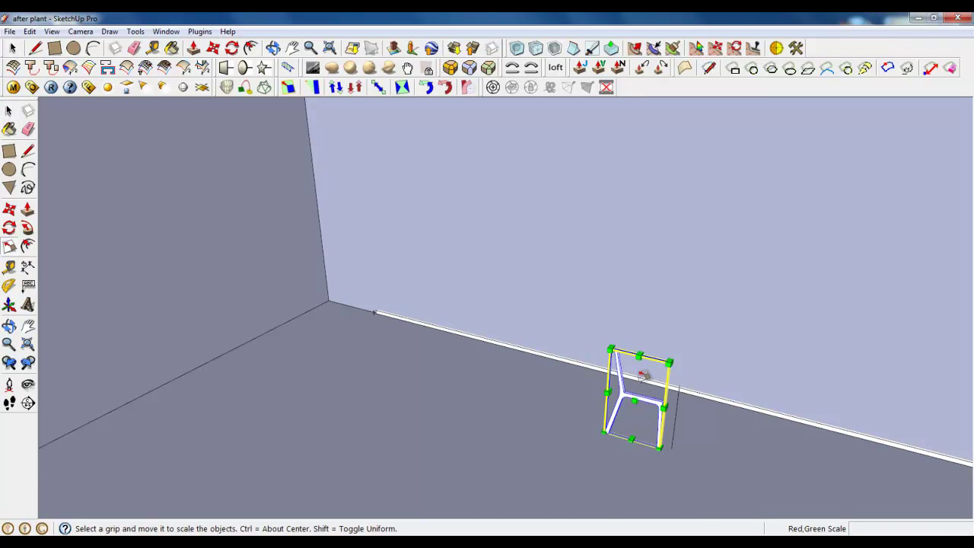
pyautogui.scroll(3, 611, 344)
pyautogui.click(611, 344)
pyautogui.keyDown('ctrl'); pyautogui.moveTo(610, 344); pyautogui.dragTo(558, 313); pyautogui.keyUp('ctrl')
pyautogui.scroll(-3, 431, 315)
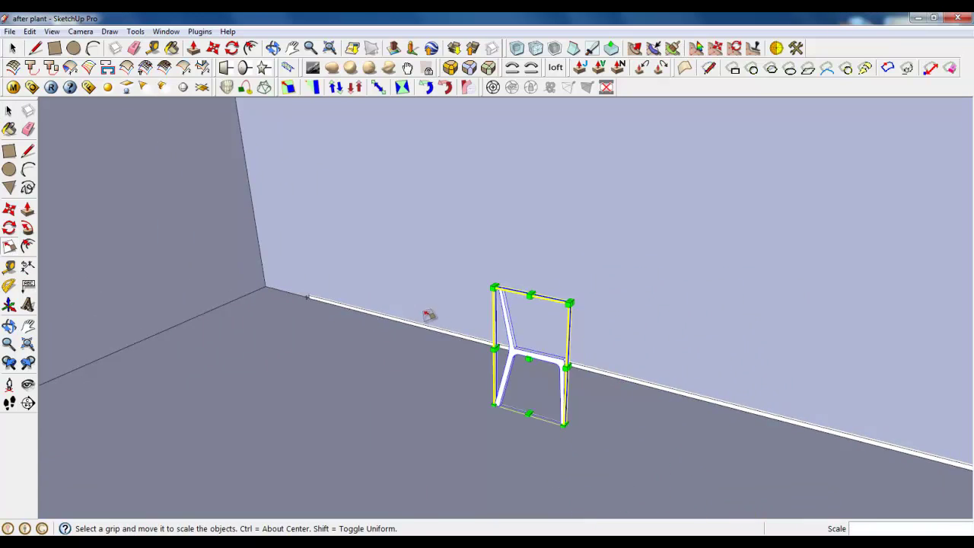
pyautogui.scroll(2, 581, 411)
pyautogui.moveTo(579, 416); pyautogui.dragTo(559, 392, button='middle')
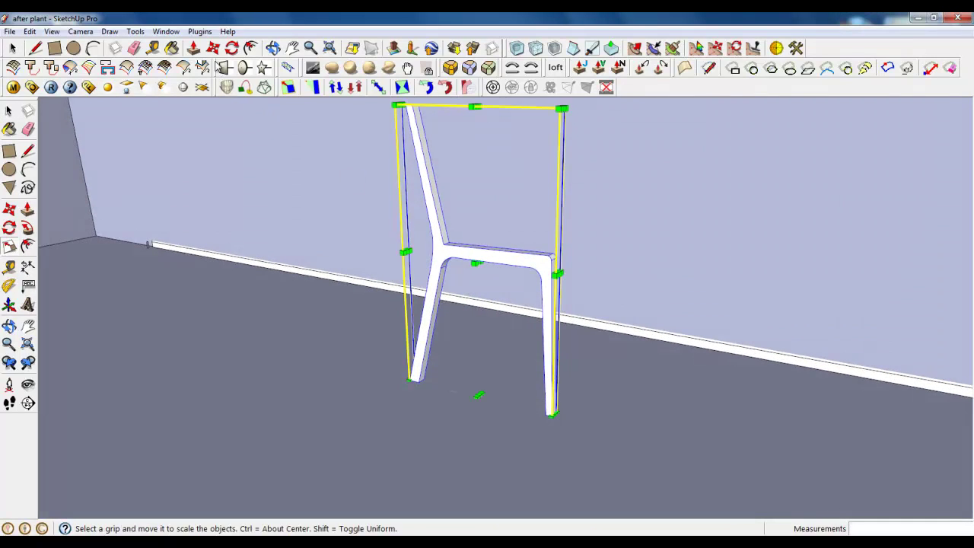
pyautogui.press('m')
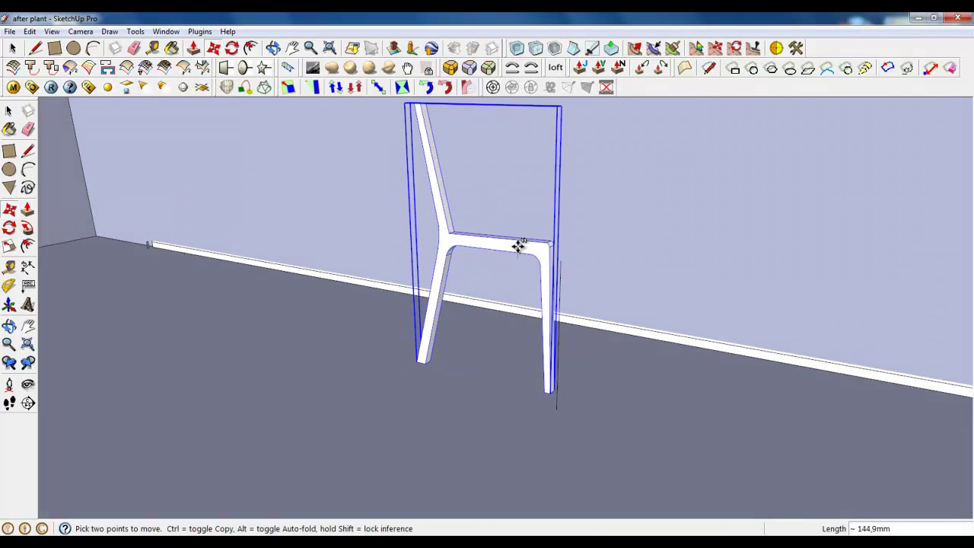
pyautogui.click(13, 48)
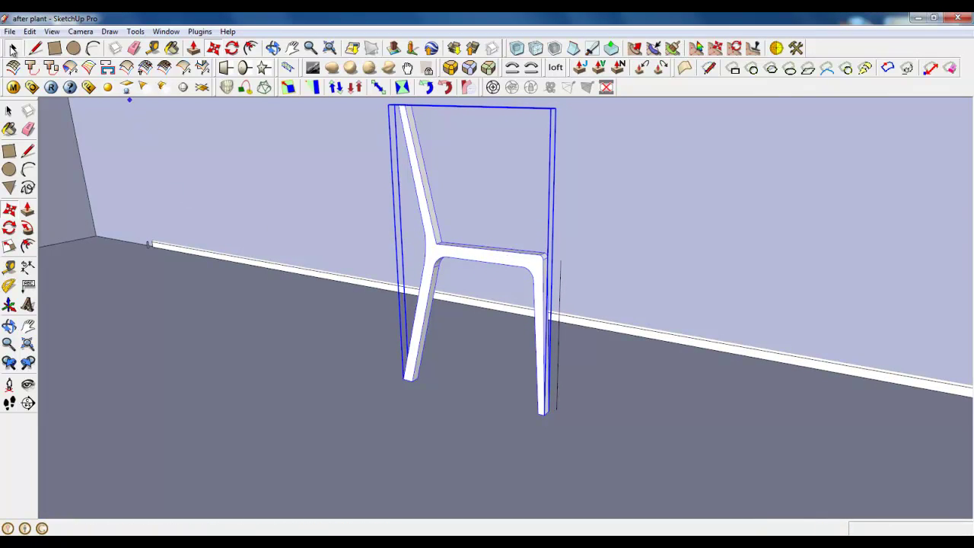
# Open the side frame group, select all its geometry and set the Round Corner offset to 1 mm
pyautogui.scroll(-3, 502, 379)
pyautogui.moveTo(507, 380); pyautogui.dragTo(416, 399, button='middle')
pyautogui.scroll(5, 381, 309)
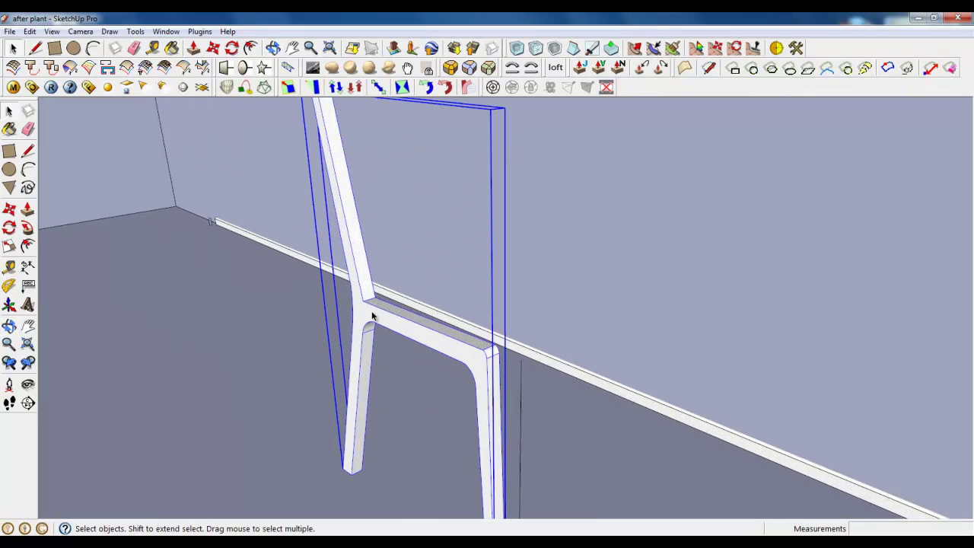
pyautogui.tripleClick(372, 316)
pyautogui.scroll(-2, 446, 334)
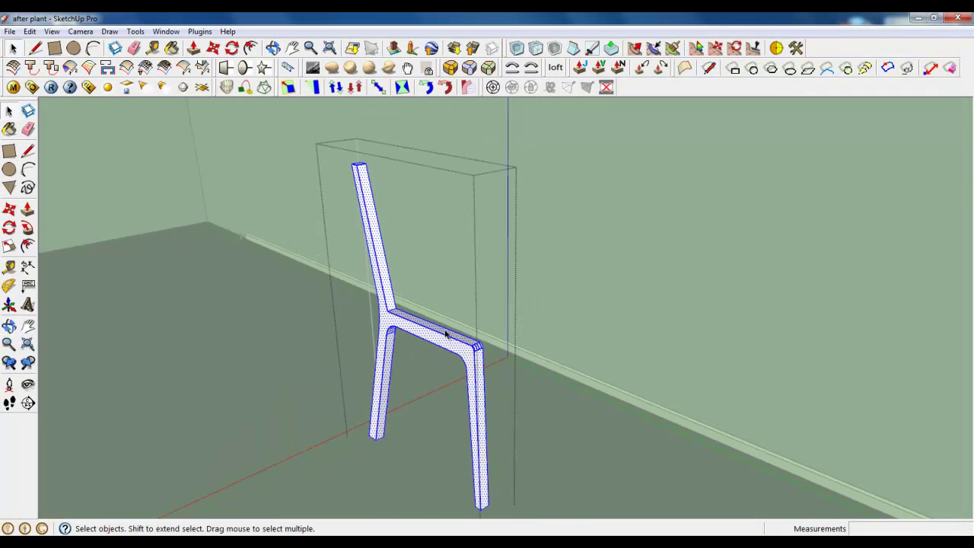
pyautogui.click(437, 89)
pyautogui.scroll(5, 415, 338)
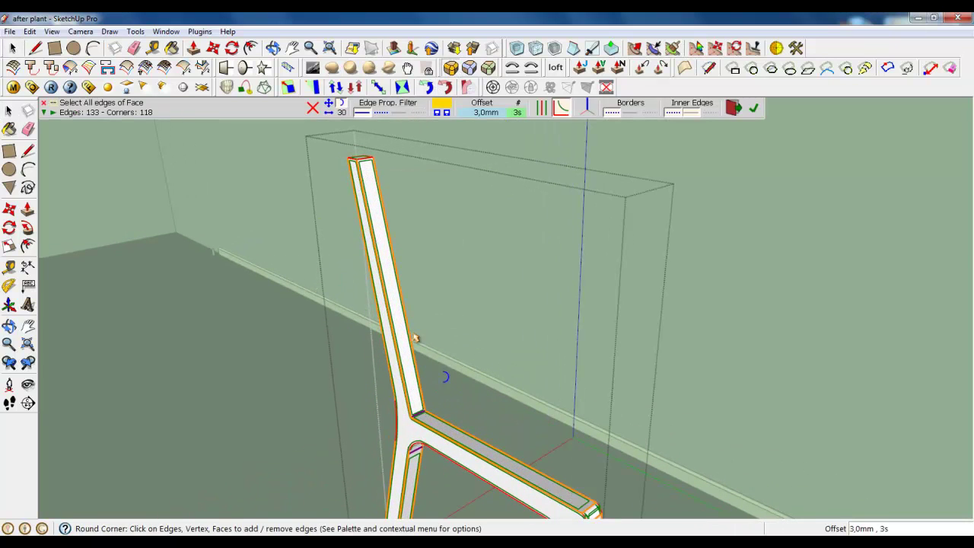
pyautogui.scroll(-3, 426, 229)
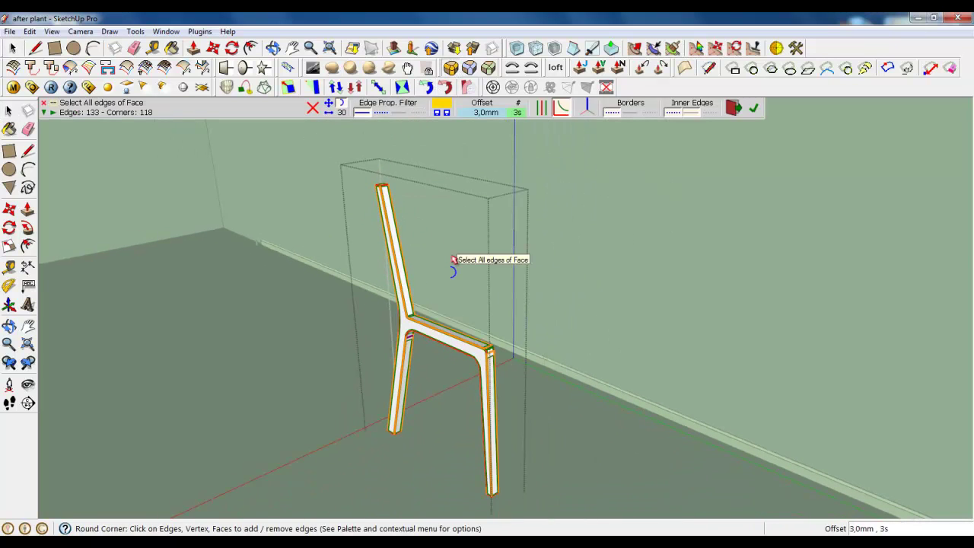
pyautogui.click(473, 113)
pyautogui.moveTo(491, 230); pyautogui.dragTo(481, 235)
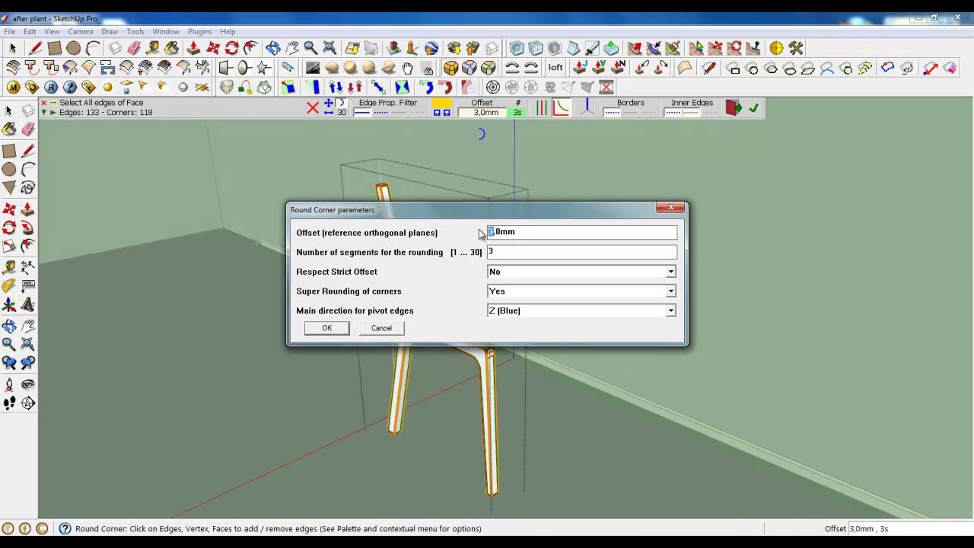
pyautogui.click(328, 328)
# Select only the frame's two flat side faces and round their edges with Round Corner at 1 mm offset and 3 segments
pyautogui.scroll(4, 491, 354)
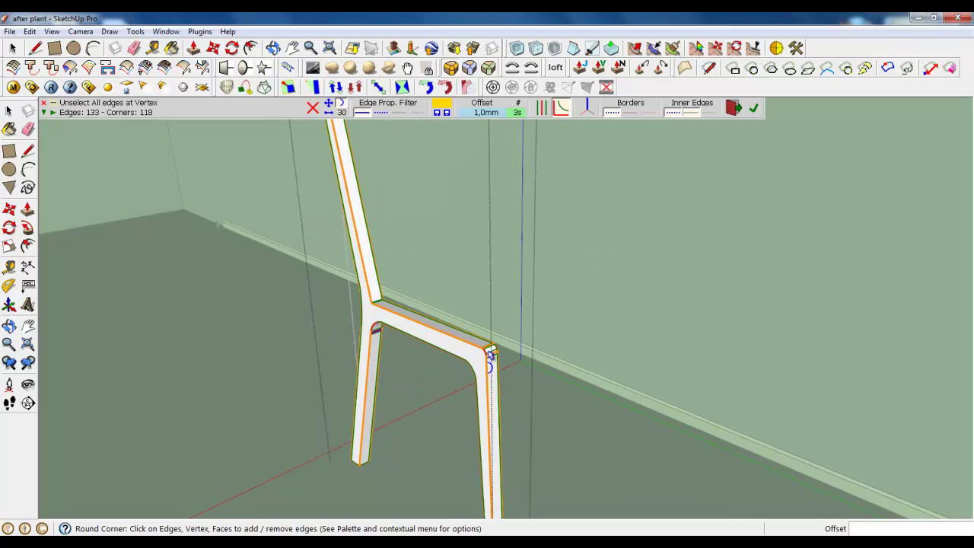
pyautogui.scroll(-2, 491, 353)
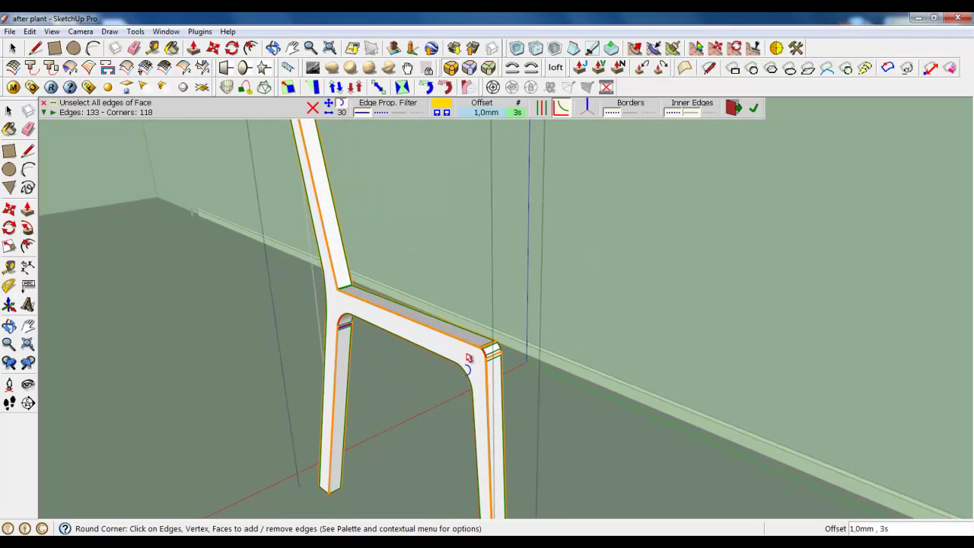
pyautogui.click(14, 49)
pyautogui.click(327, 291)
pyautogui.scroll(2, 483, 370)
pyautogui.moveTo(483, 370); pyautogui.dragTo(237, 334, button='middle')
pyautogui.click(478, 364)
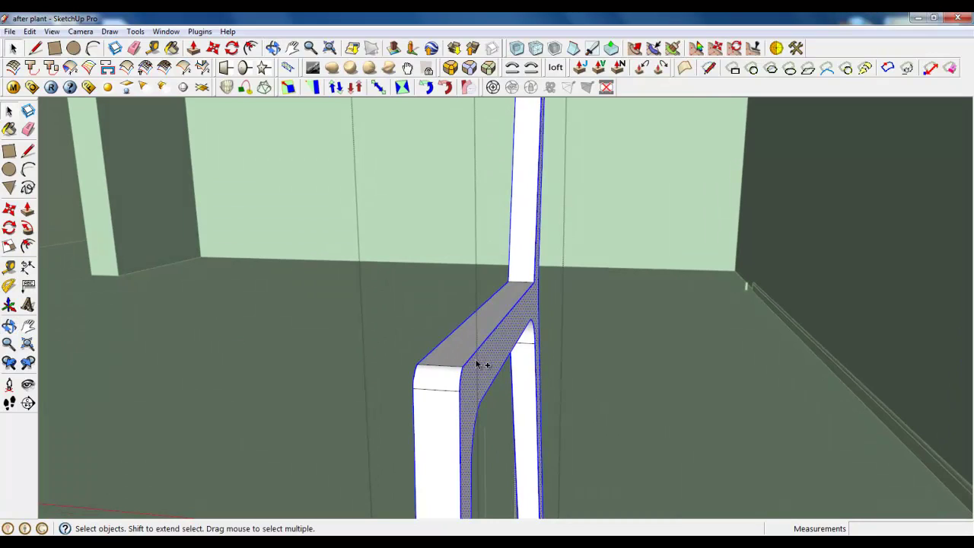
pyautogui.click(402, 87)
pyautogui.click(754, 108)
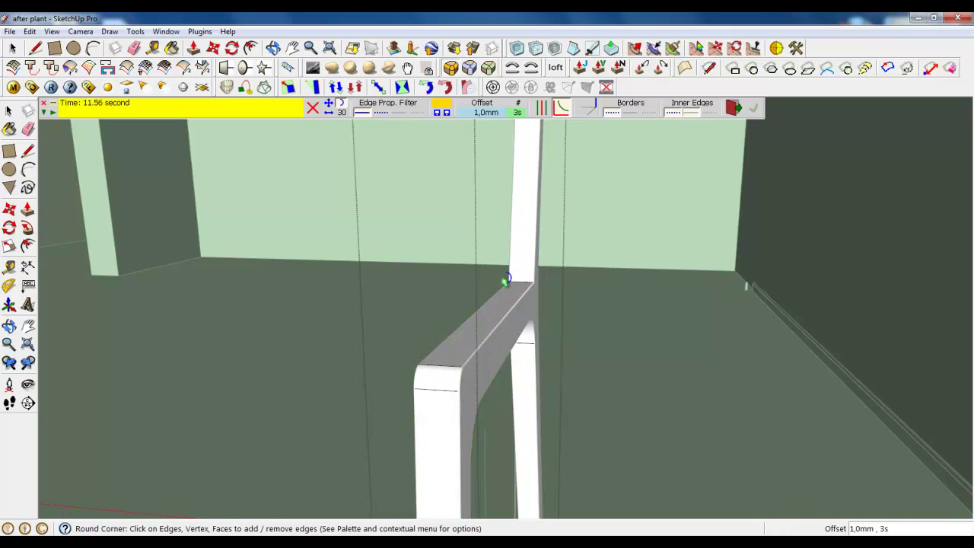
# Leave Round Corner and close the side frame group
pyautogui.moveTo(506, 280); pyautogui.dragTo(549, 289, button='middle')
pyautogui.scroll(-3, 335, 213)
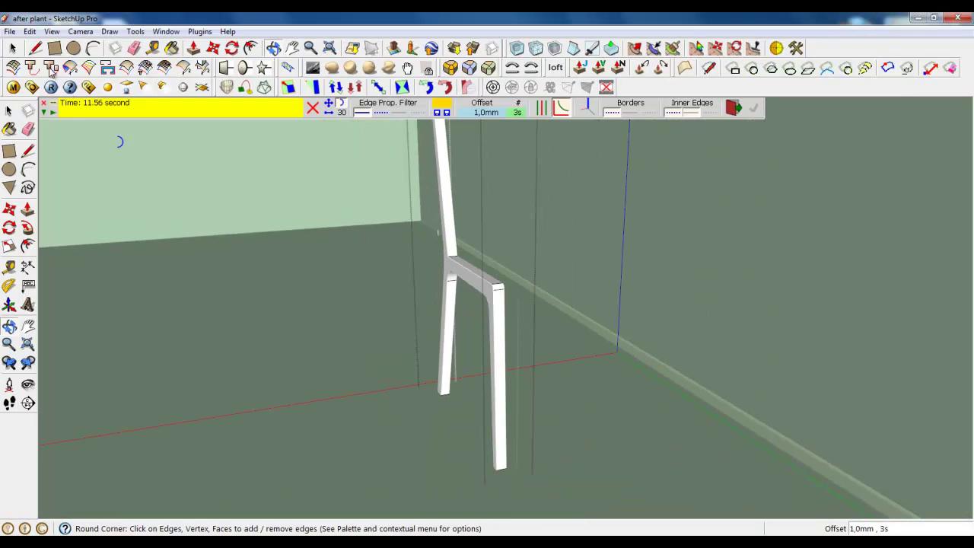
pyautogui.click(12, 51)
pyautogui.rightClick(484, 282)
pyautogui.rightClick(411, 367)
pyautogui.click(440, 375)
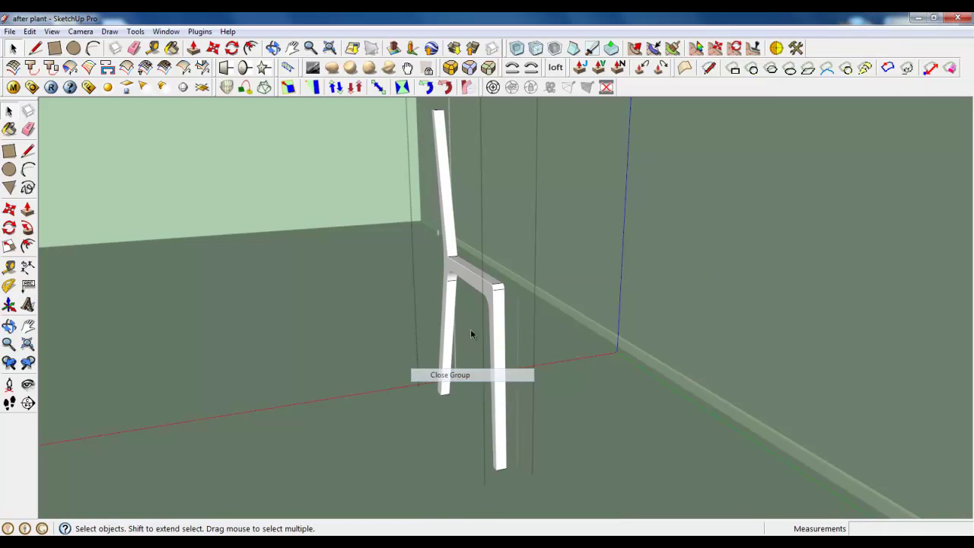
pyautogui.click(460, 375)
# Copy the side frame group 400 mm along the red axis to form the chair's opposite side
pyautogui.click(212, 46)
pyautogui.moveTo(540, 400); pyautogui.dragTo(495, 459, button='middle')
pyautogui.press('ctrl')
pyautogui.click(494, 457)
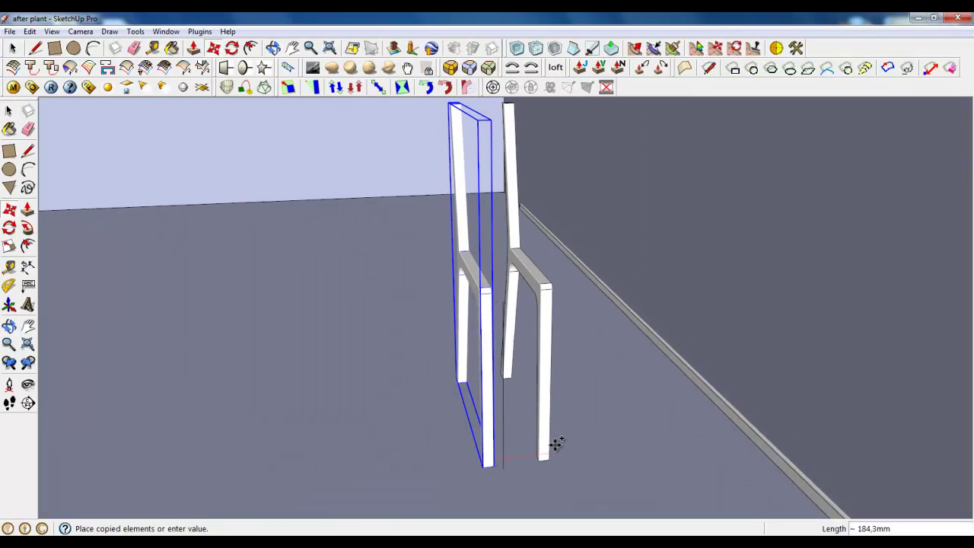
pyautogui.write('400')
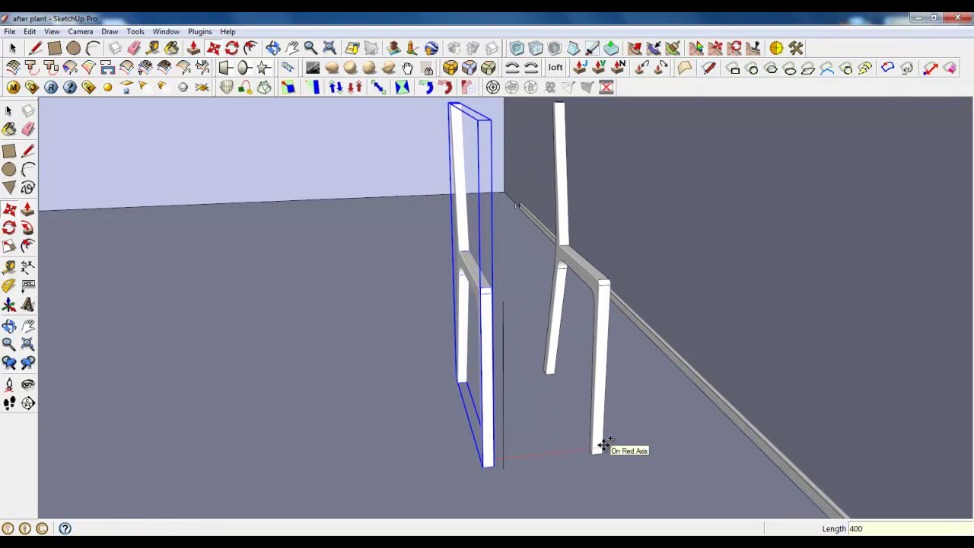
pyautogui.press('Return')
# Examine the spacing and alignment of the two side frames from several angles
pyautogui.moveTo(559, 426); pyautogui.dragTo(552, 353, button='middle')
pyautogui.scroll(-2, 422, 327)
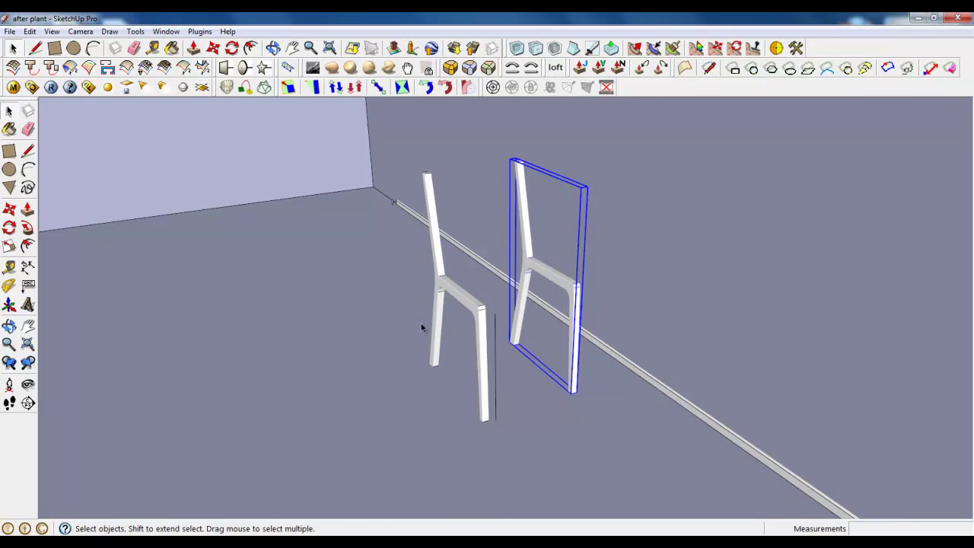
pyautogui.scroll(2, 541, 262)
pyautogui.moveTo(541, 262); pyautogui.dragTo(720, 302, button='middle')
pyautogui.scroll(3, 846, 261)
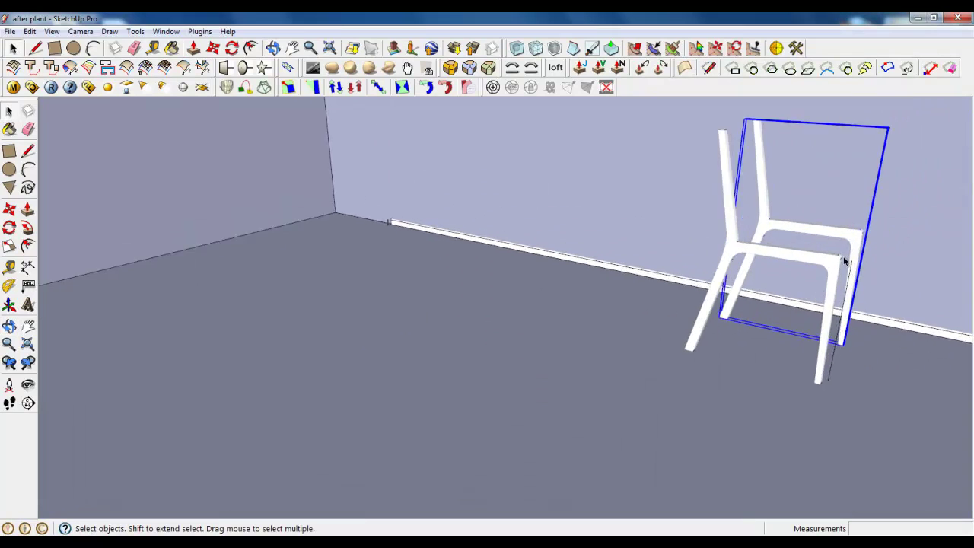
pyautogui.moveTo(846, 261); pyautogui.dragTo(676, 282, button='middle')
pyautogui.scroll(-1, 676, 282)
pyautogui.moveTo(859, 282); pyautogui.dragTo(787, 280, button='middle')
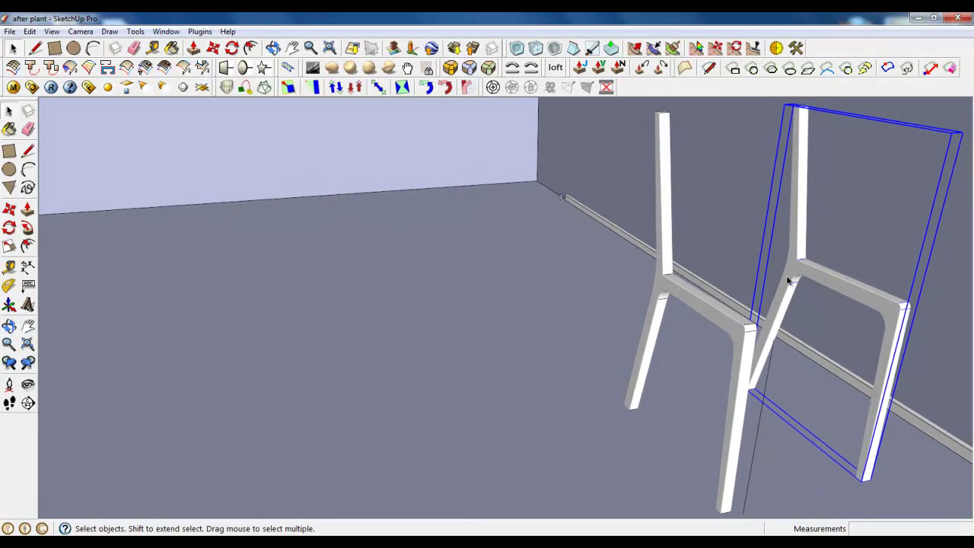
pyautogui.scroll(-2, 494, 330)
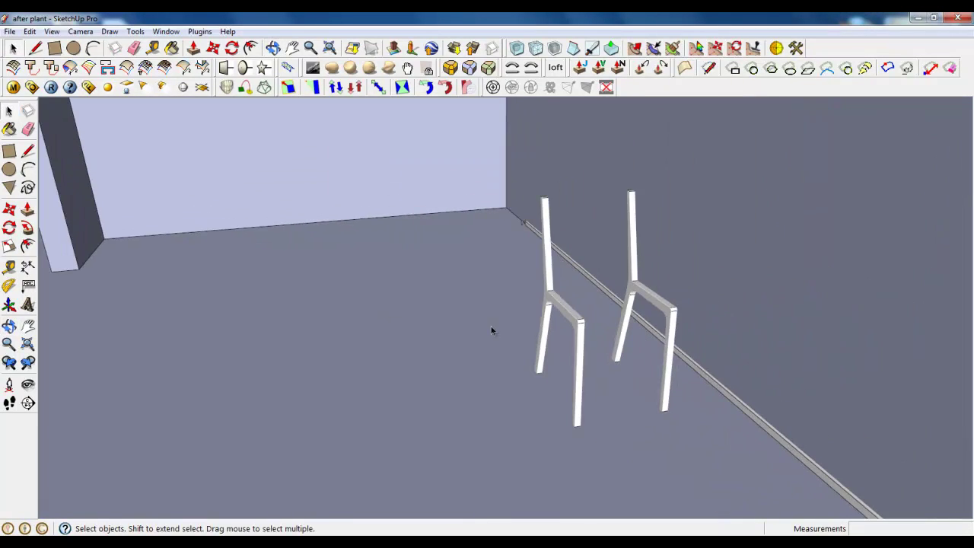
pyautogui.scroll(1, 664, 304)
pyautogui.scroll(4, 664, 304)
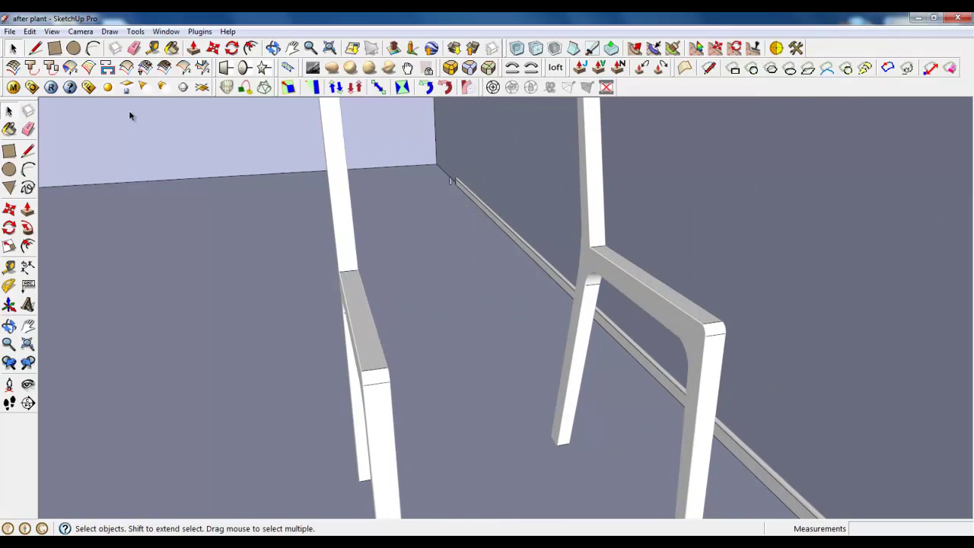
pyautogui.click(54, 48)
pyautogui.press('space')
pyautogui.click(383, 316)
pyautogui.keyDown('ctrl'); pyautogui.click(622, 272); pyautogui.keyUp('ctrl')
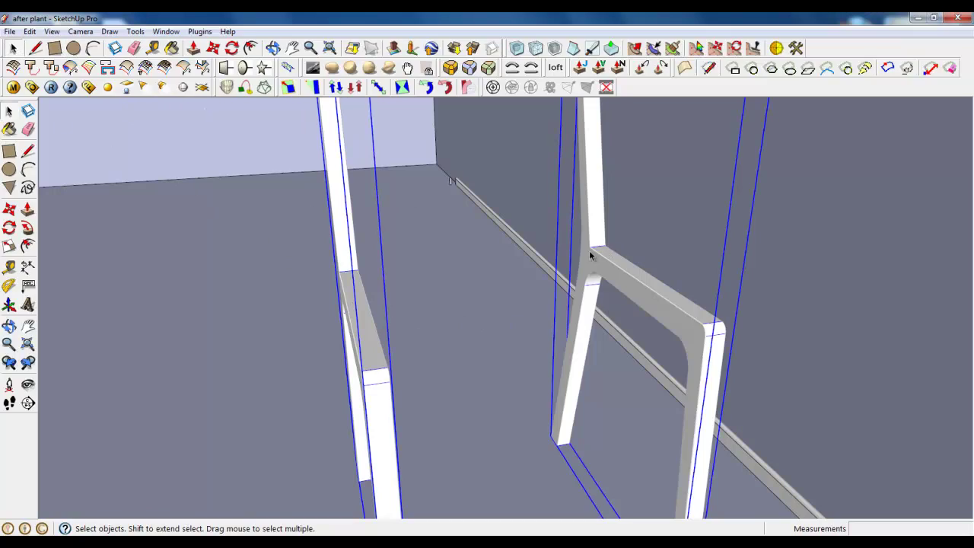
pyautogui.rightClick(591, 256)
pyautogui.click(488, 296)
pyautogui.click(487, 295)
# Combine the two side frame groups into a component named Chair
pyautogui.click(602, 271)
pyautogui.keyDown('ctrl'); pyautogui.click(352, 310); pyautogui.keyUp('ctrl')
pyautogui.rightClick(355, 297)
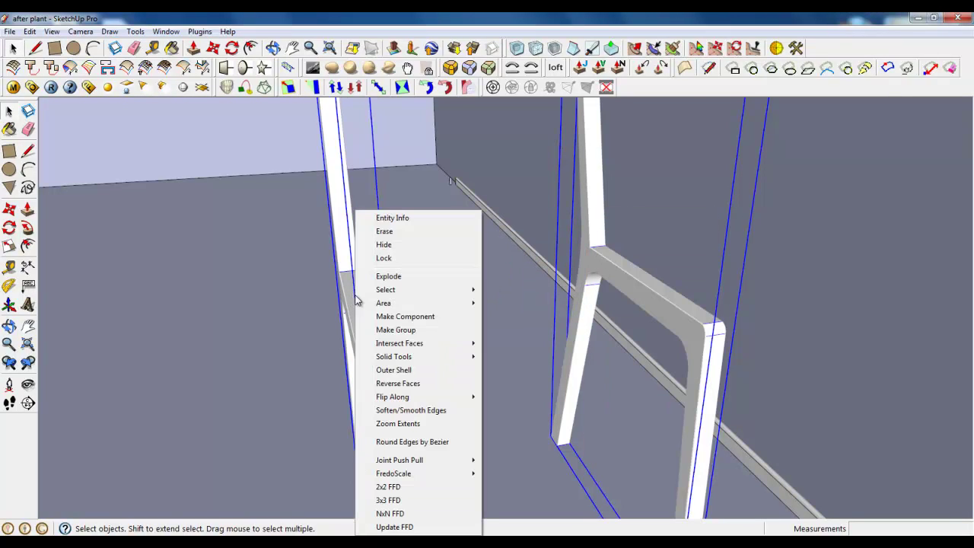
pyautogui.moveTo(372, 305)
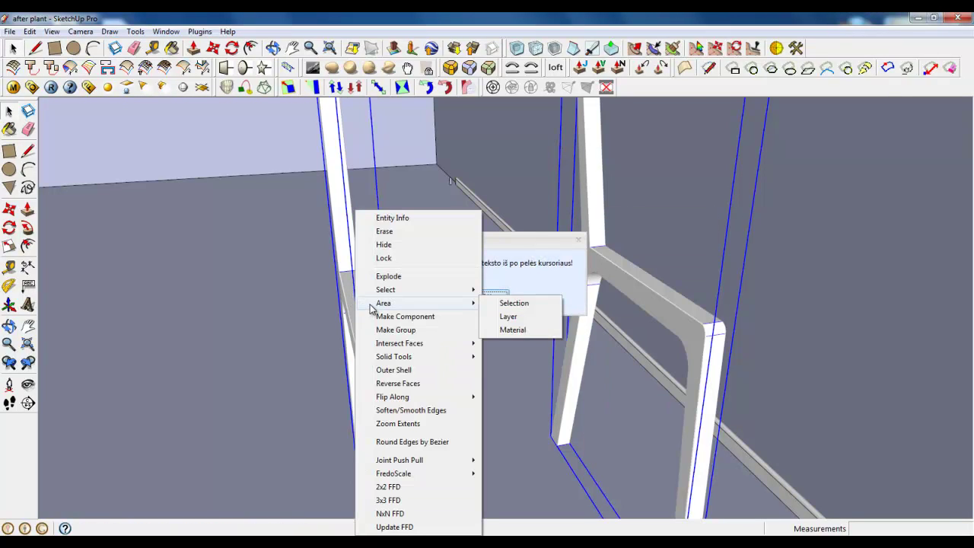
pyautogui.click(407, 319)
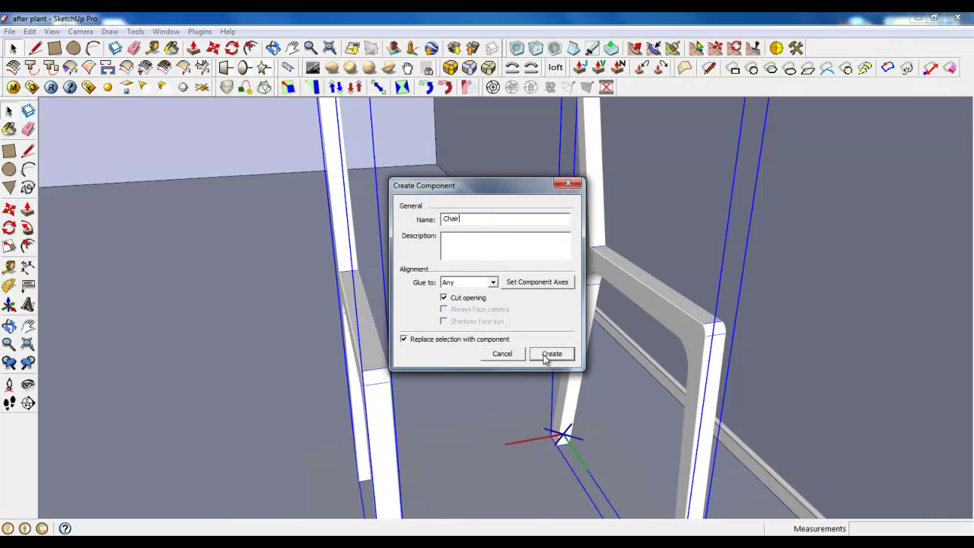
pyautogui.click(546, 356)
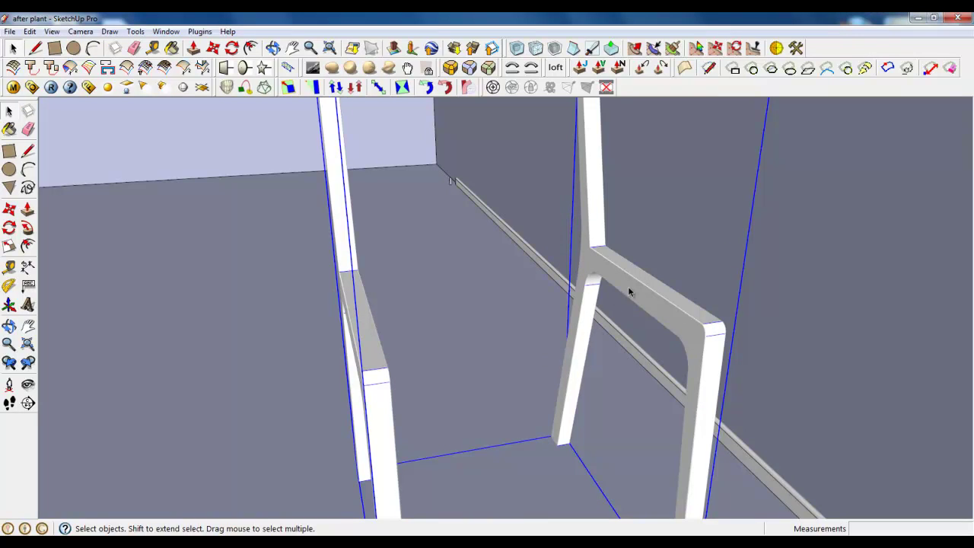
# Inside the Chair component, draw a rectangle about 30 by 354 mm along the seat rail's inner face
pyautogui.doubleClick(370, 371)
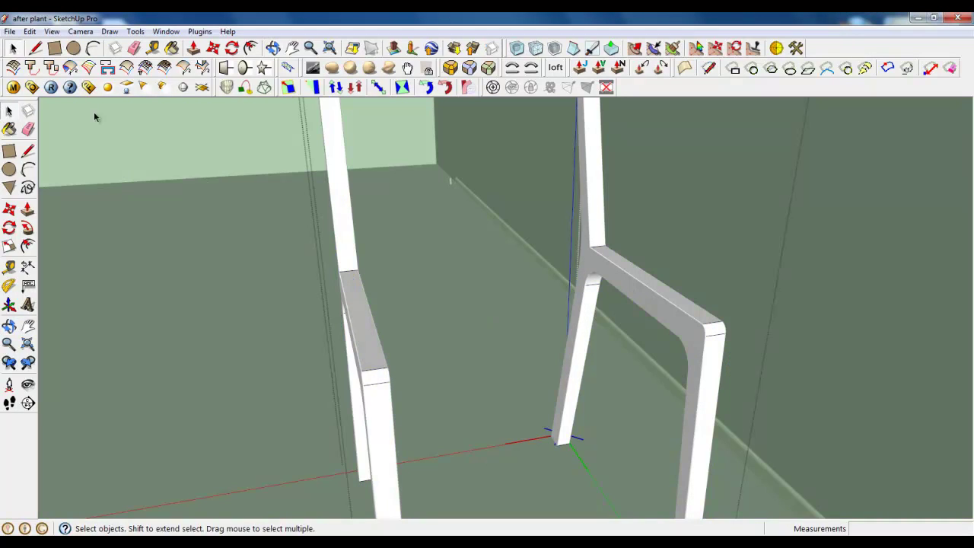
pyautogui.click(61, 48)
pyautogui.scroll(2, 700, 328)
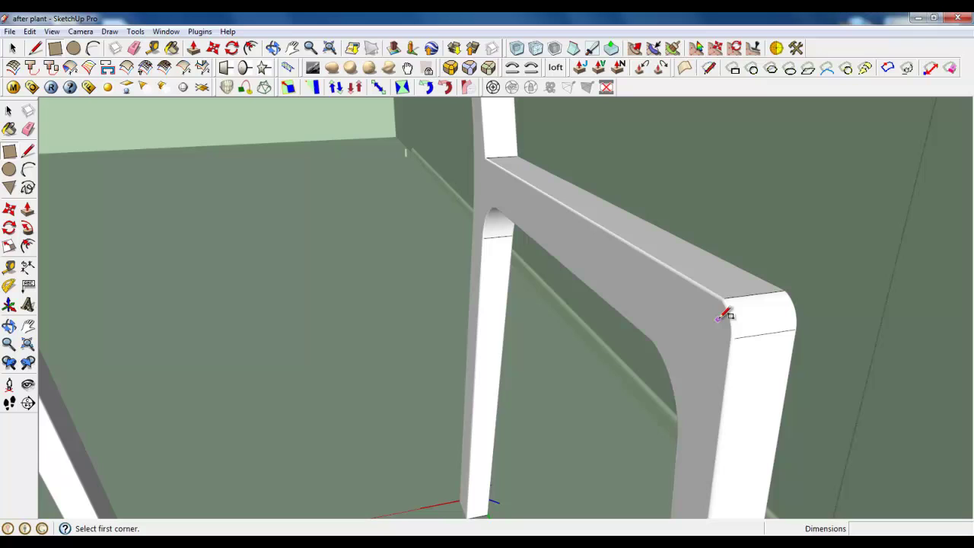
pyautogui.click(719, 319)
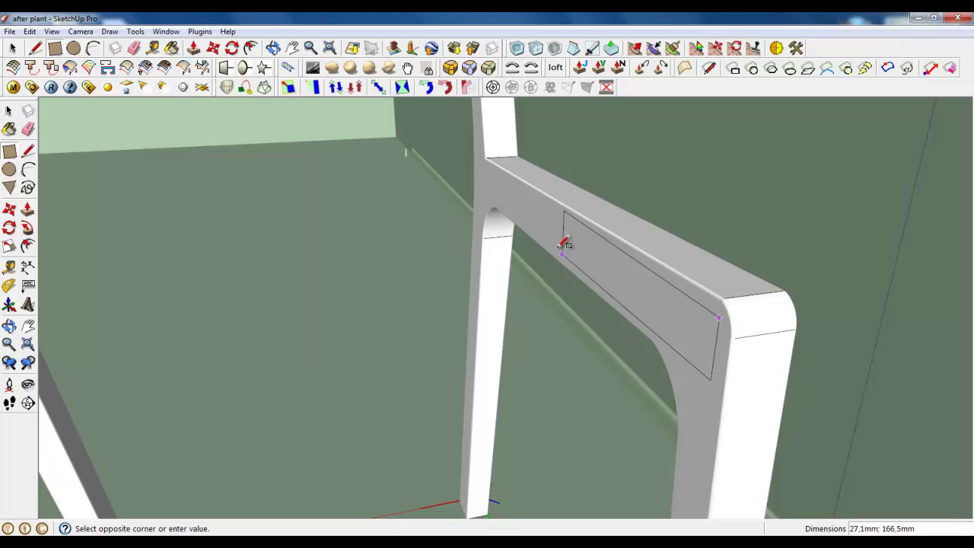
pyautogui.click(482, 188)
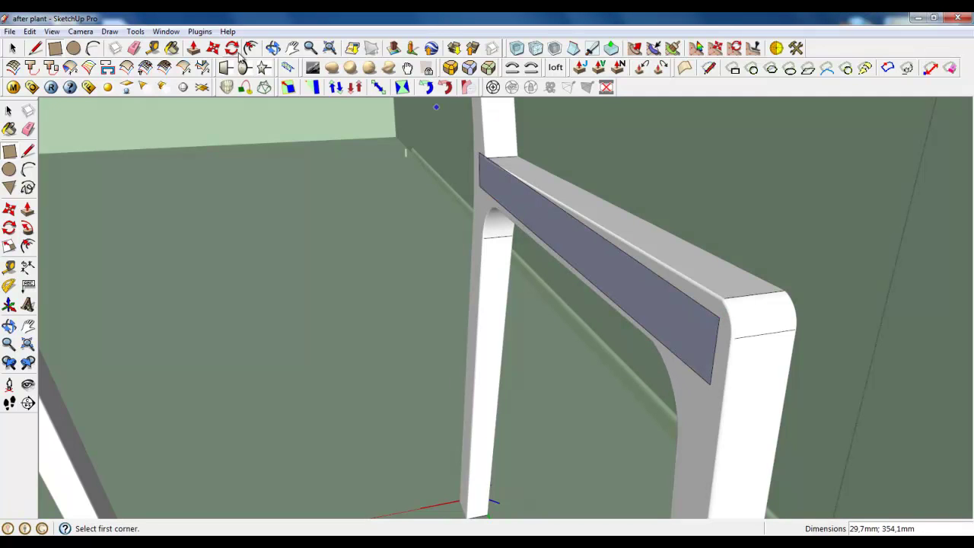
# Raise the rectangle's front edge about 6 mm and lower its back edge so it follows the seat rail's slope
pyautogui.click(213, 48)
pyautogui.scroll(5, 716, 340)
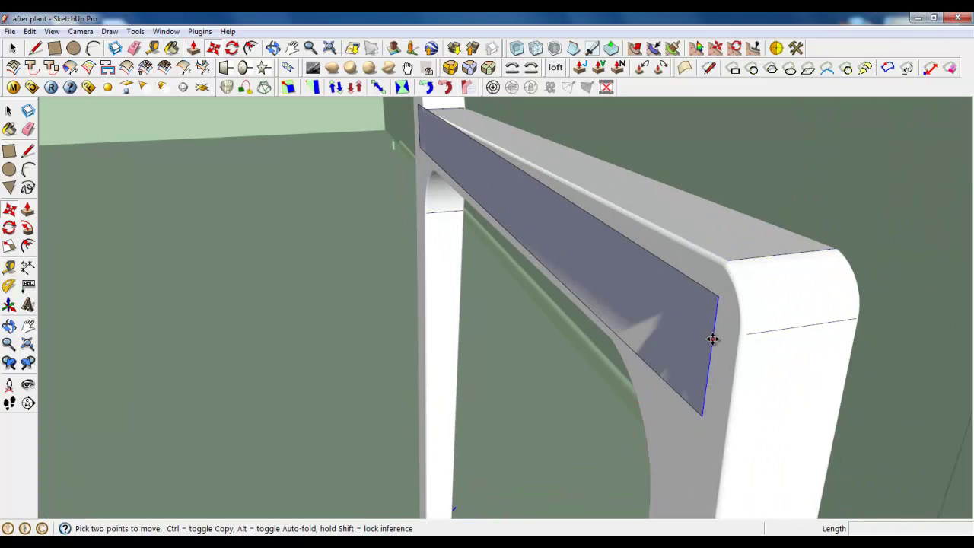
pyautogui.click(712, 340)
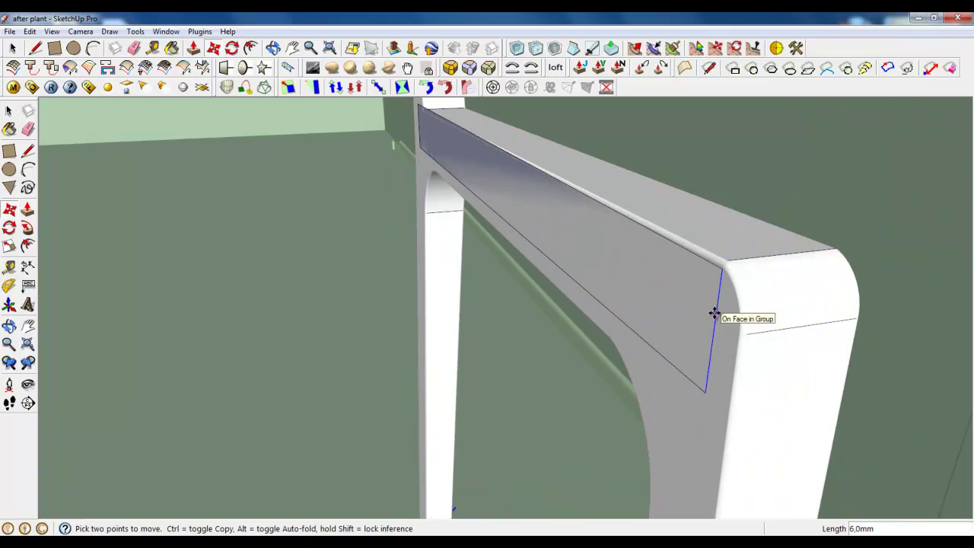
pyautogui.click(715, 313)
pyautogui.scroll(-3, 715, 313)
pyautogui.scroll(4, 479, 155)
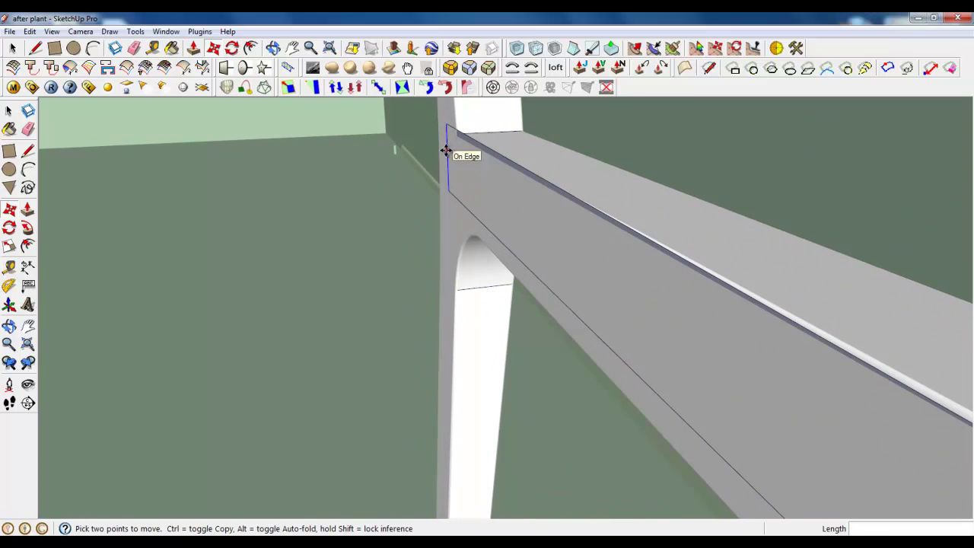
pyautogui.click(446, 150)
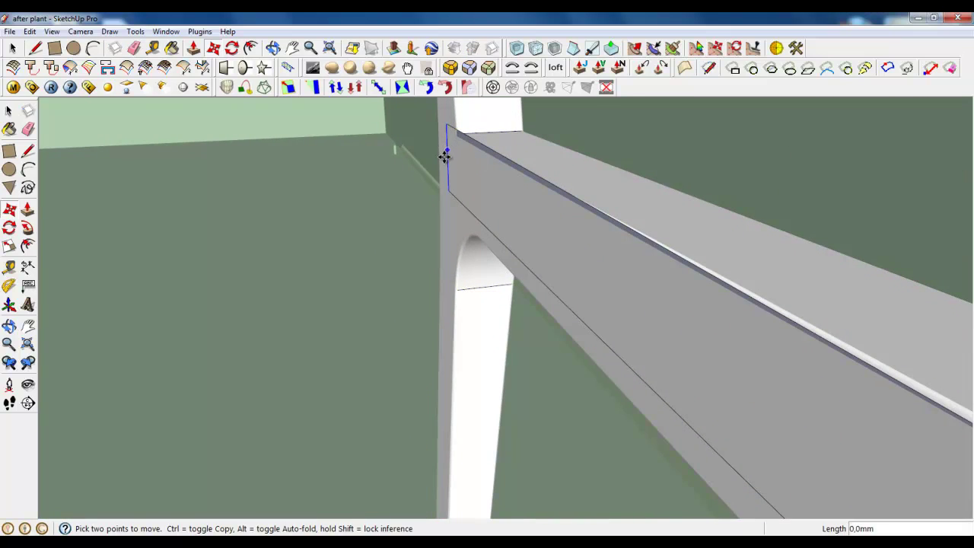
pyautogui.click(367, 178)
pyautogui.click(15, 49)
# Extrude the rectangle about 372 mm across to the opposite side frame to form the seat
pyautogui.click(194, 48)
pyautogui.scroll(-6, 663, 211)
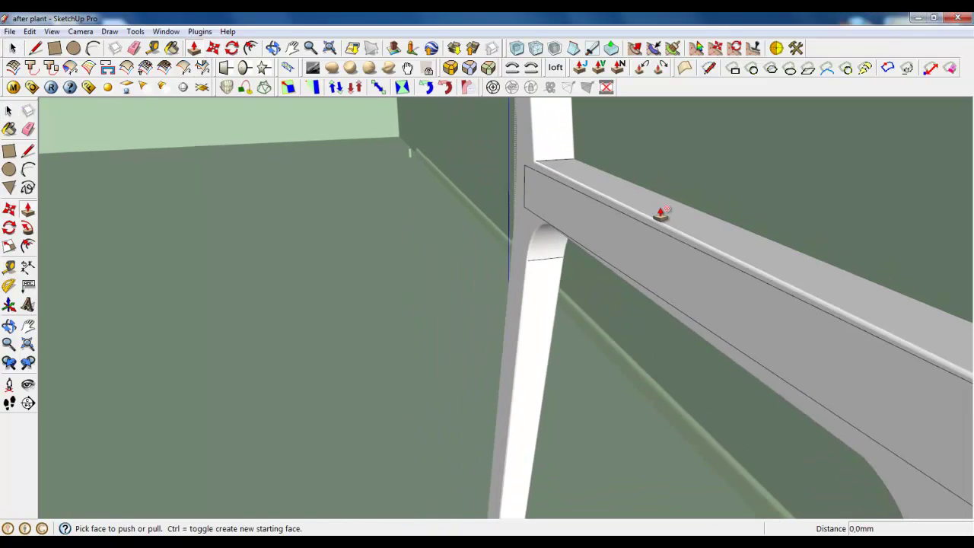
pyautogui.click(657, 218)
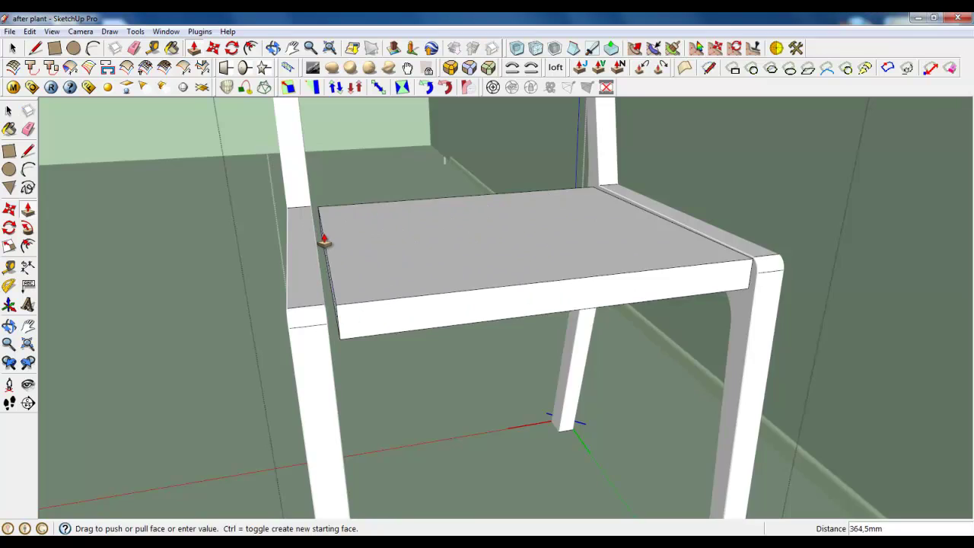
pyautogui.scroll(5, 316, 289)
pyautogui.moveTo(315, 289); pyautogui.dragTo(261, 373, button='middle')
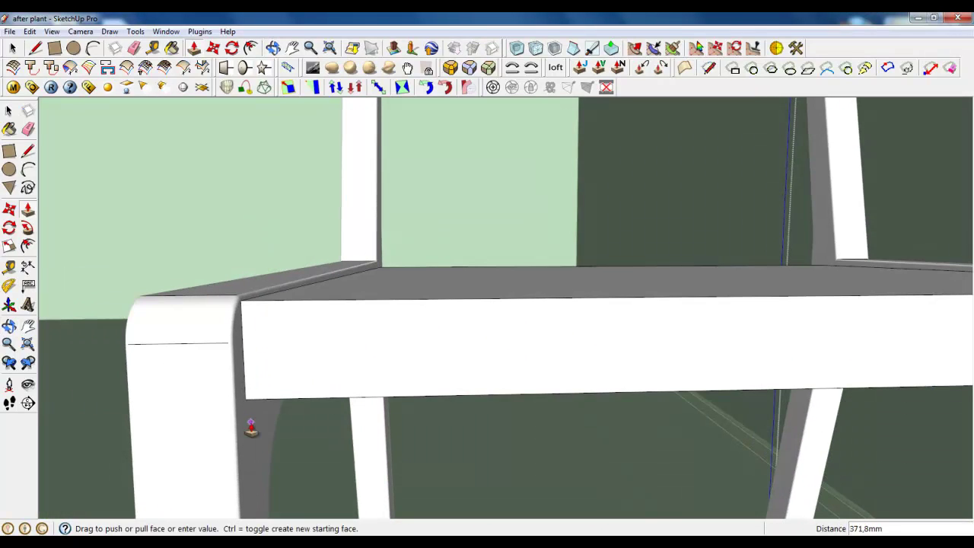
pyautogui.click(254, 428)
pyautogui.click(13, 48)
pyautogui.scroll(-5, 450, 338)
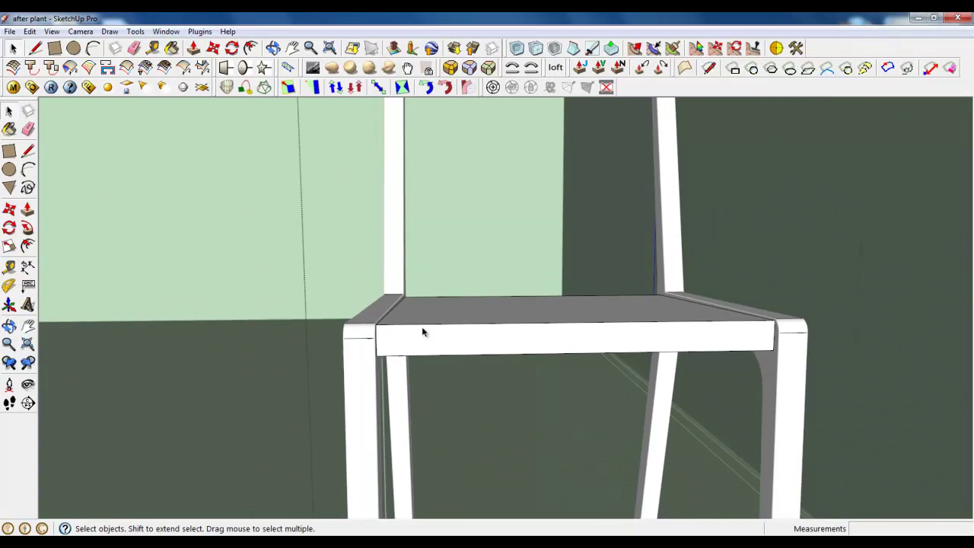
pyautogui.moveTo(422, 327); pyautogui.dragTo(505, 328, button='middle')
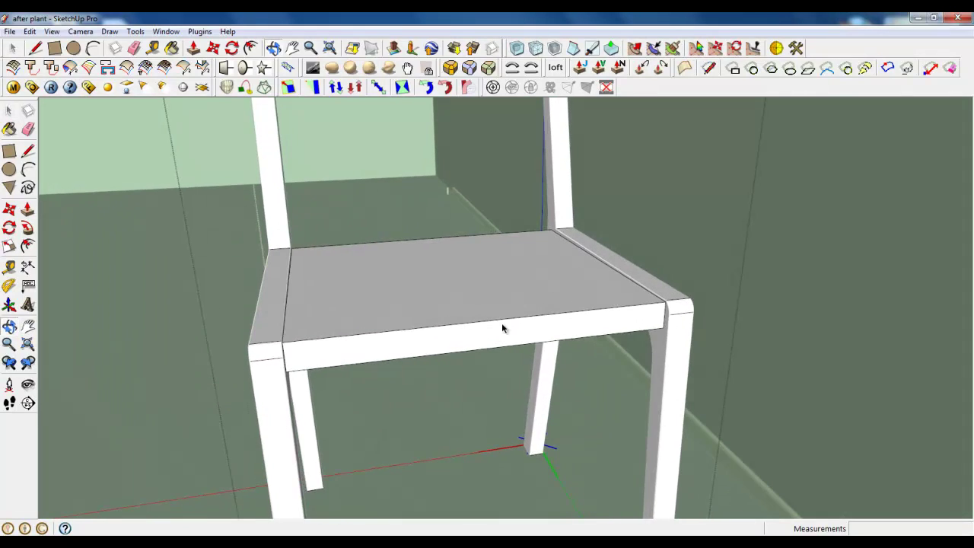
# Try to draw a rectangle through the seat from its front midpoint to its back midpoint
pyautogui.click(427, 323)
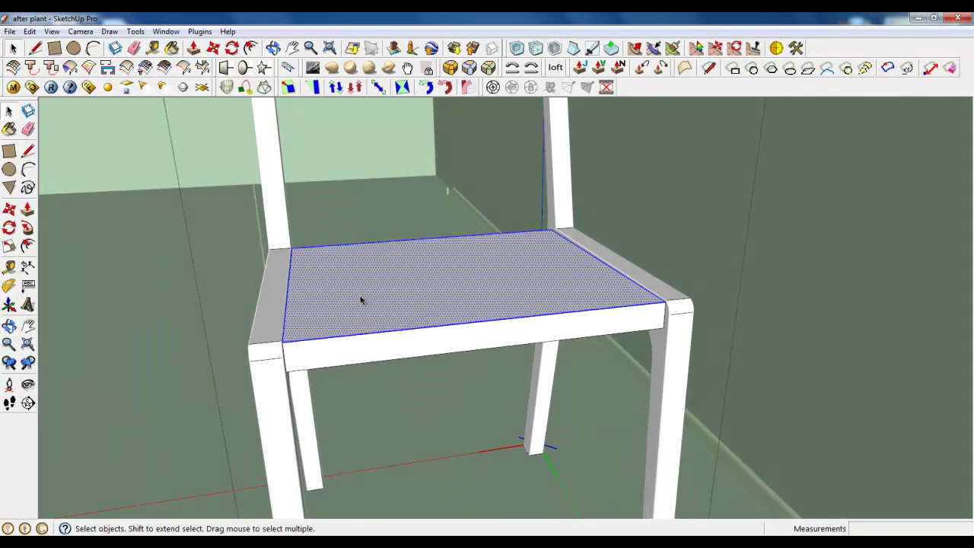
pyautogui.click(54, 48)
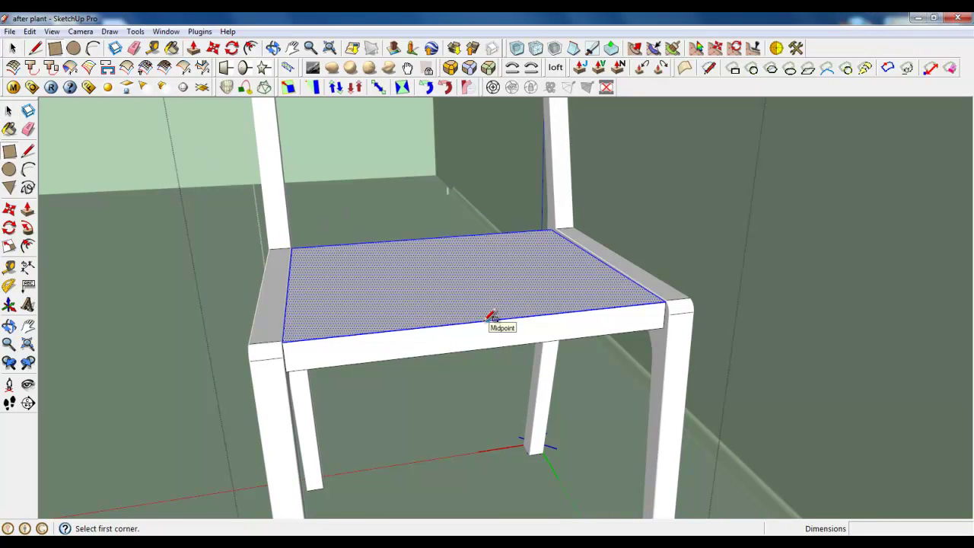
pyautogui.click(491, 316)
pyautogui.click(69, 49)
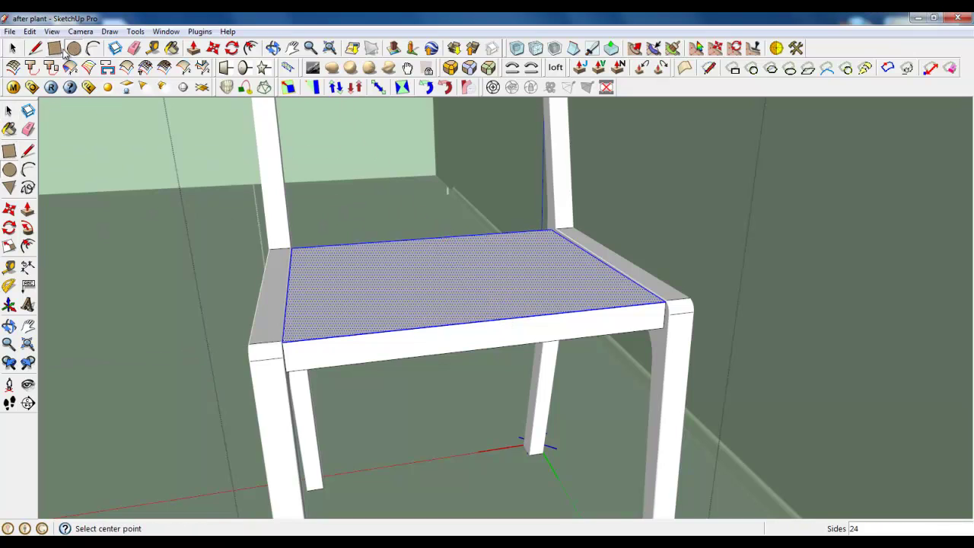
pyautogui.click(54, 49)
pyautogui.click(488, 345)
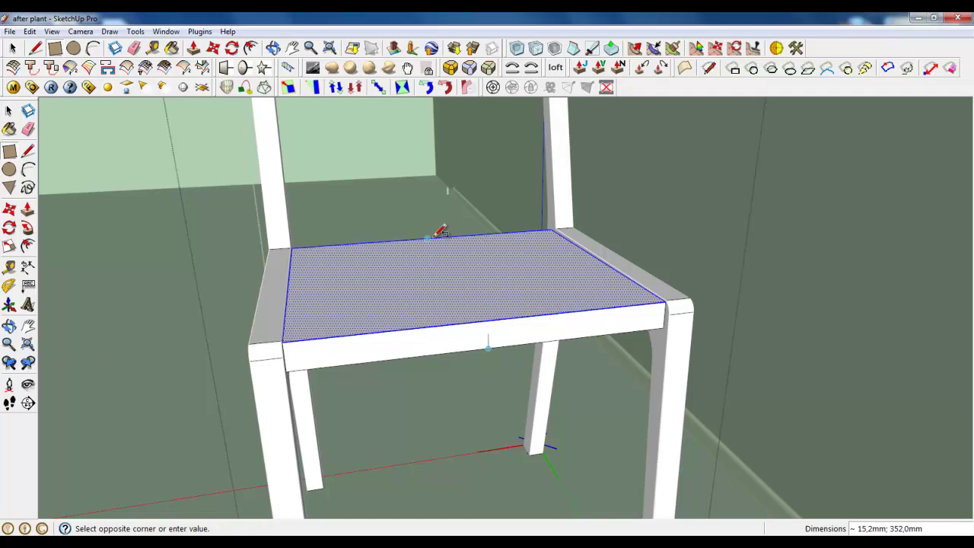
pyautogui.click(440, 232)
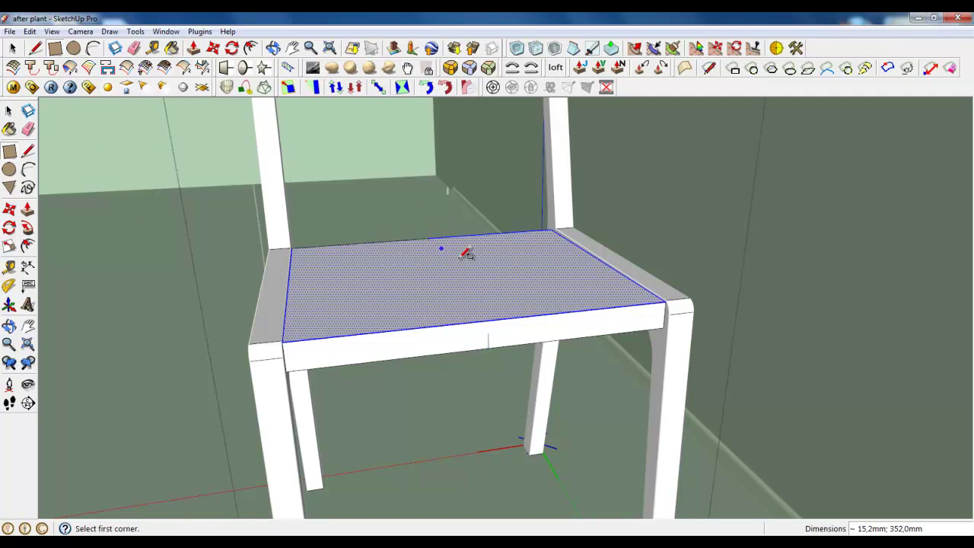
pyautogui.click(492, 342)
pyautogui.click(441, 233)
# Switch the camera to parallel projection and show the chair in the standard top view
pyautogui.moveTo(587, 322); pyautogui.dragTo(615, 278, button='middle')
pyautogui.moveTo(511, 256); pyautogui.dragTo(350, 514, button='middle')
pyautogui.click(80, 32)
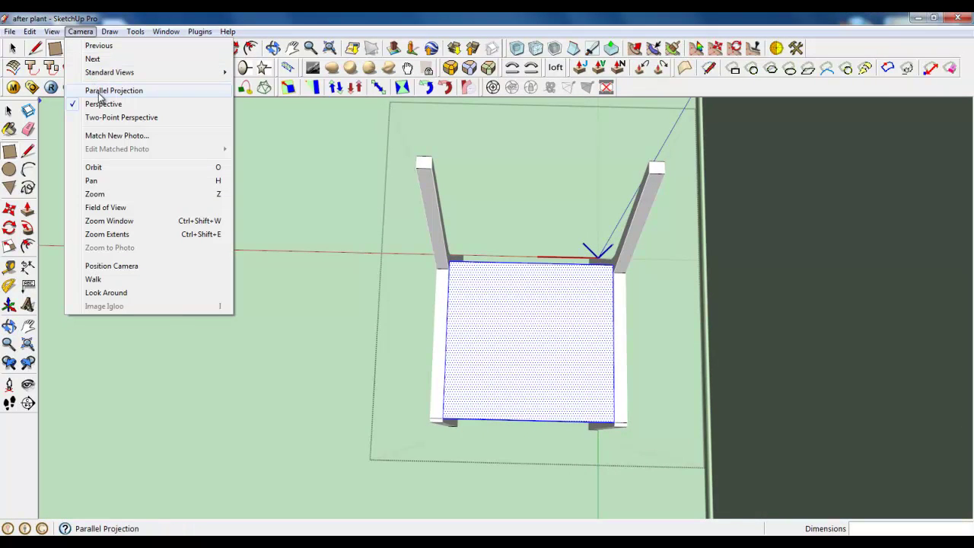
pyautogui.click(99, 92)
pyautogui.click(80, 32)
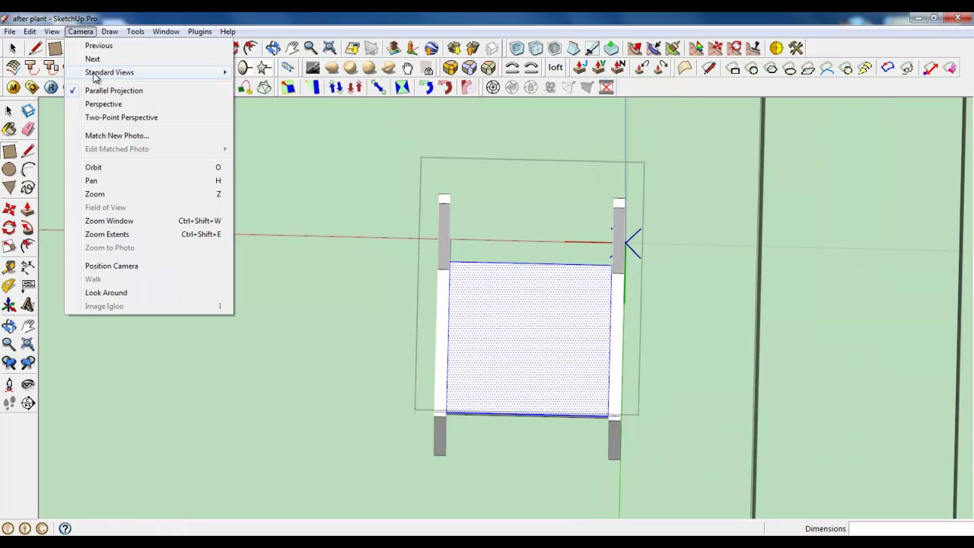
pyautogui.moveTo(114, 72)
pyautogui.click(259, 72)
pyautogui.scroll(2, 487, 237)
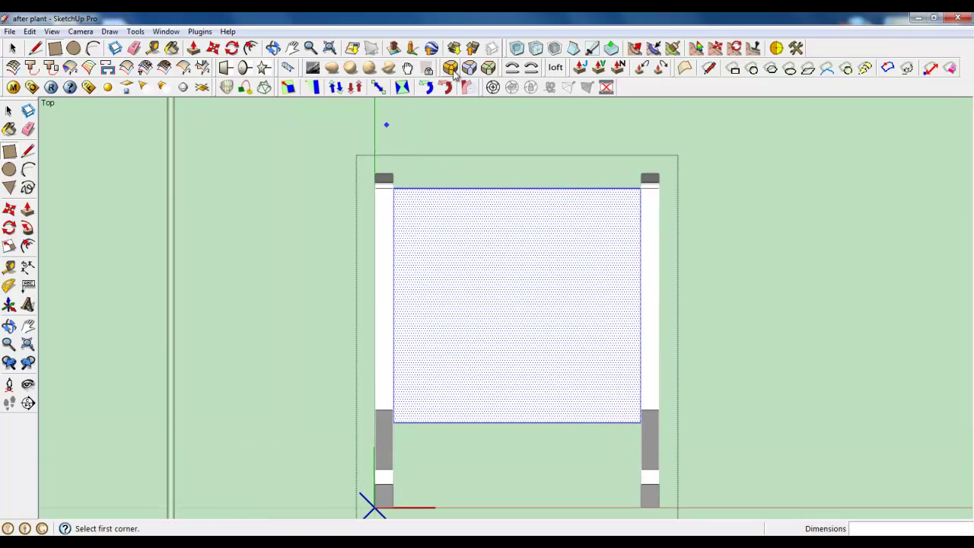
# Slice the seat from front to back with three cut lines, one near the middle and one through each half
pyautogui.click(593, 48)
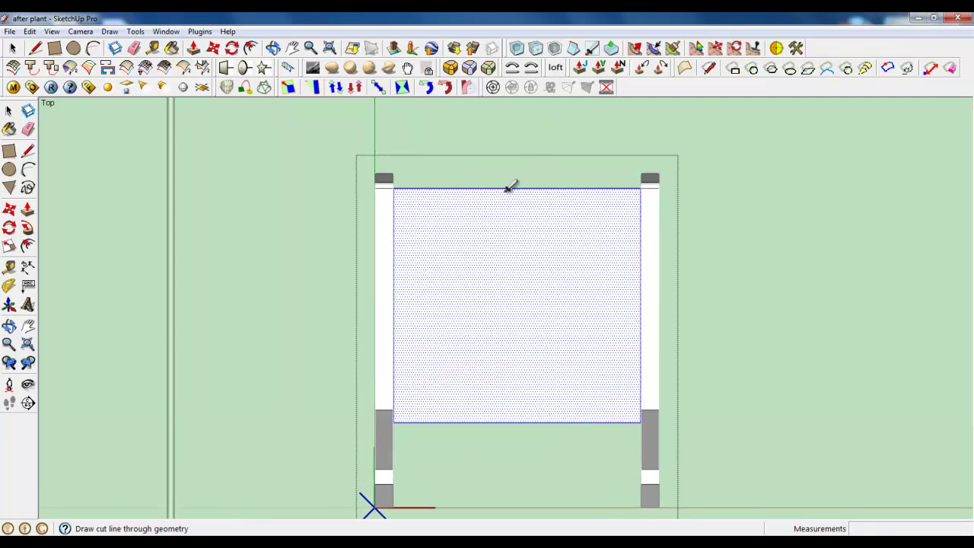
pyautogui.click(511, 185)
pyautogui.click(510, 491)
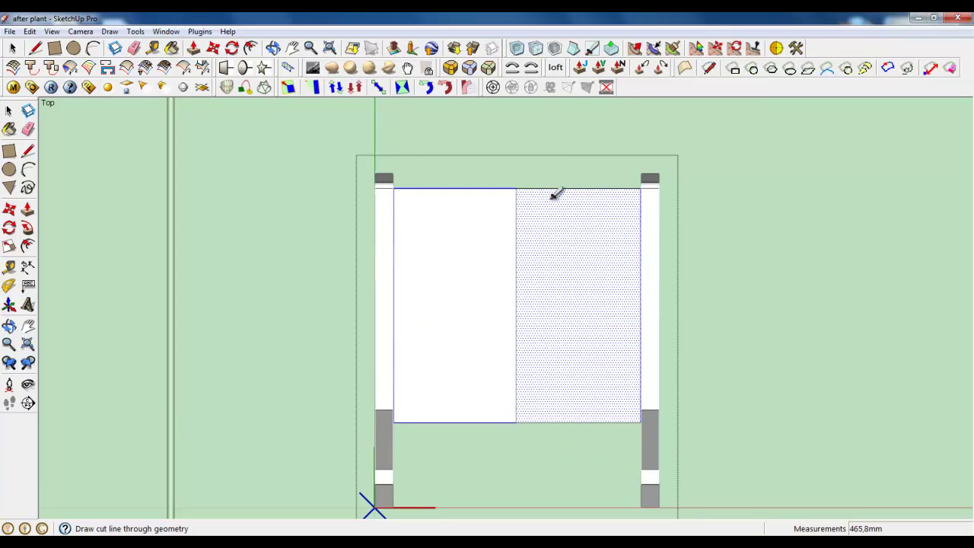
pyautogui.click(579, 158)
pyautogui.click(577, 478)
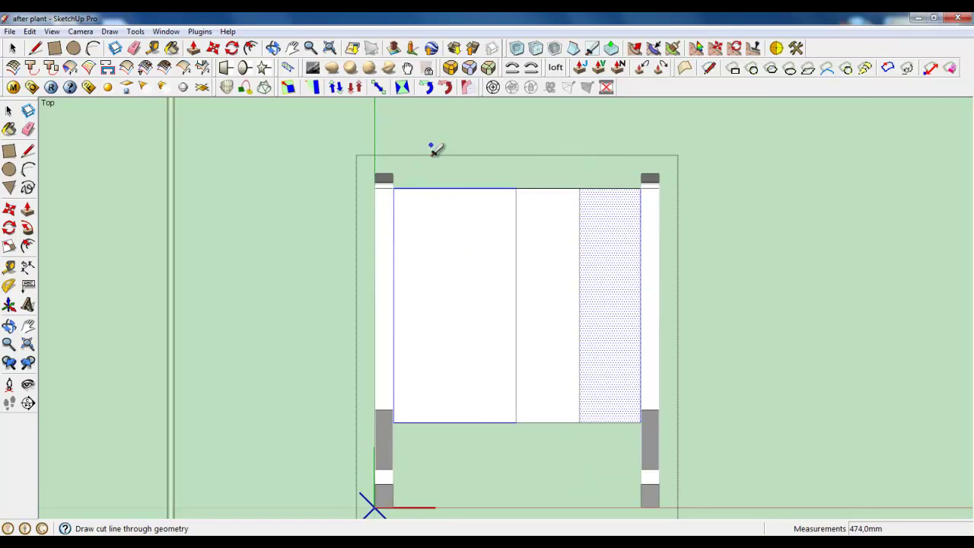
pyautogui.click(448, 157)
pyautogui.click(446, 488)
# Slice the seat crosswise with four cut lines parallel to the red axis
pyautogui.click(315, 213)
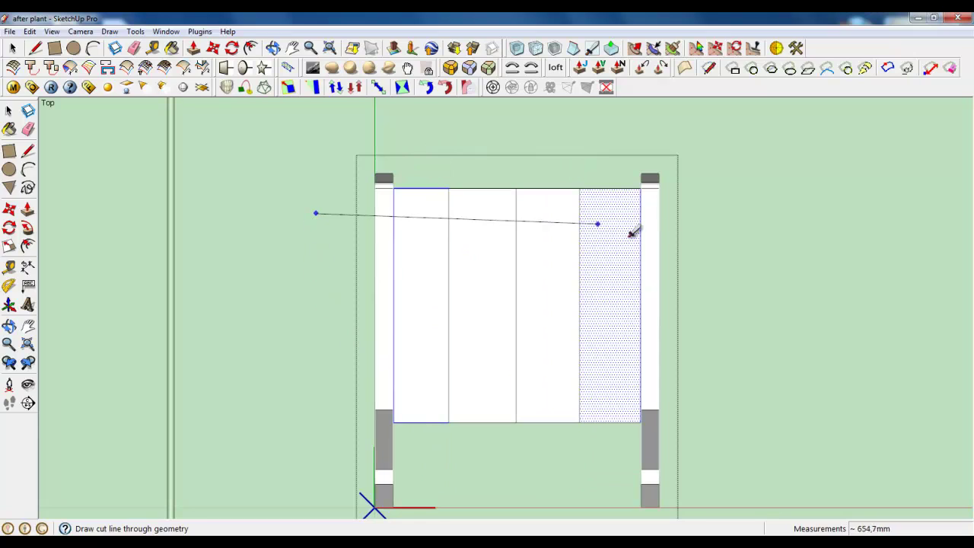
pyautogui.click(694, 215)
pyautogui.click(749, 269)
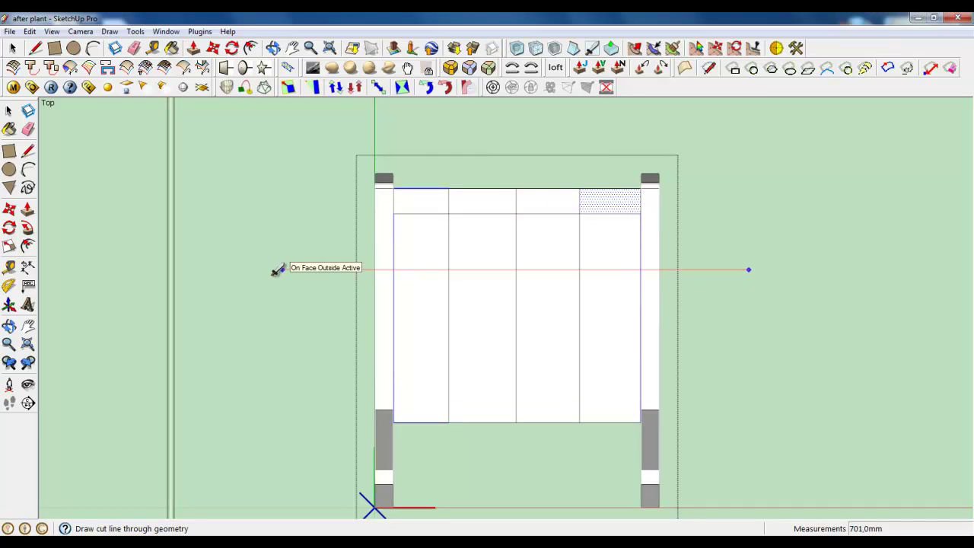
pyautogui.click(277, 268)
pyautogui.click(294, 336)
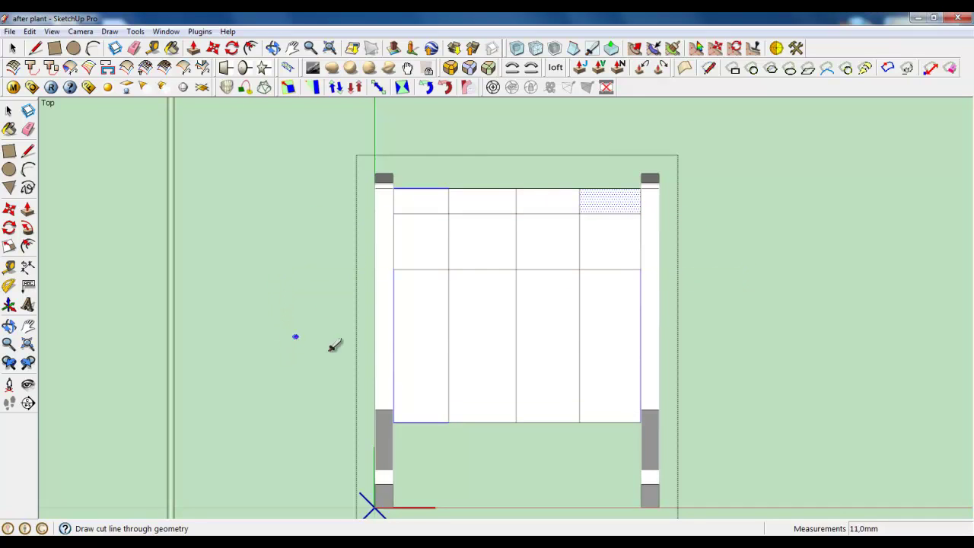
pyautogui.click(727, 335)
pyautogui.click(729, 386)
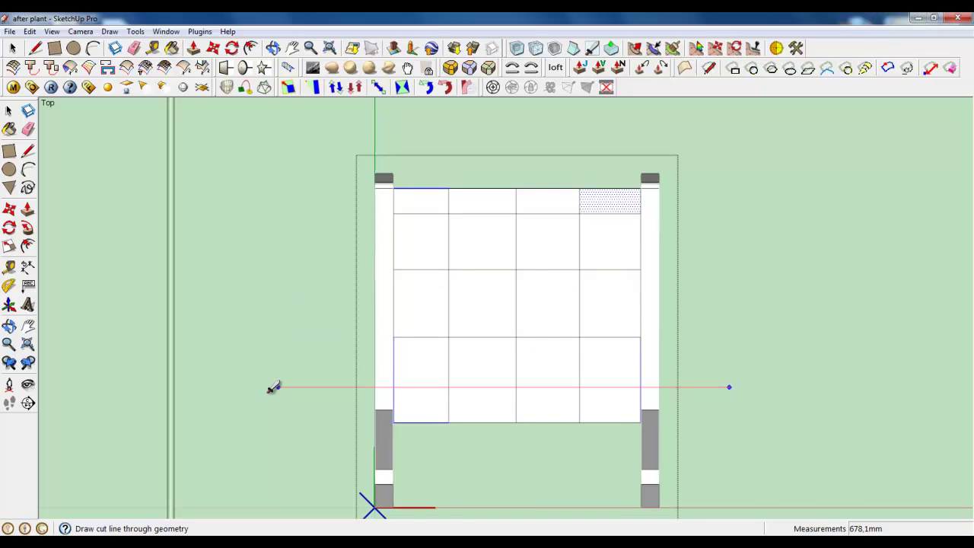
pyautogui.click(275, 390)
# Switch the camera back to perspective projection with the sliced seat in view
pyautogui.moveTo(498, 366); pyautogui.dragTo(258, 145, button='middle')
pyautogui.click(52, 31)
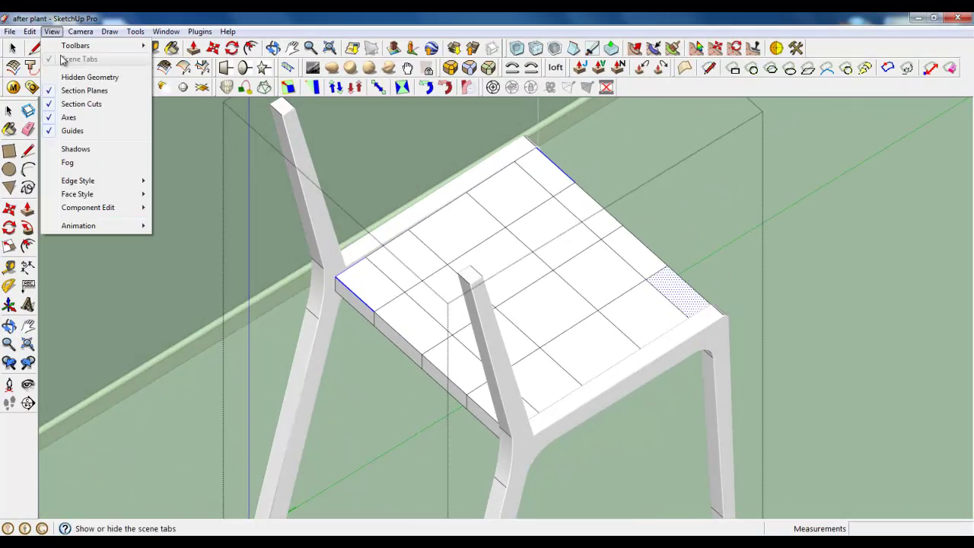
pyautogui.moveTo(80, 31)
pyautogui.click(92, 103)
pyautogui.moveTo(485, 321)
pyautogui.mouseDown(button='middle')
pyautogui.moveTo(201, 231)
pyautogui.moveTo(490, 322)
pyautogui.mouseUp(button='middle')
pyautogui.scroll(5, 286, 206)
# Select the entire sliced seat, then subdivide and smooth it with 2 iterations
pyautogui.click(12, 47)
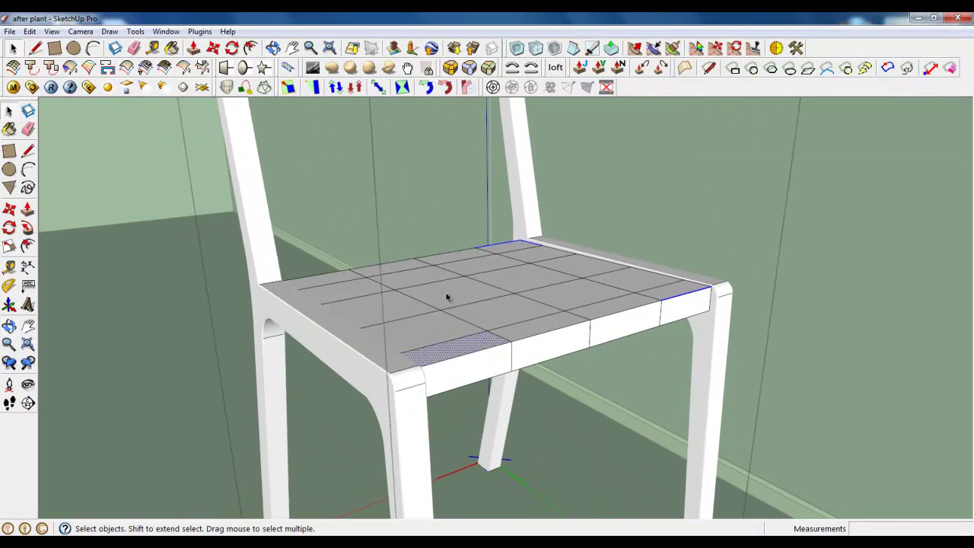
pyautogui.tripleClick(500, 330)
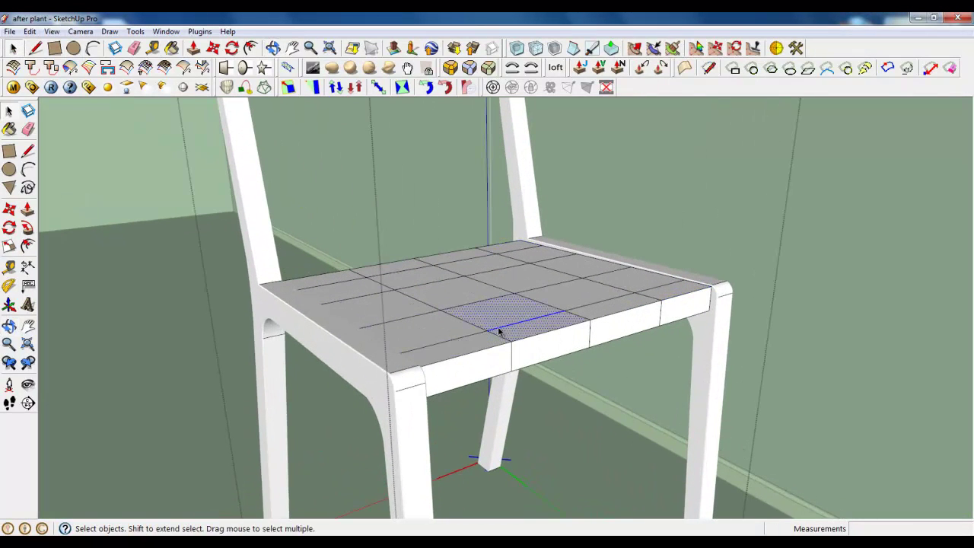
pyautogui.click(536, 48)
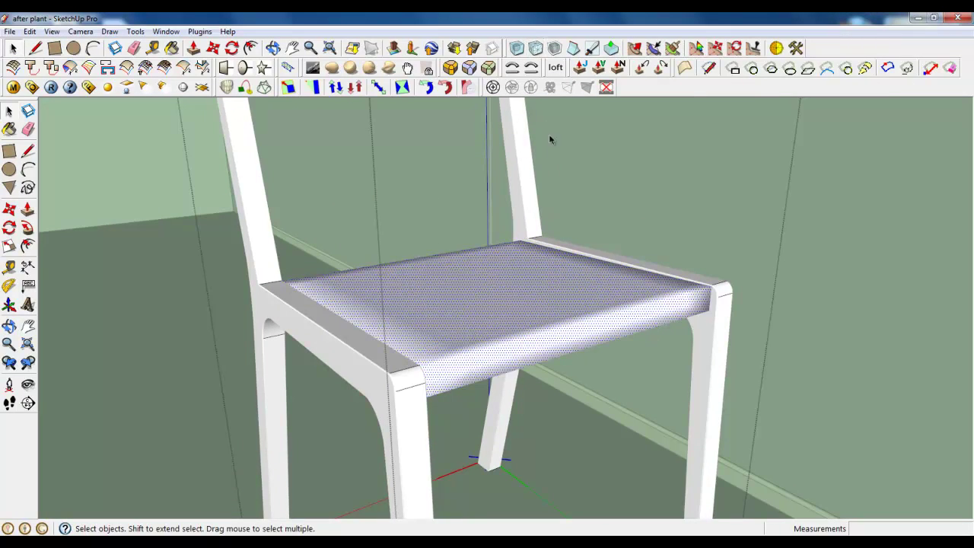
pyautogui.click(520, 50)
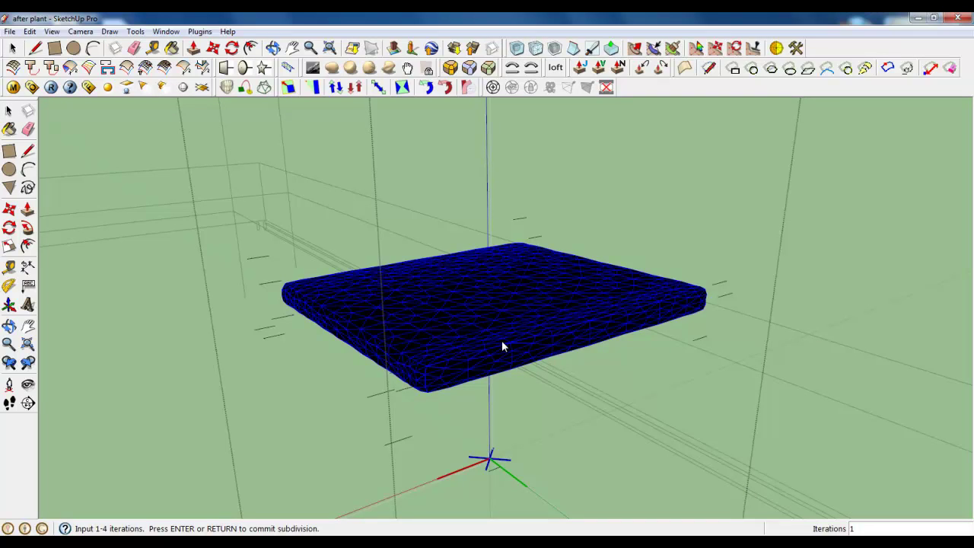
pyautogui.press('Return')
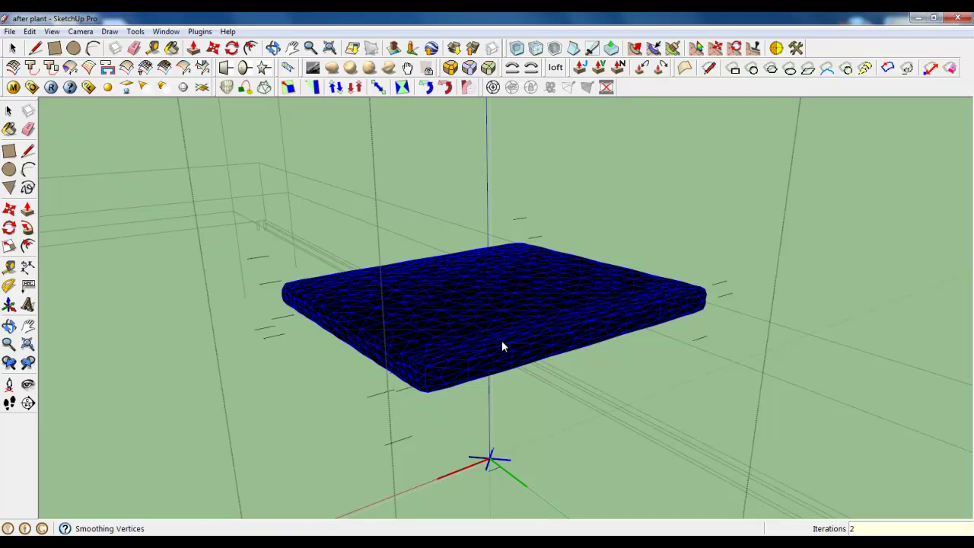
pyautogui.press('Return')
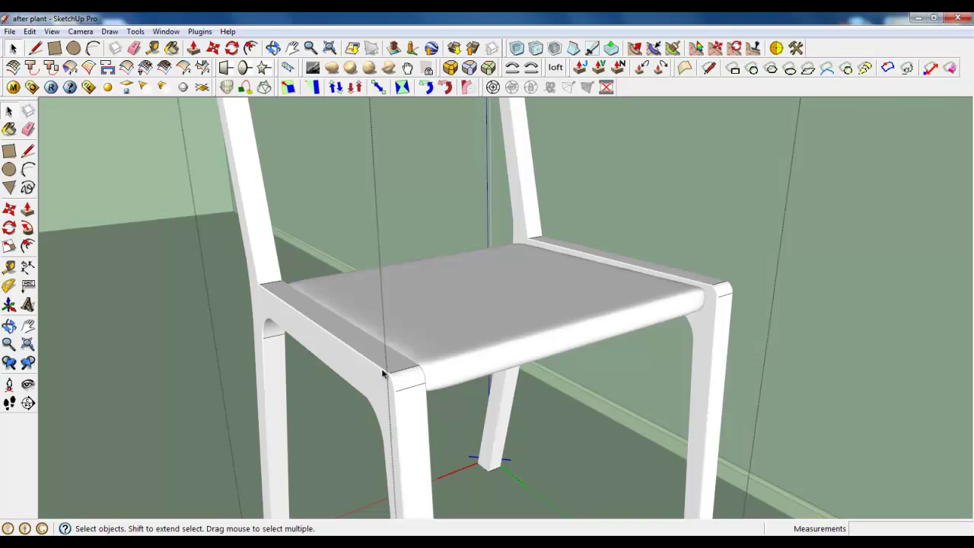
# Draw the backrest profile's upper edge, about 18 mm long, across the inner face near the top of one back post
pyautogui.moveTo(385, 375); pyautogui.dragTo(408, 368, button='middle')
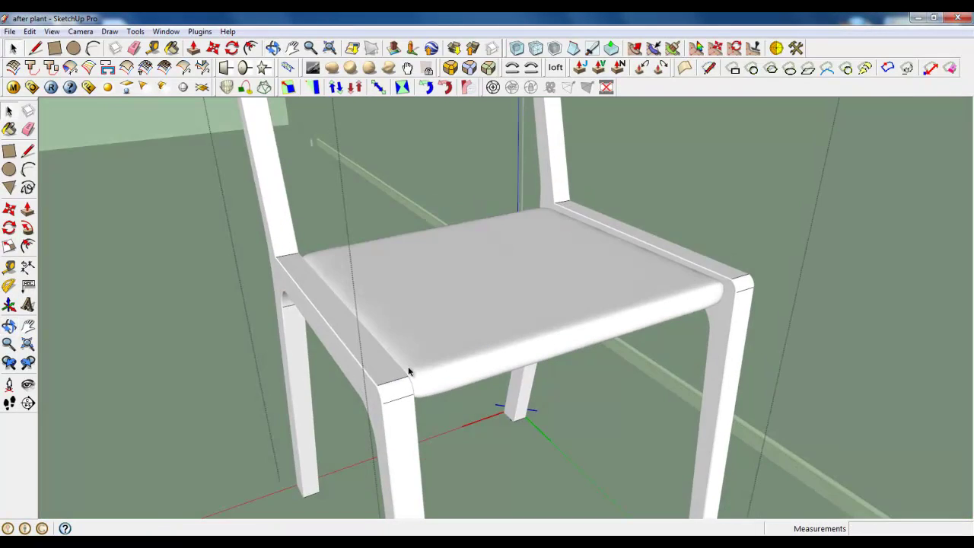
pyautogui.scroll(-3, 408, 366)
pyautogui.scroll(-1, 510, 291)
pyautogui.scroll(2, 492, 147)
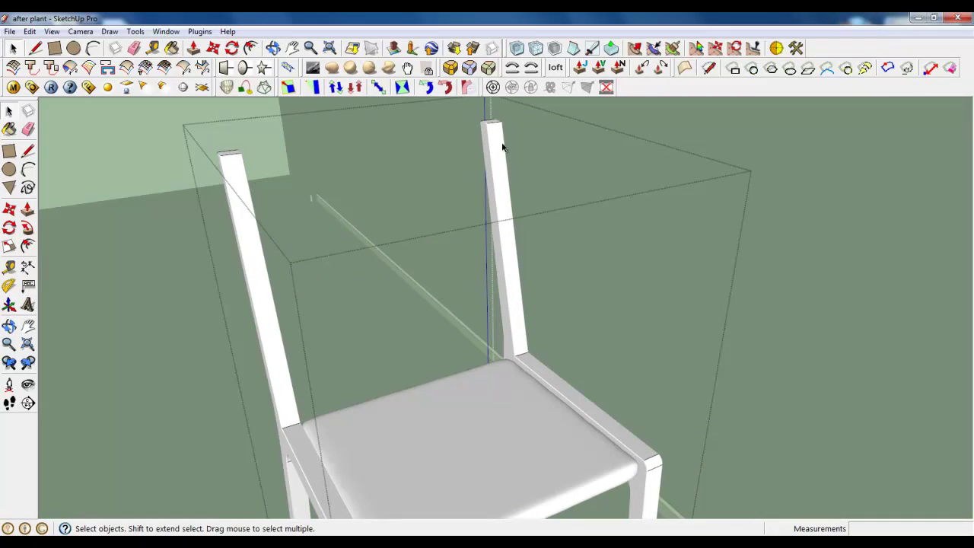
pyautogui.moveTo(503, 147); pyautogui.dragTo(558, 156, button='middle')
pyautogui.click(54, 49)
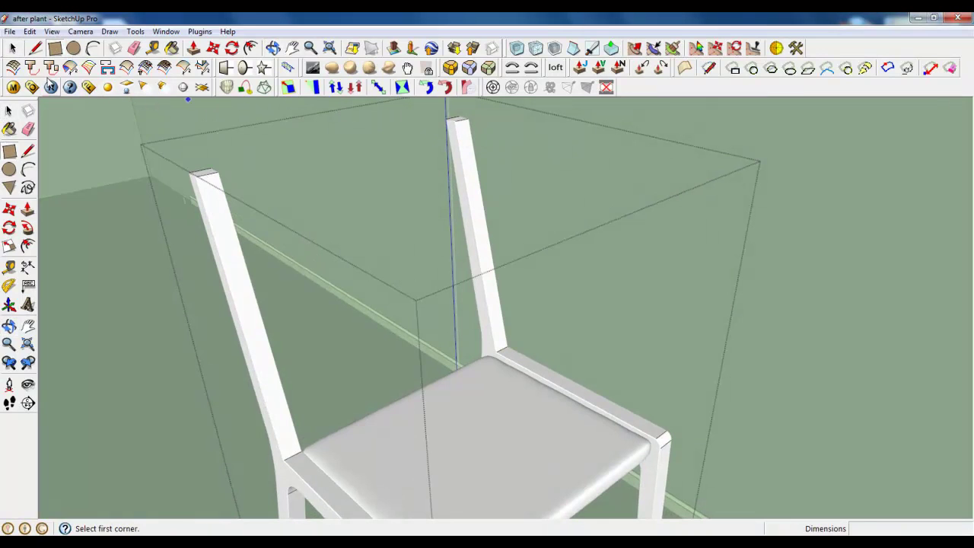
pyautogui.click(35, 49)
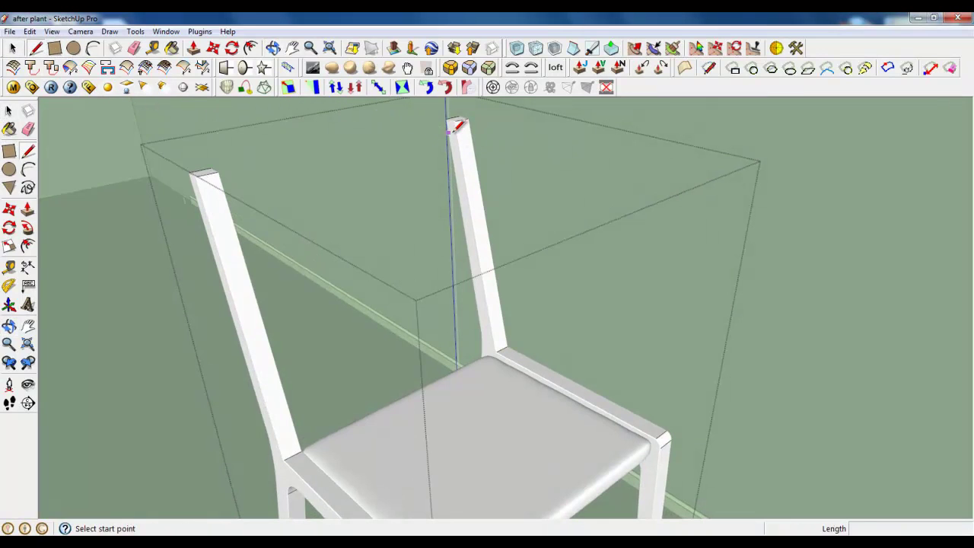
pyautogui.scroll(5, 455, 128)
pyautogui.scroll(-2, 434, 156)
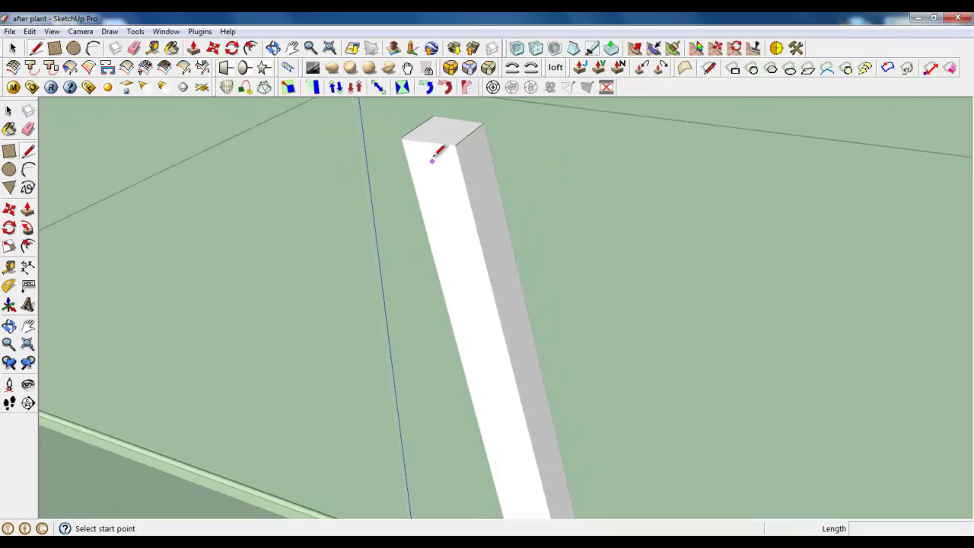
pyautogui.scroll(2, 418, 159)
pyautogui.click(391, 157)
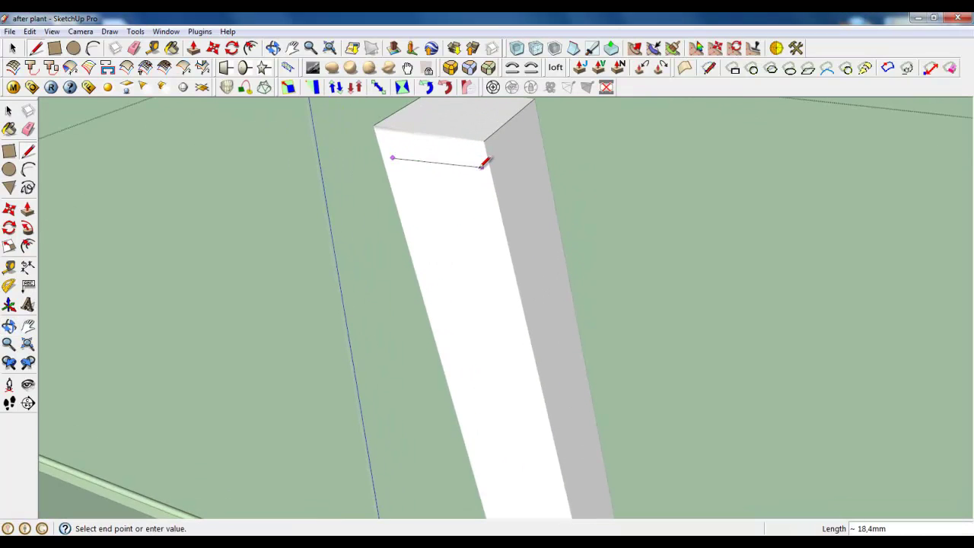
pyautogui.scroll(-1, 472, 163)
# Close the narrow backrest profile on the post's inner face with two sides about 330 mm long and a short lower edge
pyautogui.scroll(-3, 459, 141)
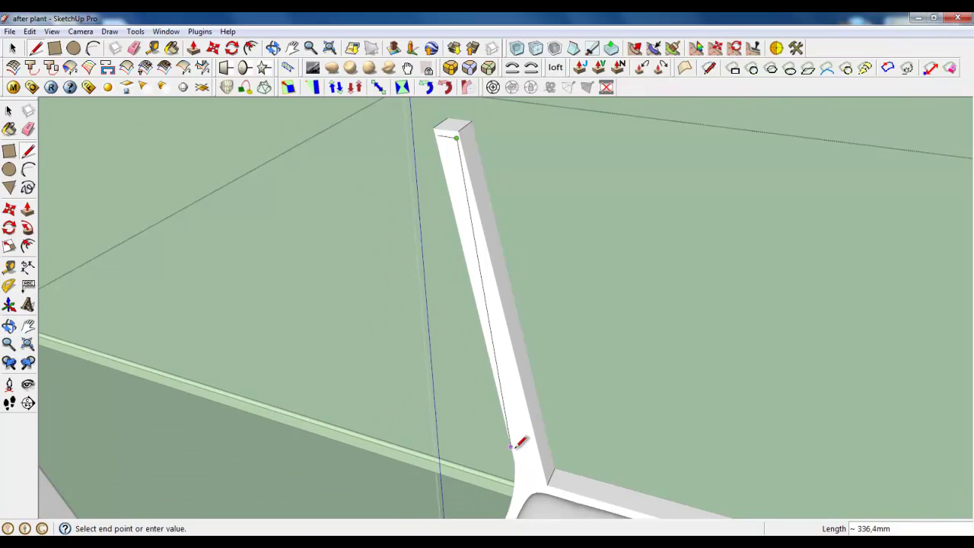
pyautogui.scroll(3, 548, 414)
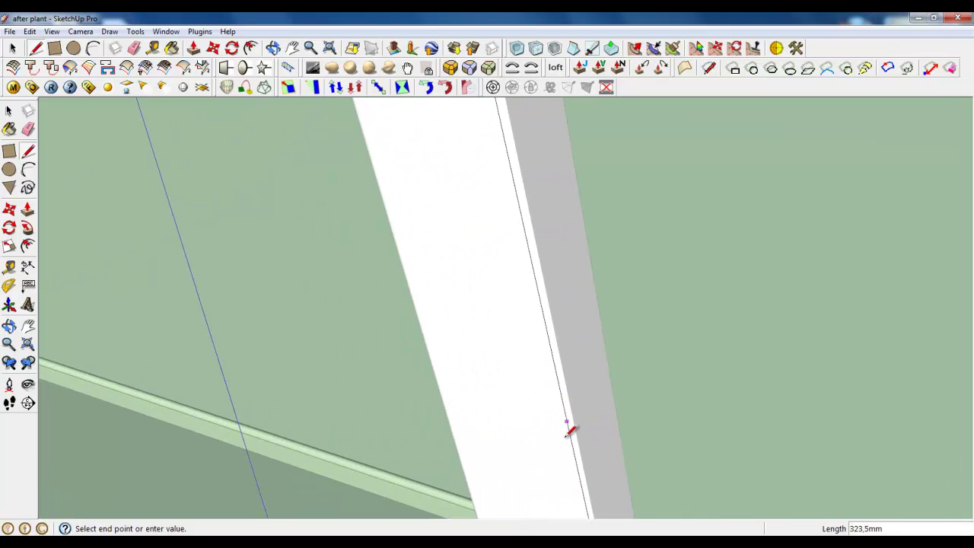
pyautogui.click(571, 461)
pyautogui.scroll(-3, 563, 442)
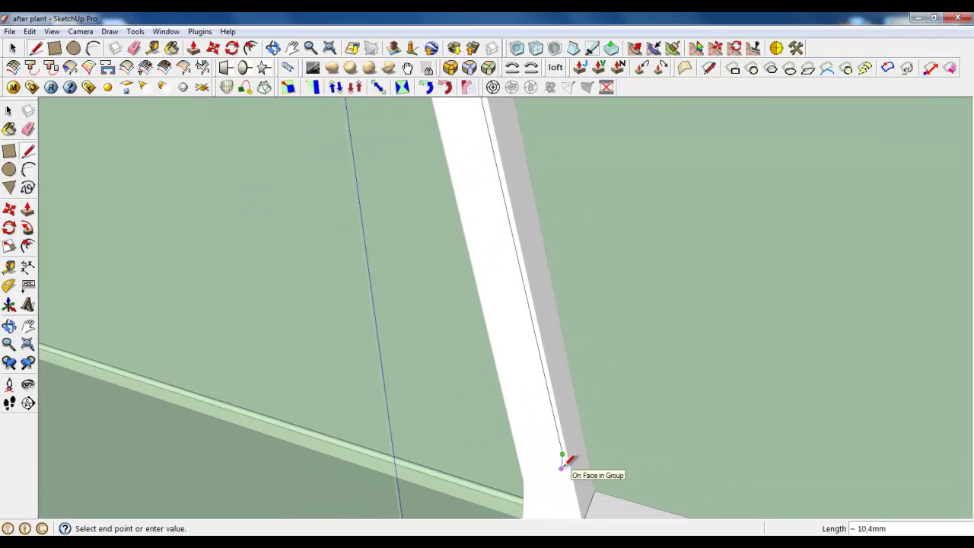
pyautogui.scroll(-3, 525, 381)
pyautogui.scroll(4, 530, 405)
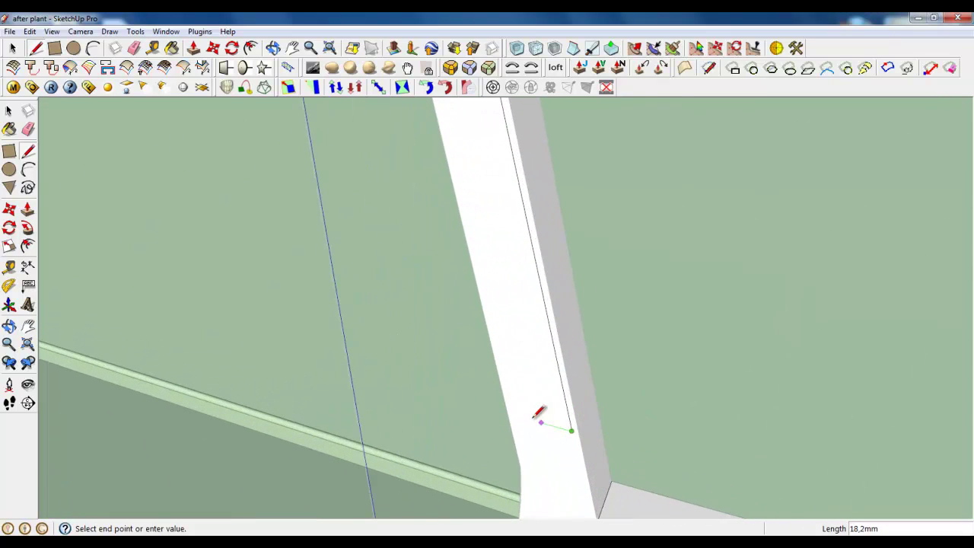
pyautogui.click(514, 414)
pyautogui.scroll(-3, 561, 488)
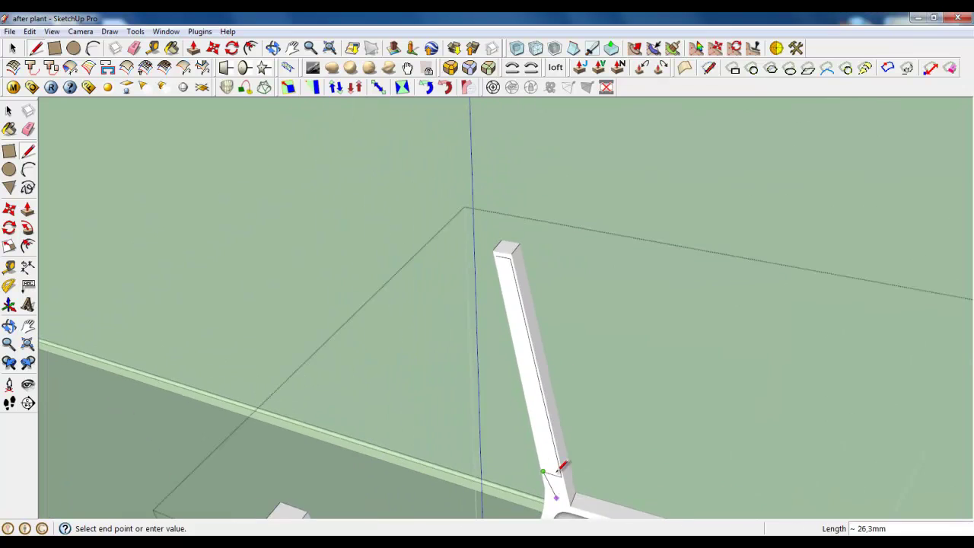
pyautogui.scroll(2, 502, 254)
pyautogui.click(493, 248)
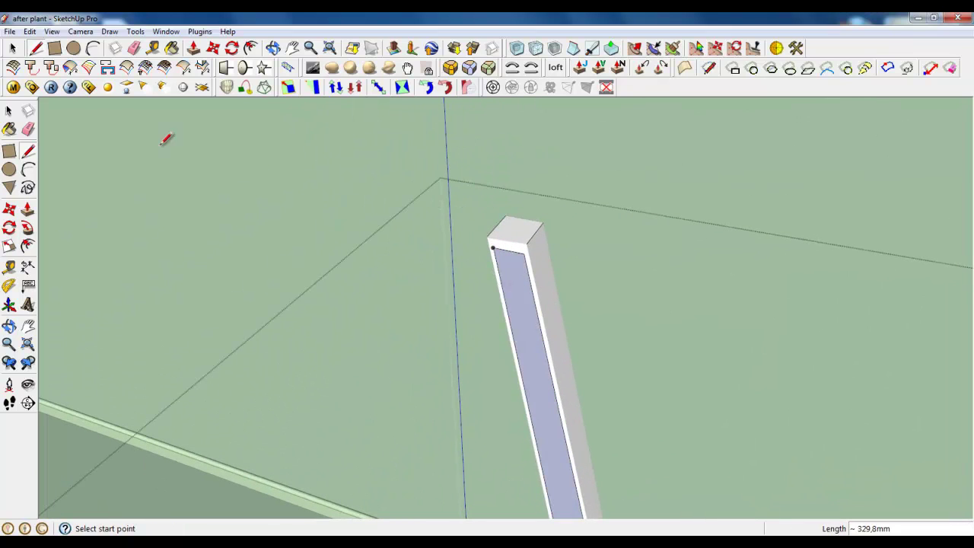
# Extrude the backrest profile about 375 mm to the inner face of the opposite back post
pyautogui.click(12, 49)
pyautogui.click(194, 48)
pyautogui.scroll(-3, 555, 152)
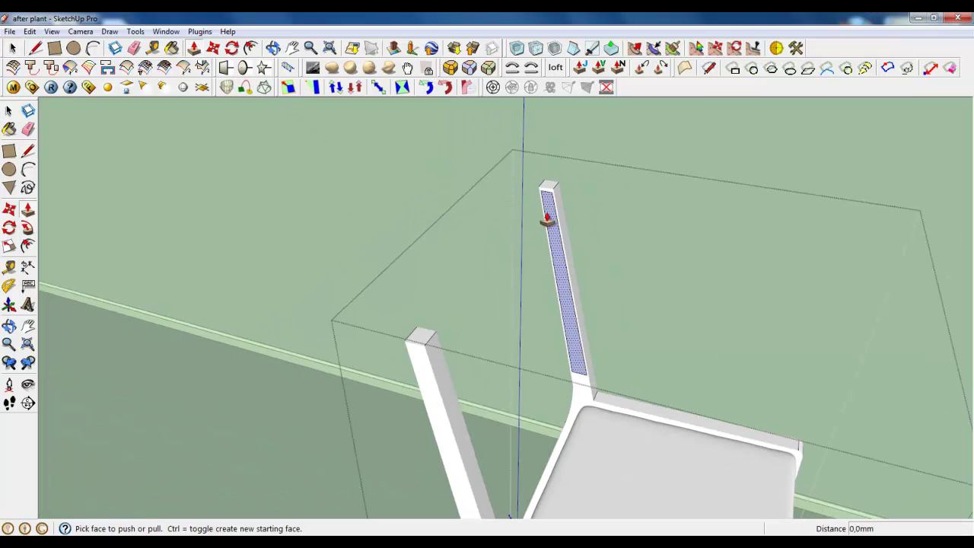
pyautogui.moveTo(546, 219); pyautogui.dragTo(516, 450)
pyautogui.moveTo(515, 450); pyautogui.dragTo(355, 361, button='middle')
pyautogui.scroll(5, 433, 289)
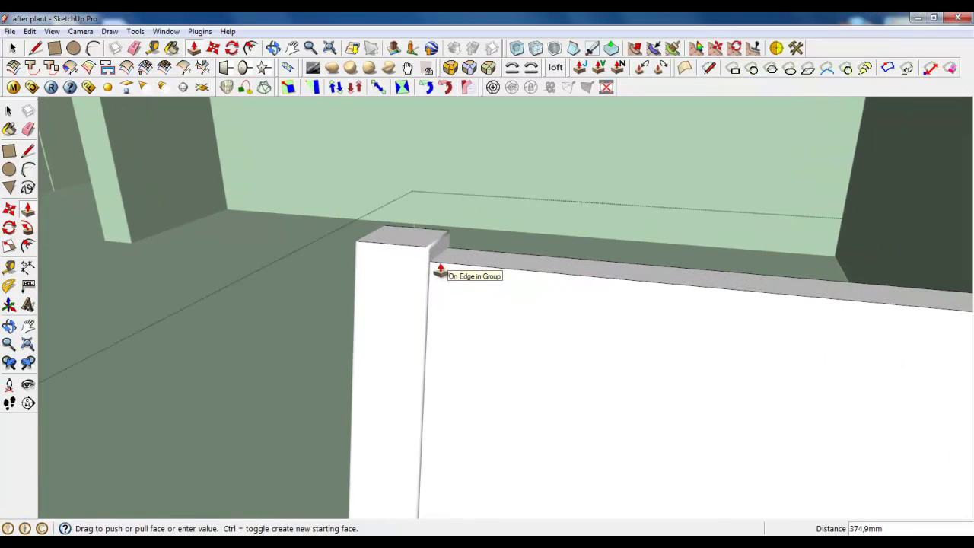
pyautogui.click(437, 254)
pyautogui.click(11, 48)
pyautogui.scroll(-3, 419, 189)
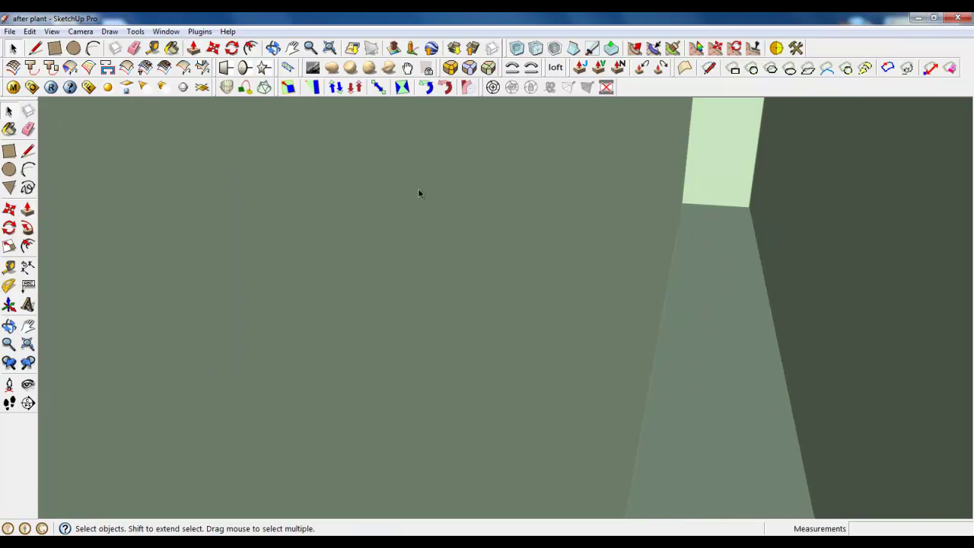
# Switch the camera to parallel projection and show the chair in the standard back view
pyautogui.moveTo(735, 308); pyautogui.dragTo(767, 303, button='middle')
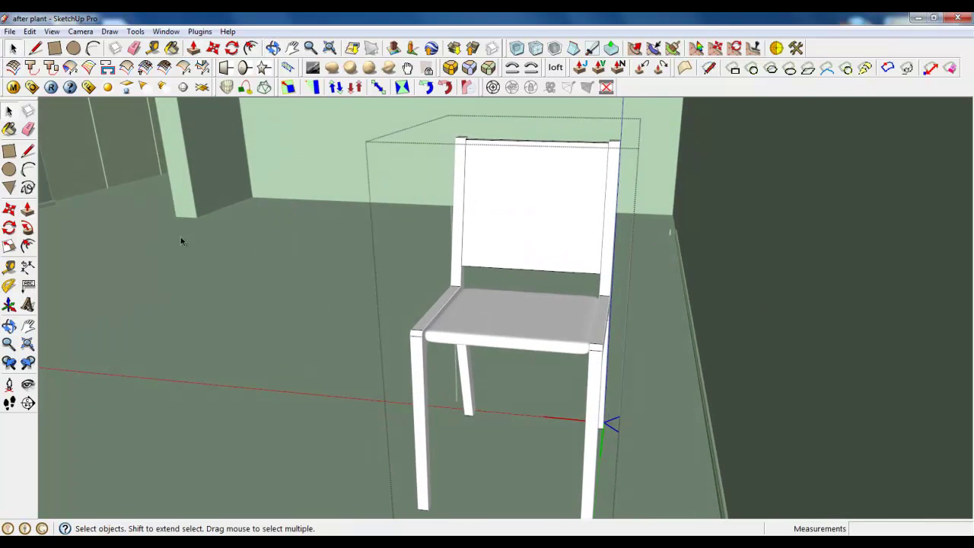
pyautogui.click(30, 389)
pyautogui.moveTo(515, 438); pyautogui.dragTo(457, 385)
pyautogui.moveTo(457, 385); pyautogui.dragTo(487, 329, button='middle')
pyautogui.scroll(-2, 548, 348)
pyautogui.scroll(4, 379, 337)
pyautogui.scroll(-1, 455, 376)
pyautogui.scroll(1, 568, 339)
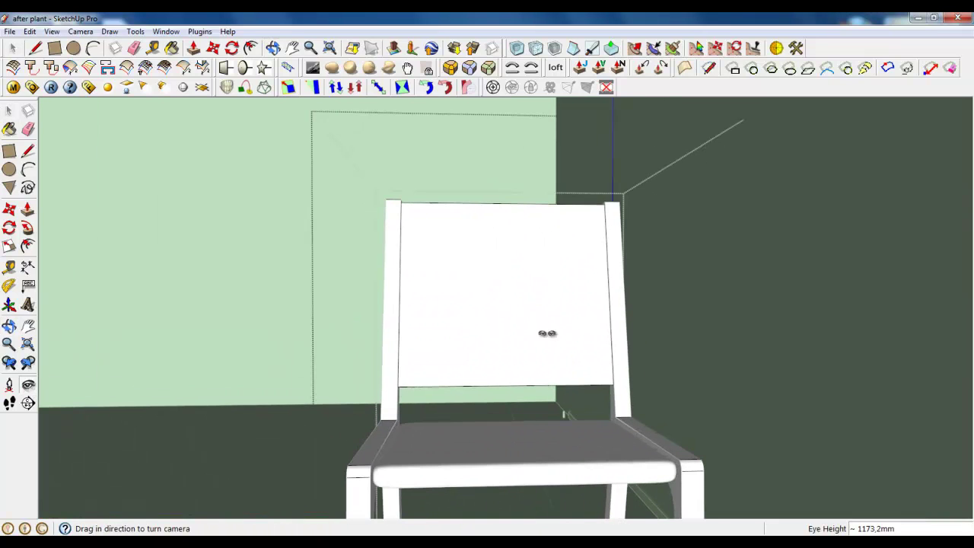
pyautogui.click(80, 31)
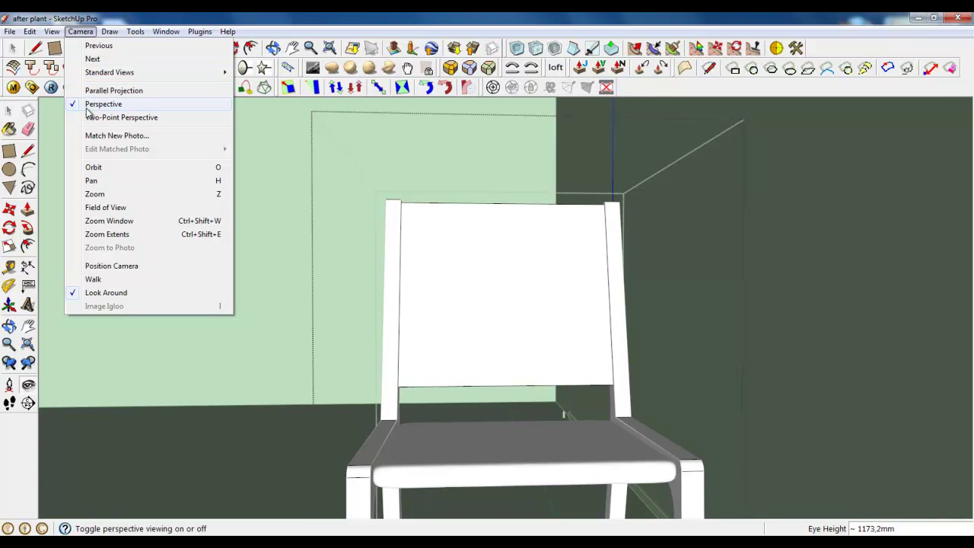
pyautogui.click(93, 95)
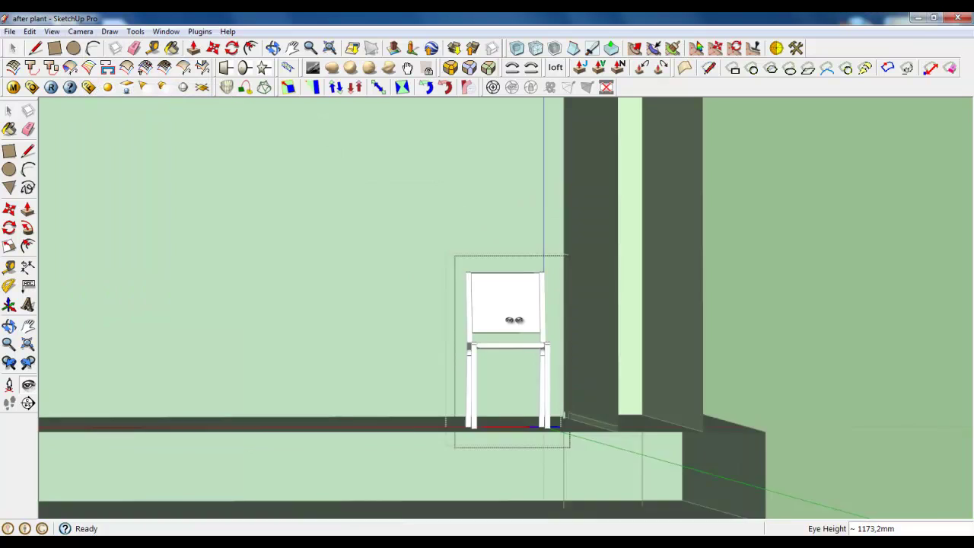
pyautogui.scroll(5, 520, 316)
pyautogui.moveTo(531, 287); pyautogui.dragTo(522, 294, button='middle')
# Slice the backrest panel from top to bottom with five vertical cut lines spread across its width
pyautogui.click(571, 50)
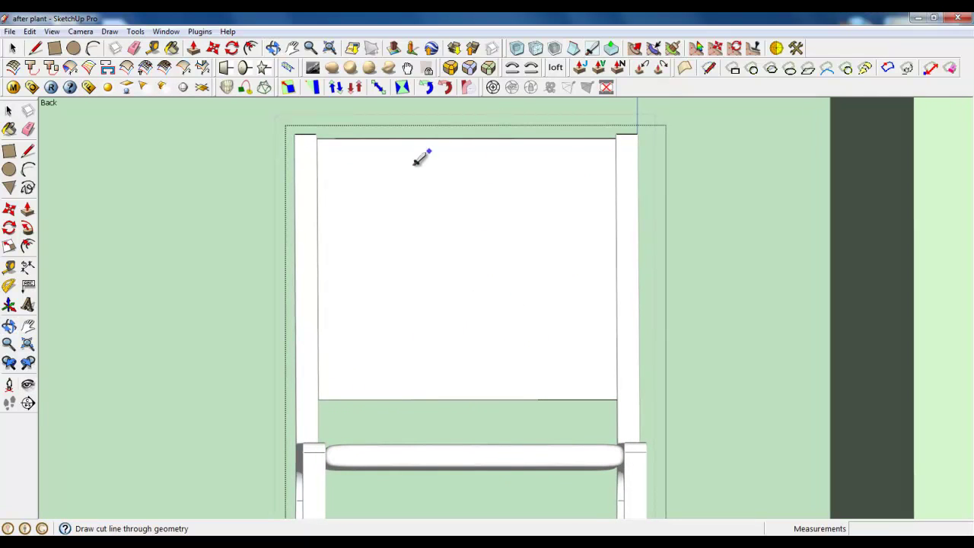
pyautogui.click(359, 119)
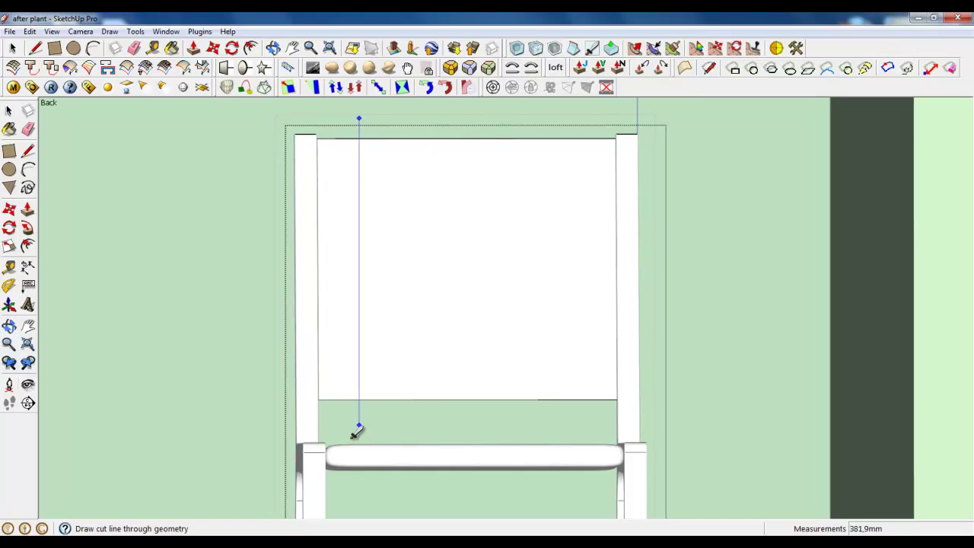
pyautogui.click(358, 425)
pyautogui.click(412, 122)
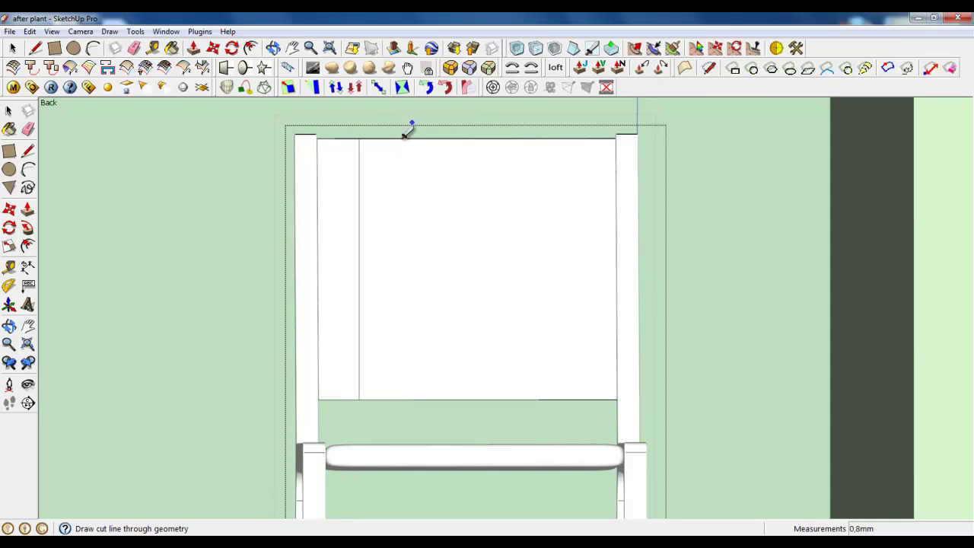
pyautogui.click(412, 428)
pyautogui.click(455, 120)
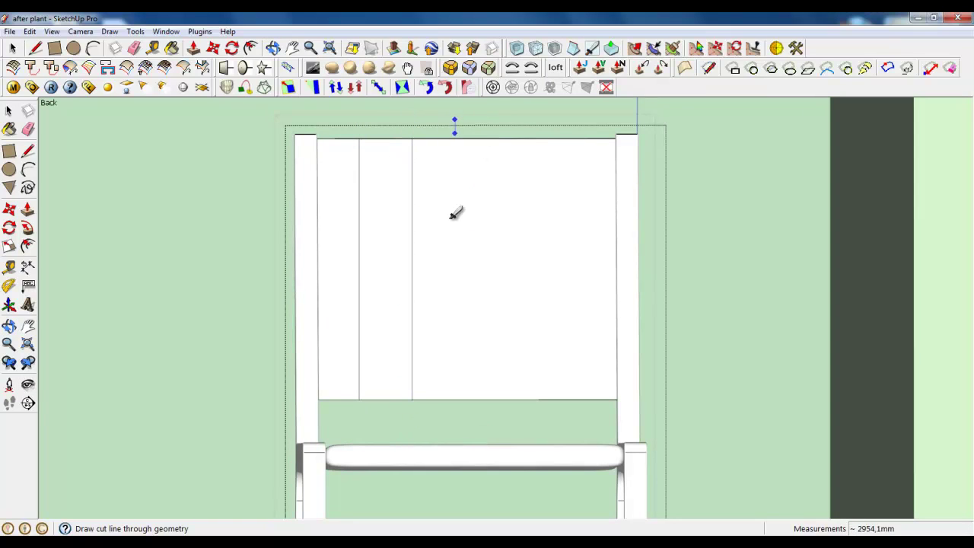
pyautogui.click(455, 421)
pyautogui.click(498, 121)
pyautogui.click(498, 421)
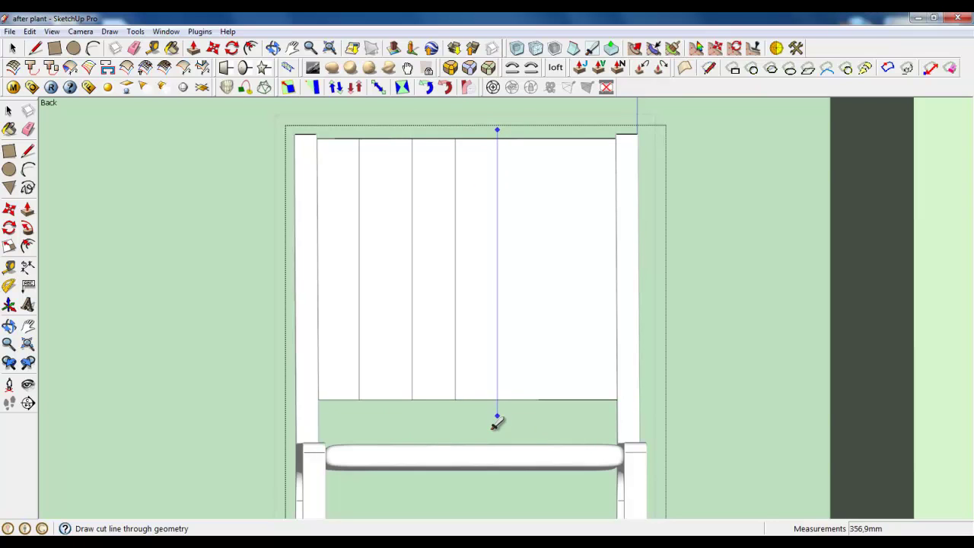
pyautogui.click(553, 120)
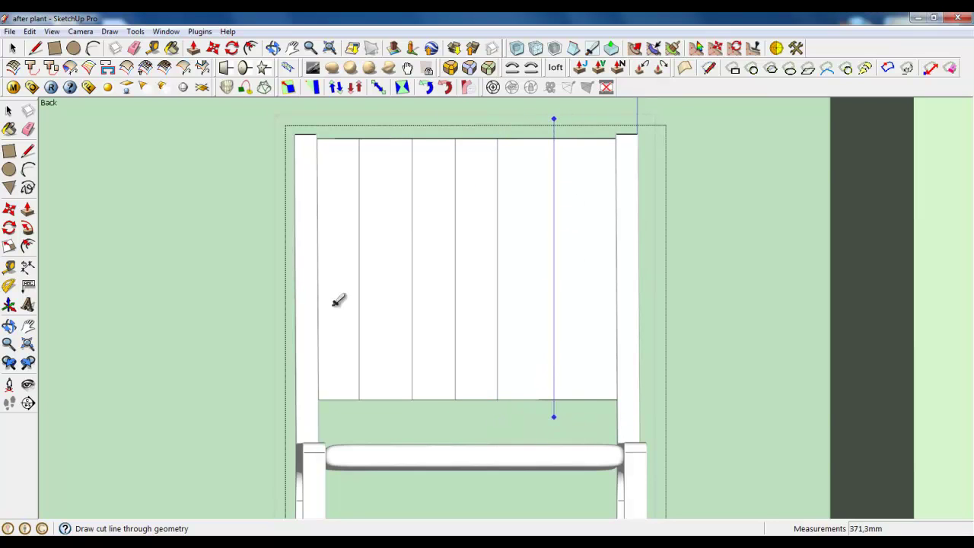
# Slice the backrest panel crosswise with three horizontal cut lines spread over its height
pyautogui.click(264, 197)
pyautogui.click(590, 208)
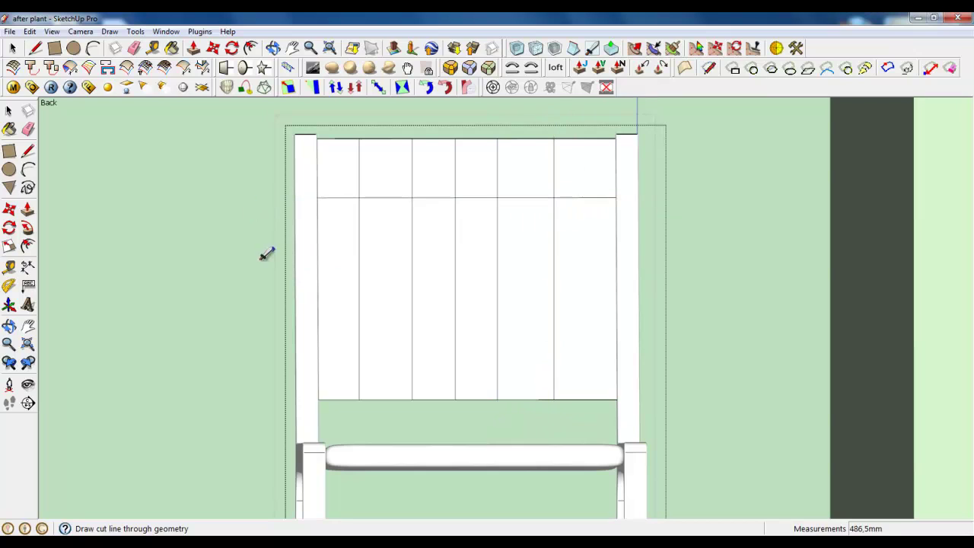
pyautogui.click(265, 244)
pyautogui.click(731, 245)
pyautogui.click(252, 317)
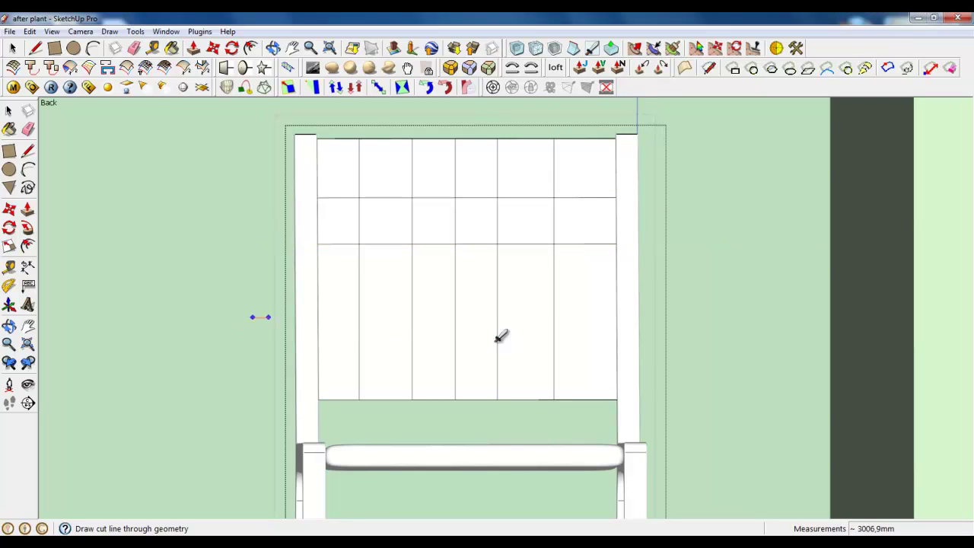
pyautogui.click(677, 327)
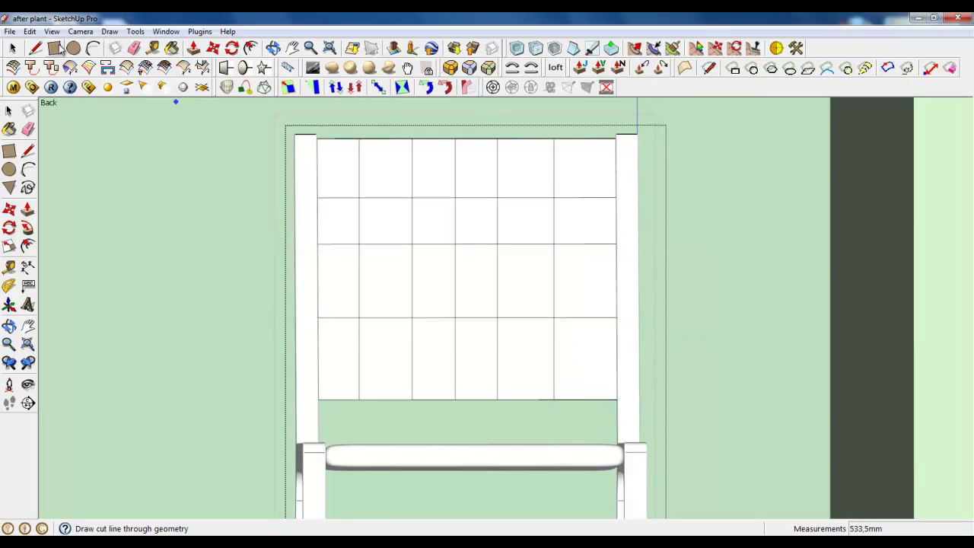
# Smooth all edges of the sliced backrest panel and apply Subdivide and Smooth to it with 2 iterations
pyautogui.press('space')
pyautogui.tripleClick(434, 310)
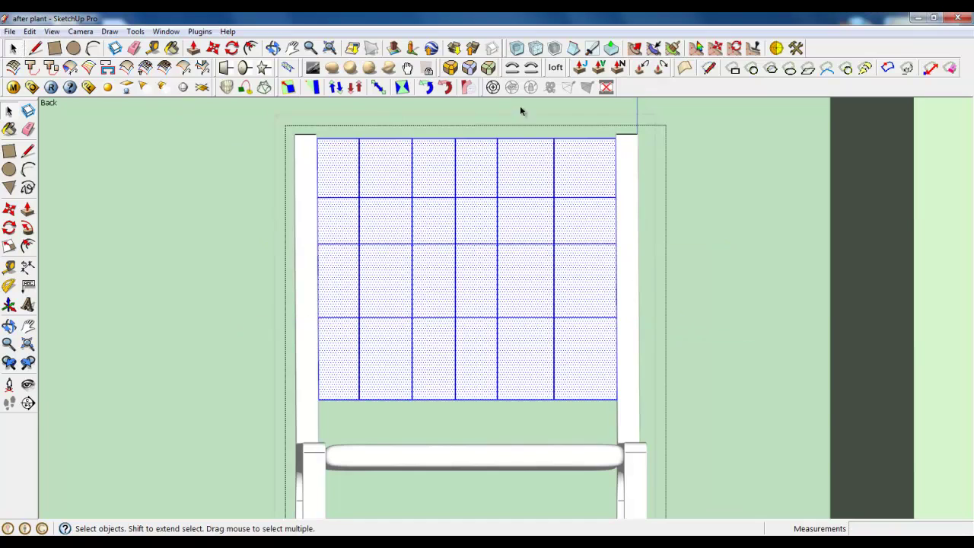
pyautogui.click(536, 47)
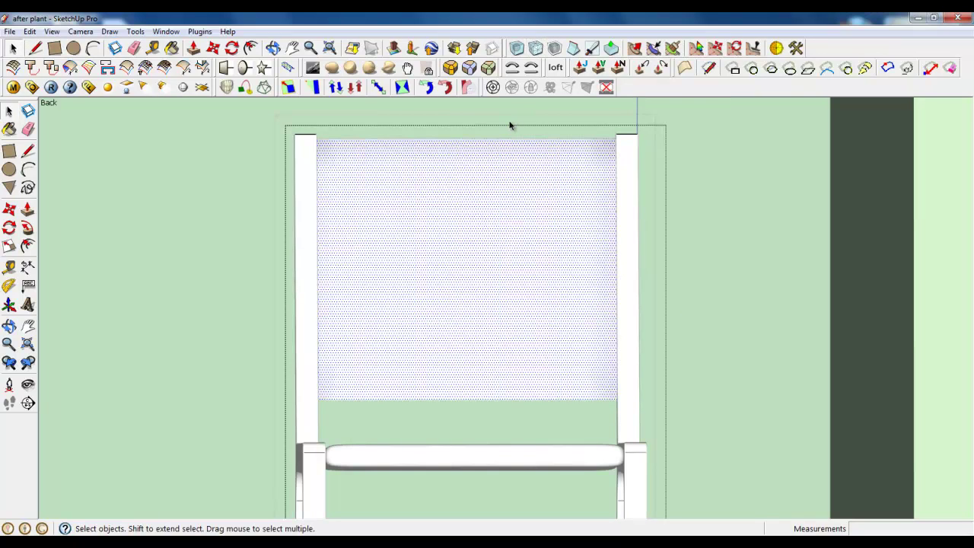
pyautogui.click(517, 47)
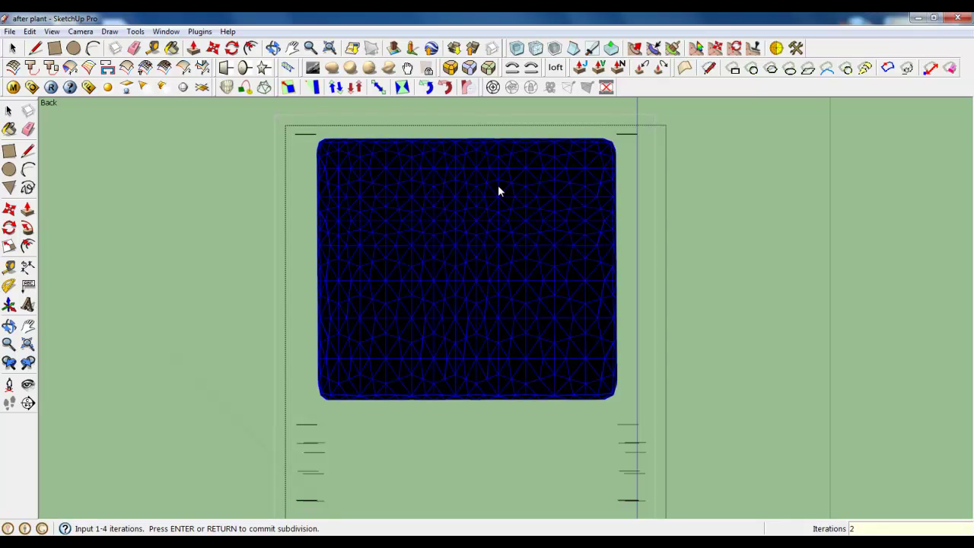
pyautogui.press('Return')
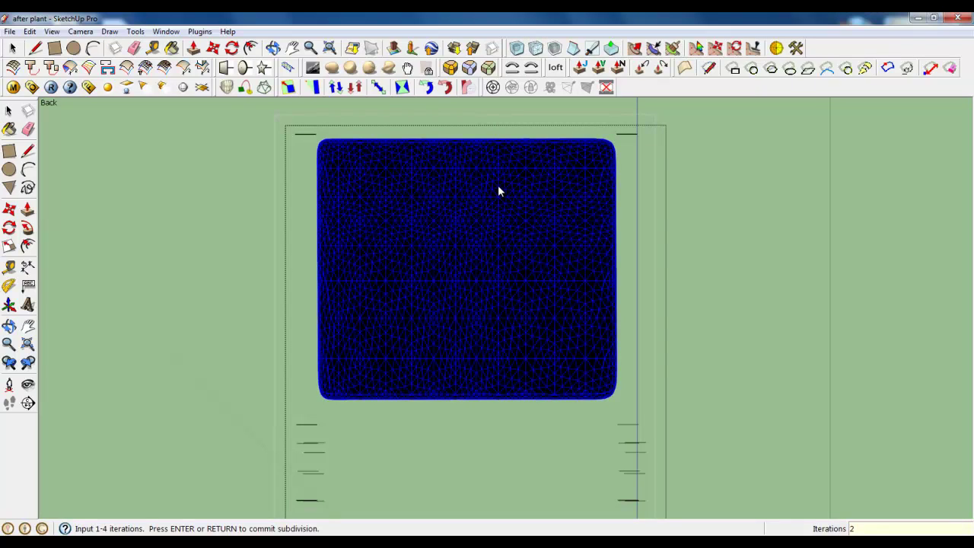
pyautogui.press('Return')
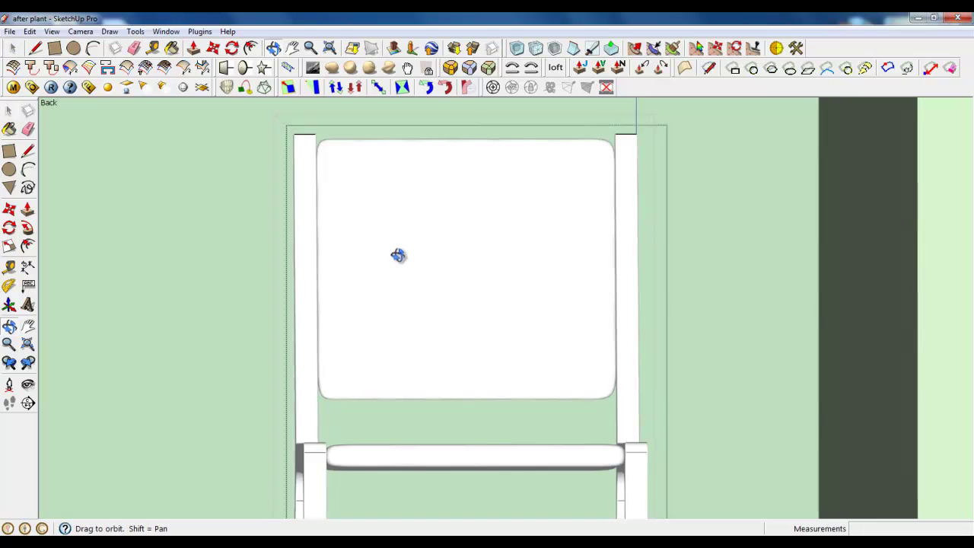
# Return the camera to perspective and close the chair component so the whole room is editable again
pyautogui.moveTo(398, 257); pyautogui.dragTo(627, 357)
pyautogui.press('space')
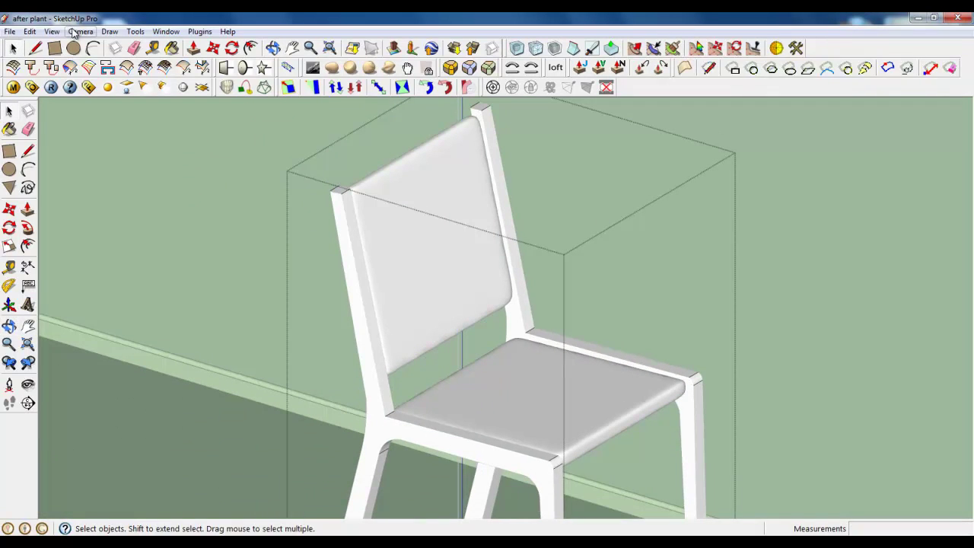
pyautogui.click(74, 33)
pyautogui.click(104, 102)
pyautogui.scroll(-2, 457, 210)
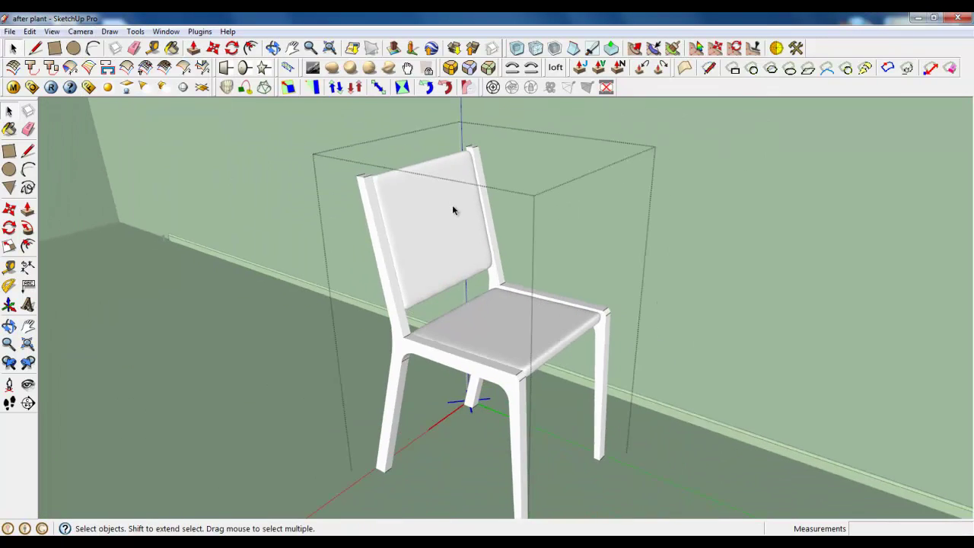
pyautogui.rightClick(346, 375)
pyautogui.click(365, 379)
# Outline a rectangular table footprint 1200 mm long on the floor beside the chair, using the Line tool
pyautogui.scroll(-2, 348, 306)
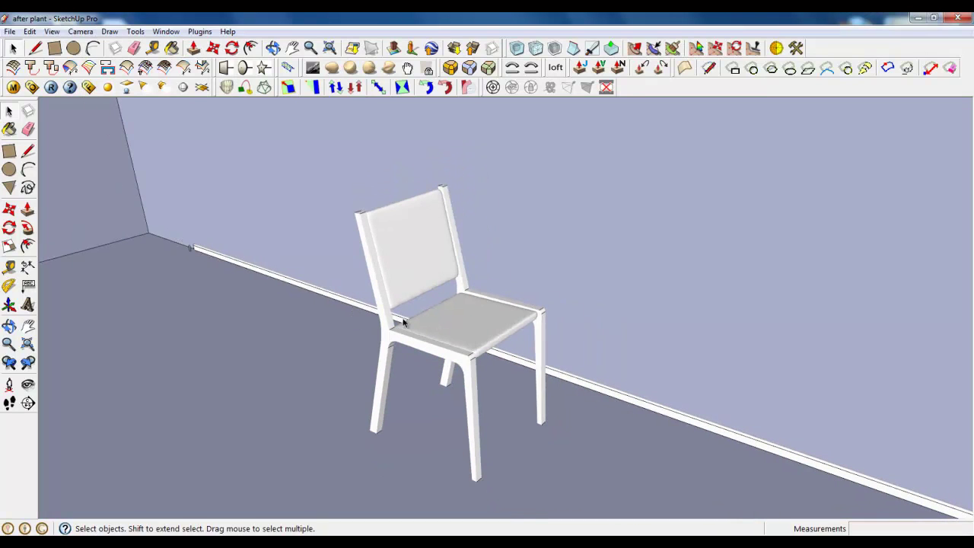
pyautogui.click(448, 328)
pyautogui.scroll(-2, 168, 231)
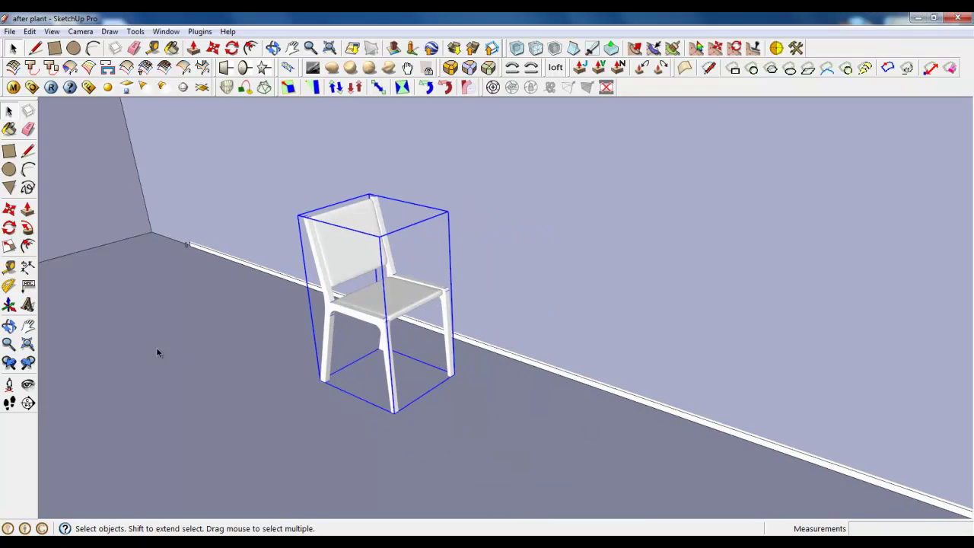
pyautogui.click(28, 385)
pyautogui.moveTo(335, 369)
pyautogui.mouseDown()
pyautogui.moveTo(354, 366)
pyautogui.moveTo(370, 344)
pyautogui.moveTo(351, 361)
pyautogui.mouseUp()
pyautogui.click(54, 48)
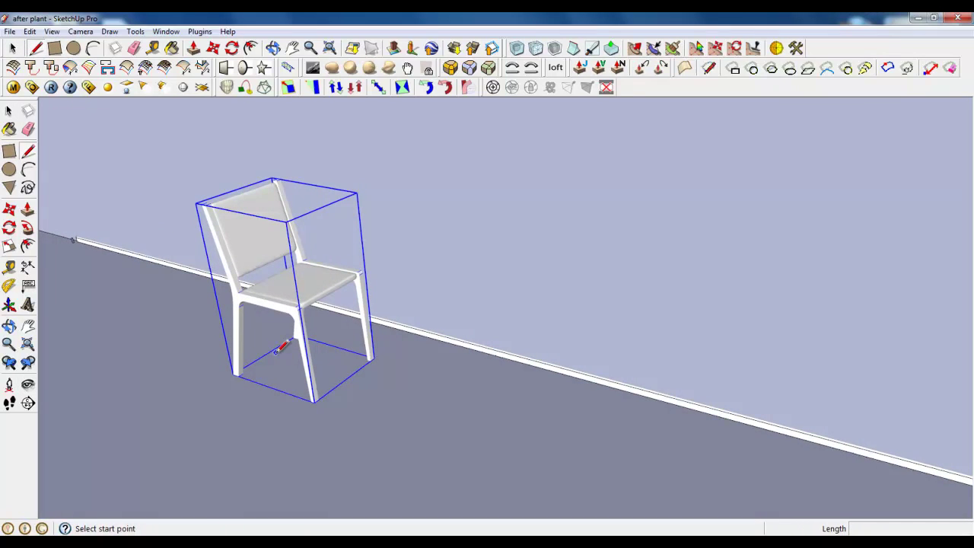
pyautogui.click(58, 48)
pyautogui.press('l')
pyautogui.moveTo(564, 170); pyautogui.dragTo(479, 319, button='middle')
pyautogui.click(434, 332)
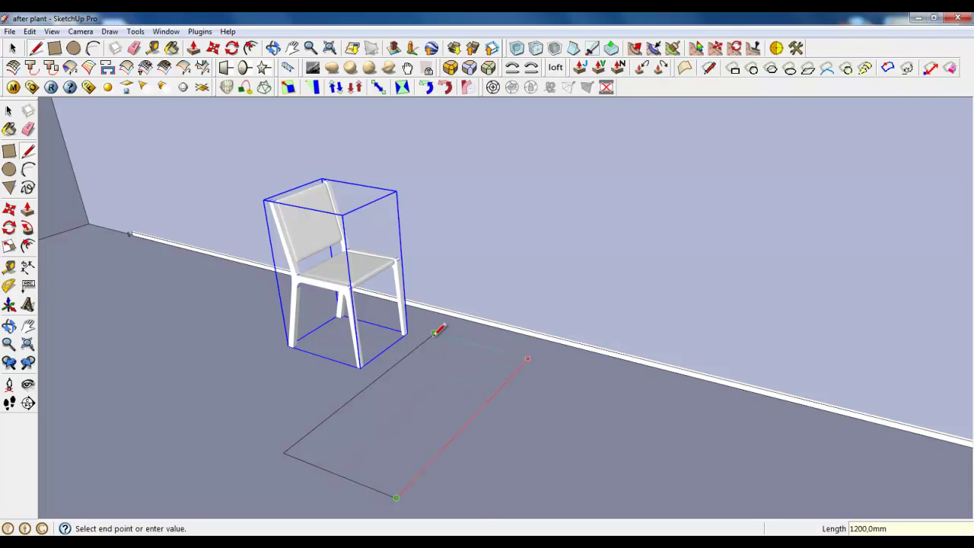
# Turn the floor rectangle into a group and open that group for editing
pyautogui.press('space')
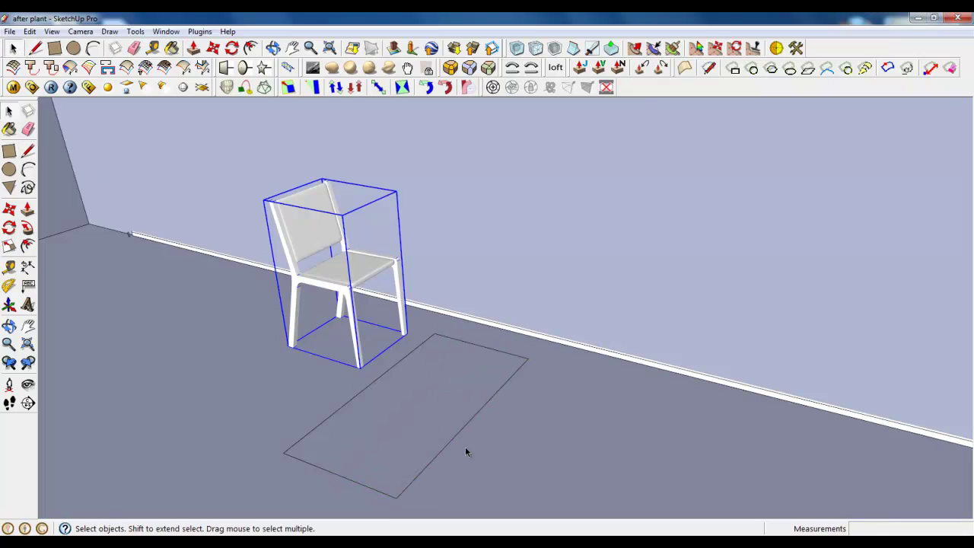
pyautogui.doubleClick(417, 391)
pyautogui.rightClick(417, 392)
pyautogui.click(465, 223)
pyautogui.doubleClick(433, 367)
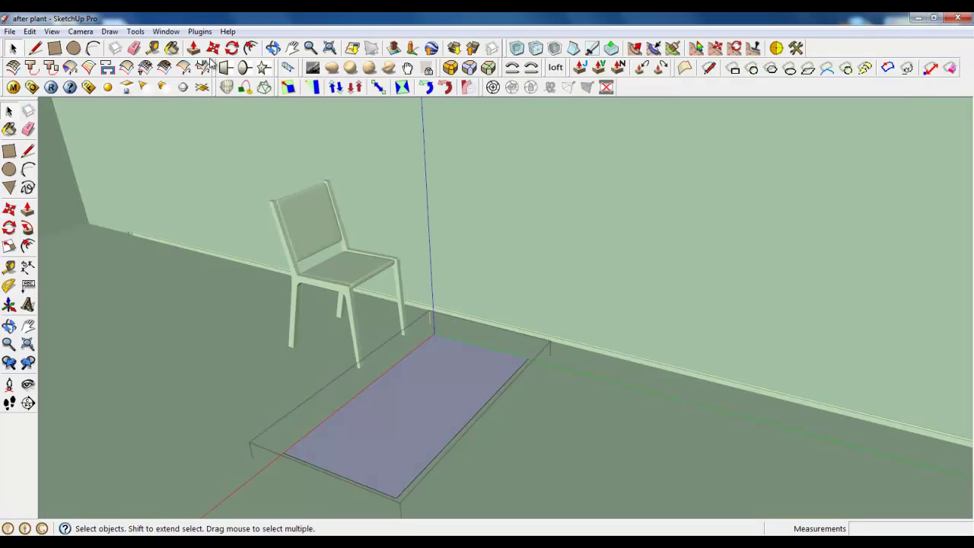
# Extrude the rectangle upward 720 mm into a box for the table
pyautogui.press('p')
pyautogui.click(424, 398)
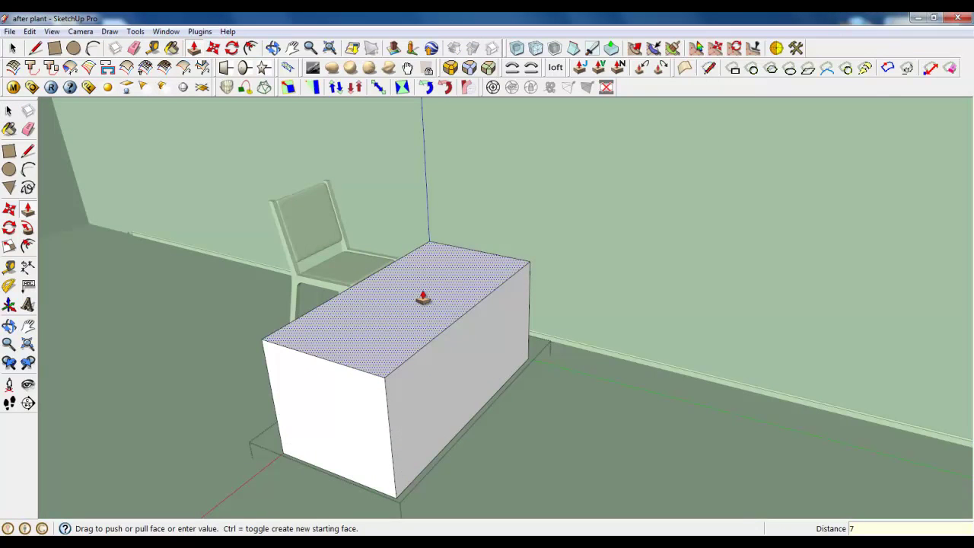
pyautogui.press('Return')
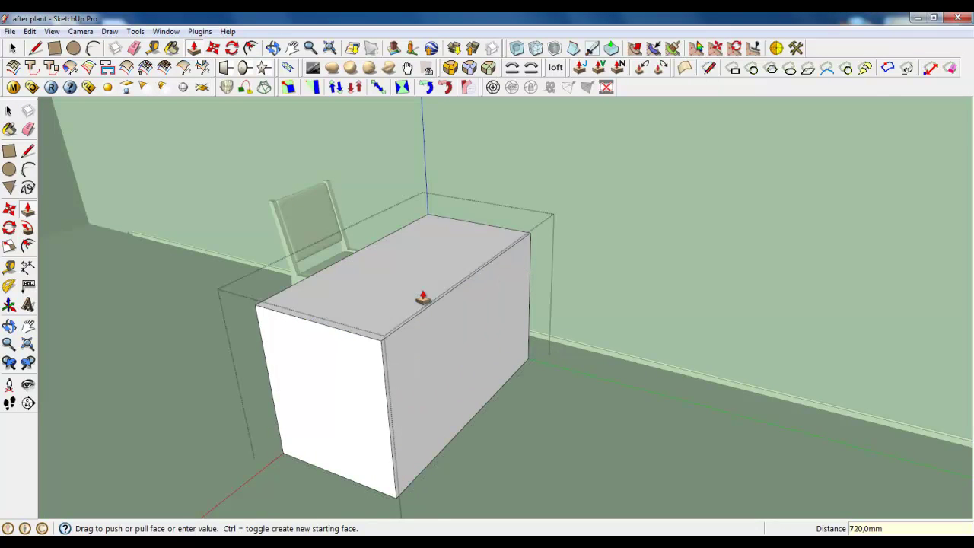
# Copy the outline of the box's top face 18 mm down, and copy that outline again slightly lower to mark a thin strip
pyautogui.scroll(1, 313, 409)
pyautogui.moveTo(313, 409); pyautogui.dragTo(309, 370, button='middle')
pyautogui.click(13, 48)
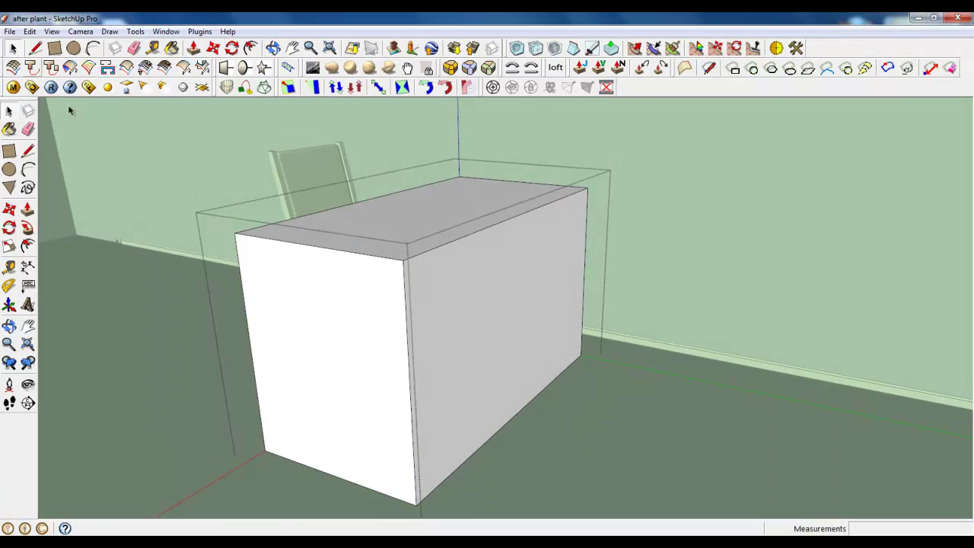
pyautogui.click(465, 221)
pyautogui.scroll(2, 433, 229)
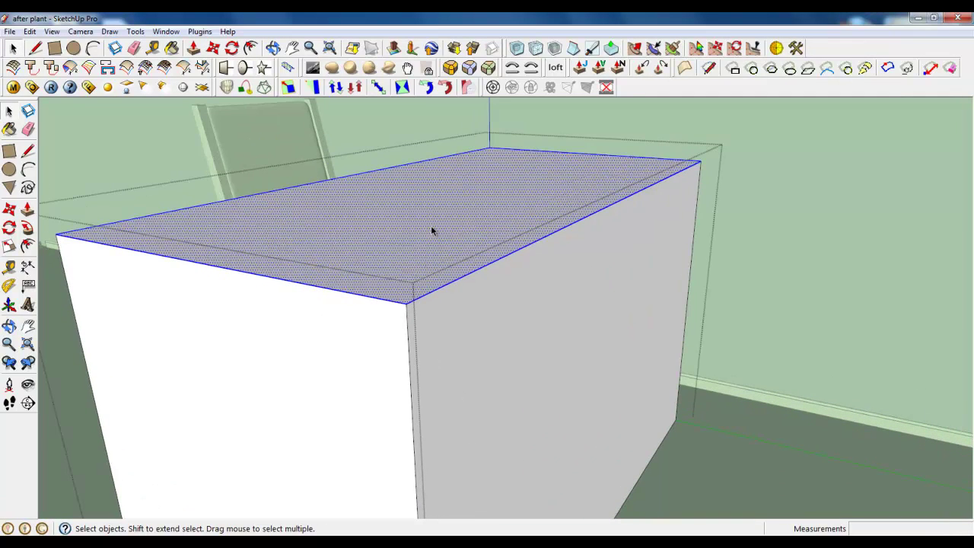
pyautogui.press('m')
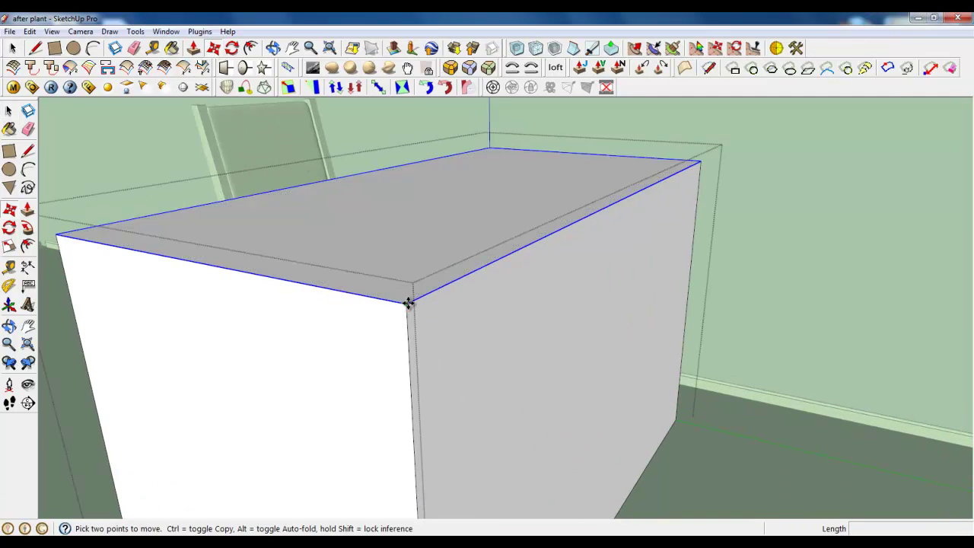
pyautogui.press('ctrl')
pyautogui.click(408, 303)
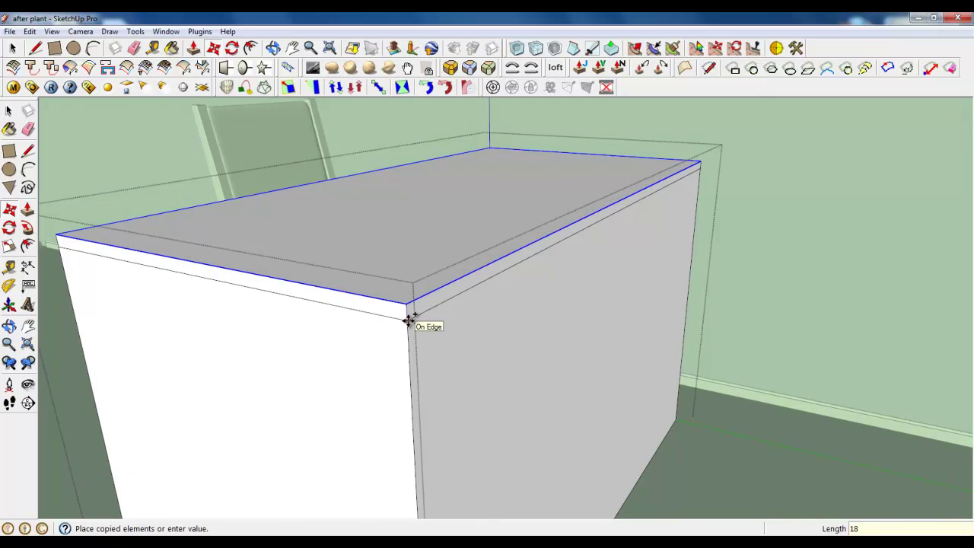
pyautogui.press('Return')
pyautogui.click(409, 322)
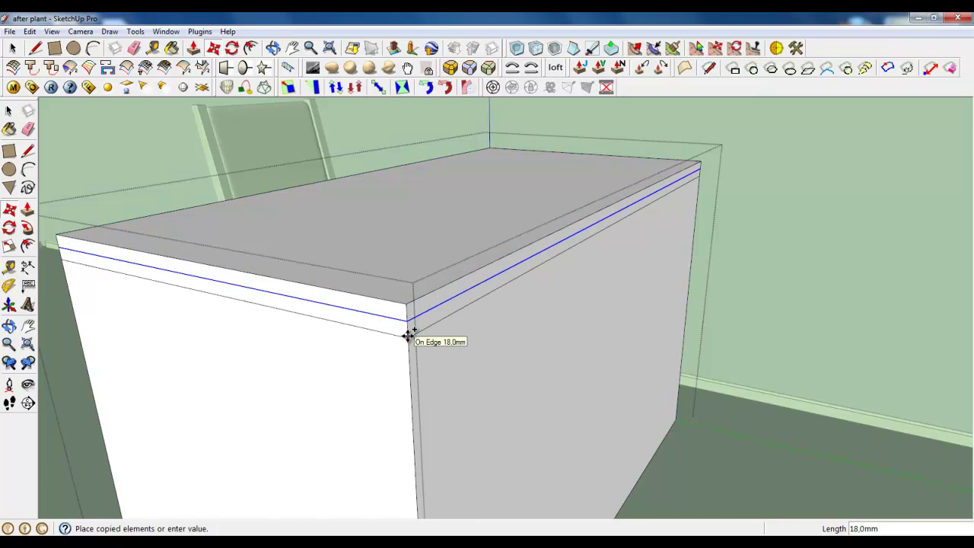
pyautogui.press('Return')
# Copy the lowest outline another 18 mm down the box and shift that copy by 3 mm
pyautogui.scroll(2, 409, 333)
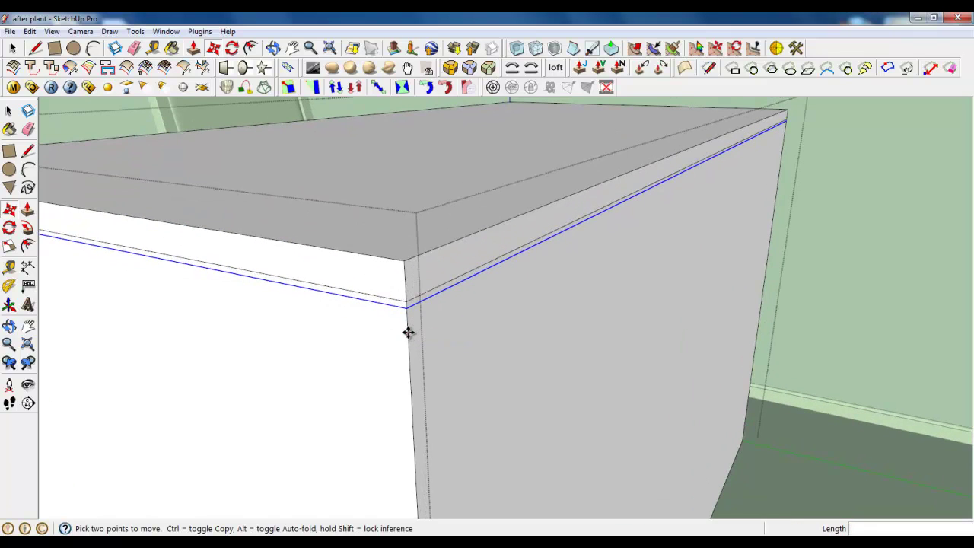
pyautogui.press('ctrl')
pyautogui.click(409, 308)
pyautogui.write('1')
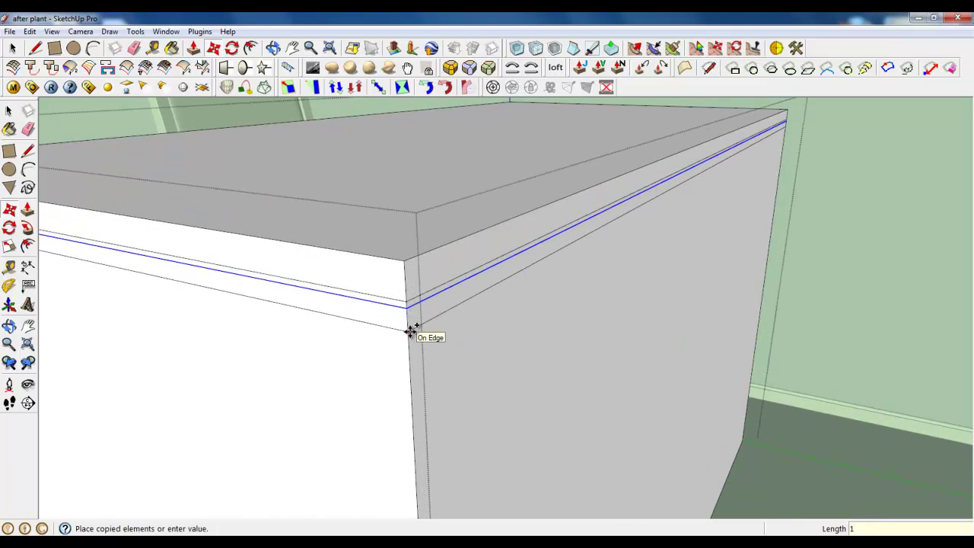
pyautogui.write('8')
pyautogui.press('Return')
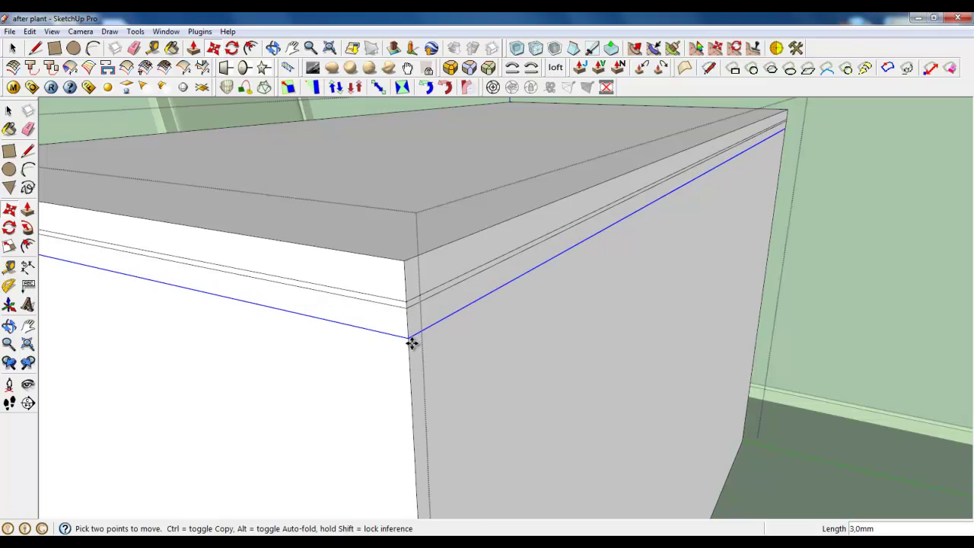
pyautogui.click(410, 339)
pyautogui.write('3')
pyautogui.press('Return')
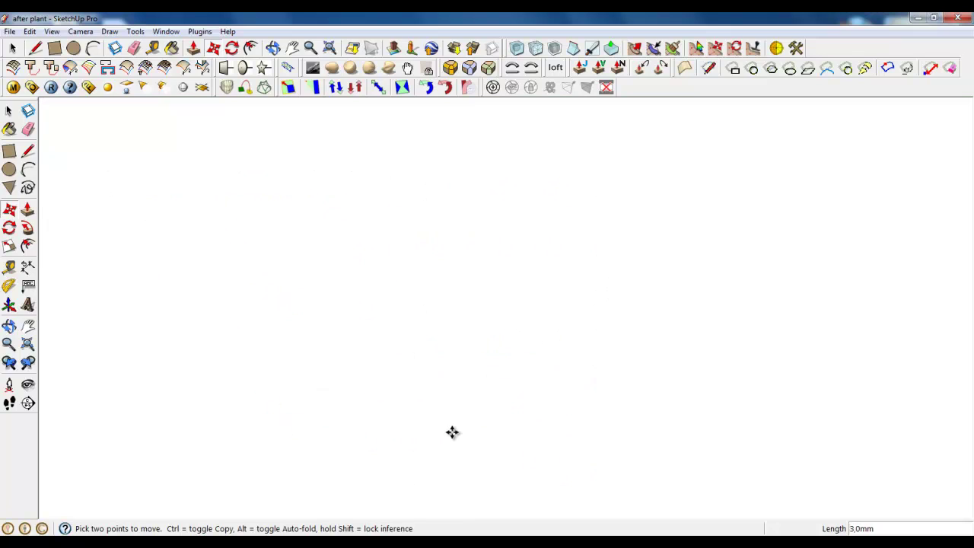
# Unsoften the whole box's edges with a 0 degree angle between normals and Soften coplanar off
pyautogui.moveTo(452, 434); pyautogui.dragTo(518, 269, button='middle')
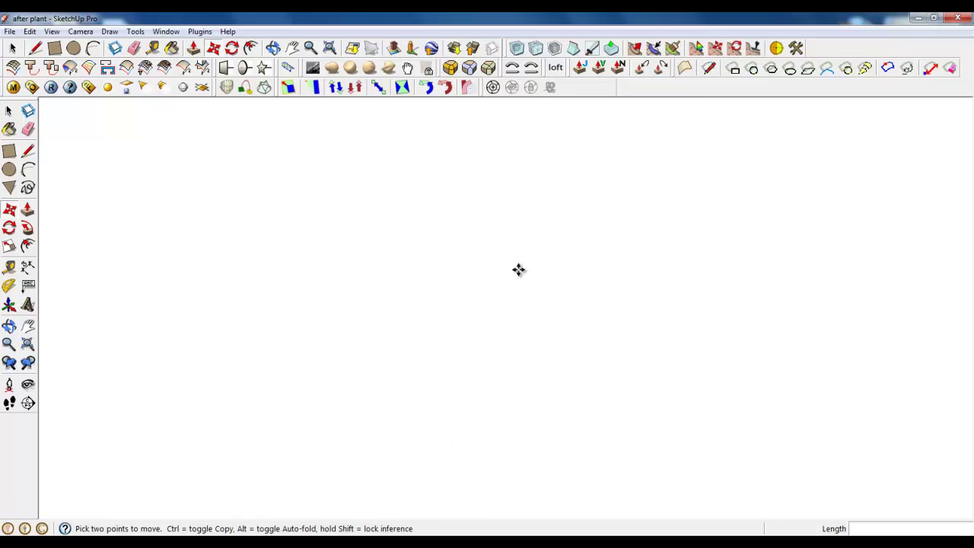
pyautogui.scroll(3, 421, 357)
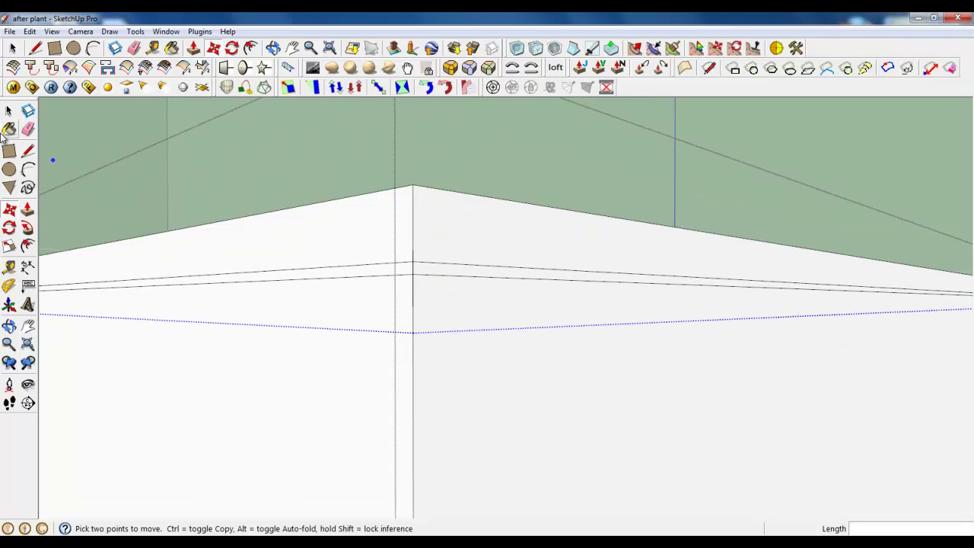
pyautogui.press('space')
pyautogui.tripleClick(354, 299)
pyautogui.rightClick(354, 299)
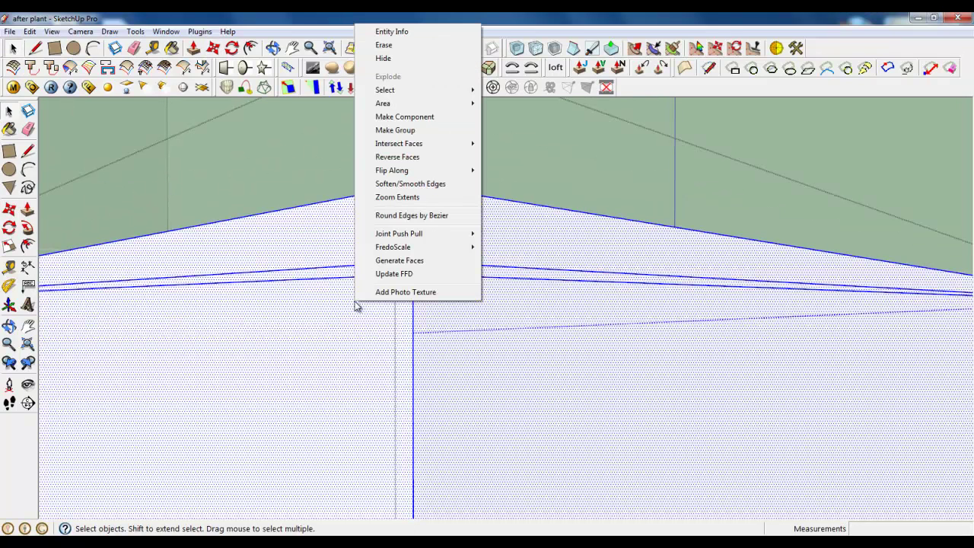
pyautogui.click(423, 185)
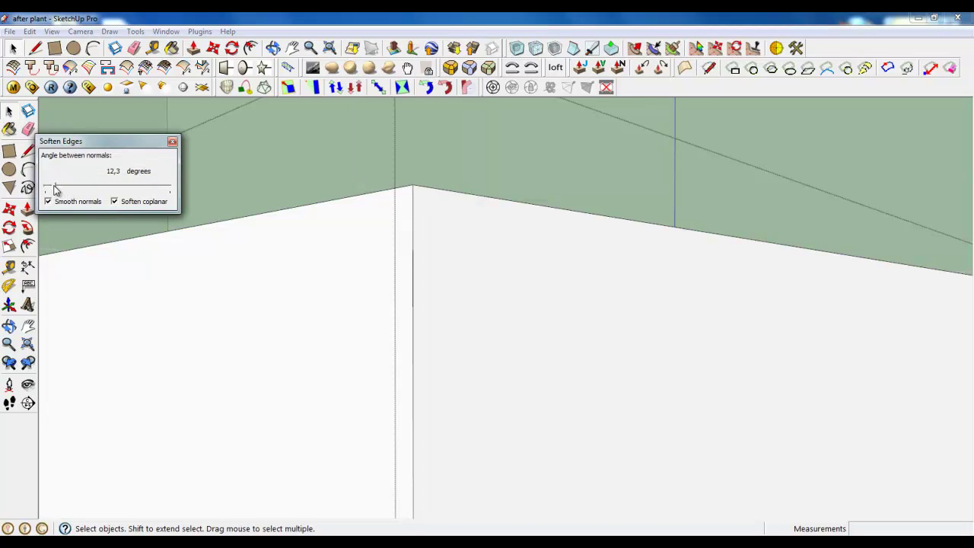
pyautogui.moveTo(46, 190); pyautogui.dragTo(43, 189)
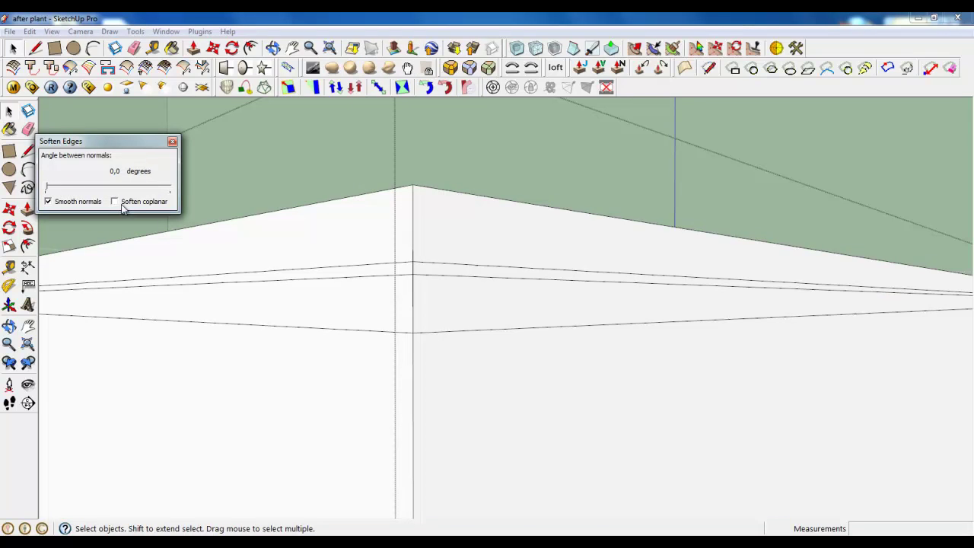
pyautogui.click(428, 344)
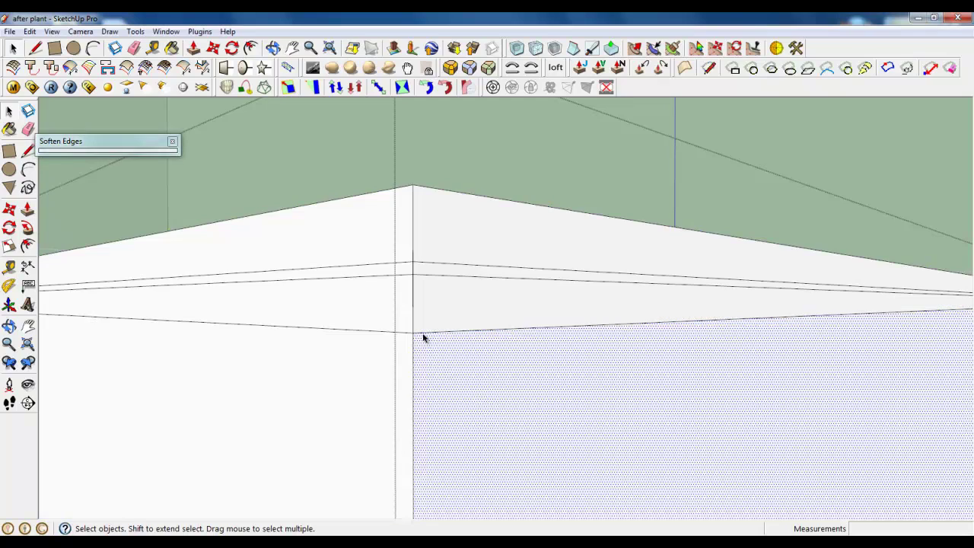
pyautogui.click(424, 333)
# Push the thin strip beneath the tabletop inward about 4 to 5 mm on successive sides to form a shadow groove
pyautogui.press('p')
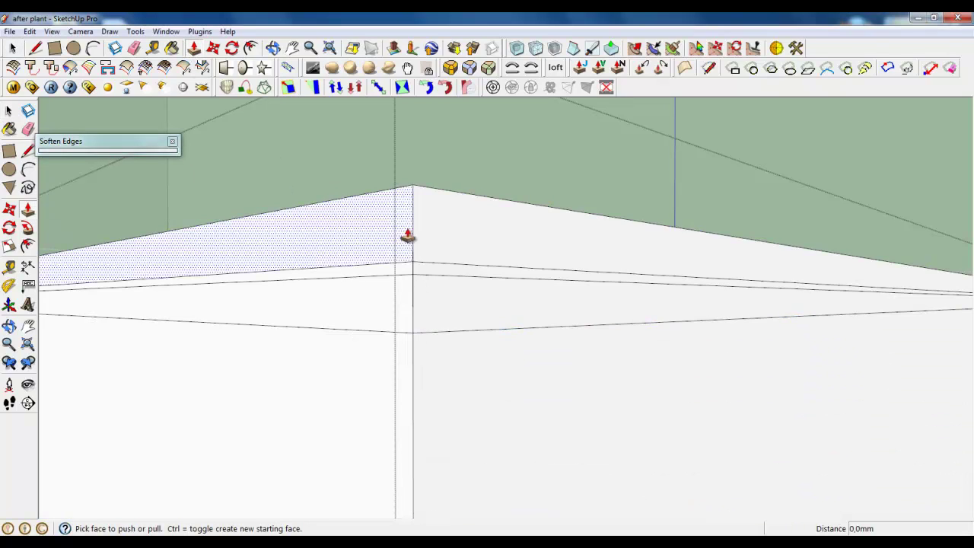
pyautogui.click(417, 277)
pyautogui.moveTo(393, 274)
pyautogui.mouseDown()
pyautogui.moveTo(411, 276)
pyautogui.moveTo(387, 267)
pyautogui.mouseUp()
pyautogui.scroll(-10, 591, 361)
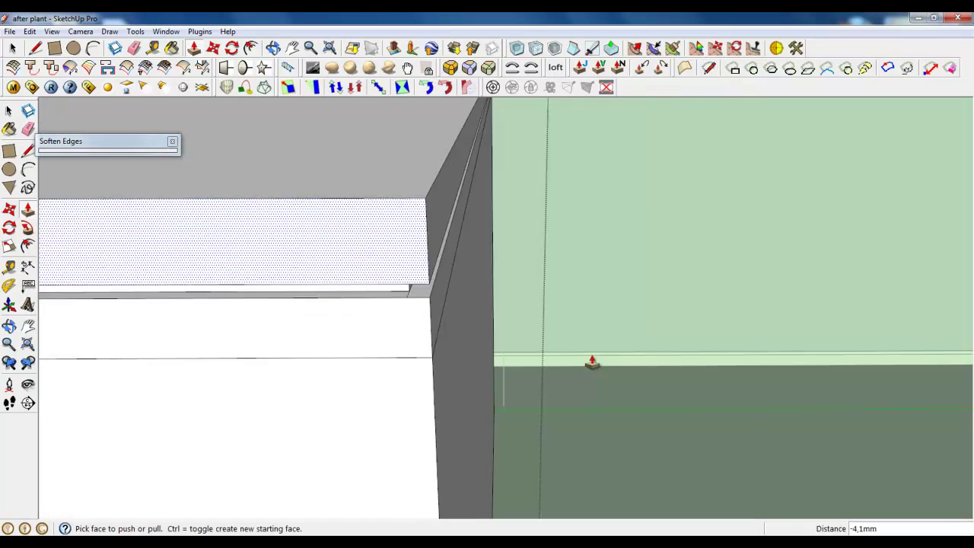
pyautogui.scroll(5, 454, 343)
pyautogui.moveTo(541, 274)
pyautogui.mouseDown(button='middle')
pyautogui.moveTo(669, 246)
pyautogui.moveTo(541, 275)
pyautogui.mouseUp(button='middle')
pyautogui.click(516, 265)
pyautogui.click(474, 274)
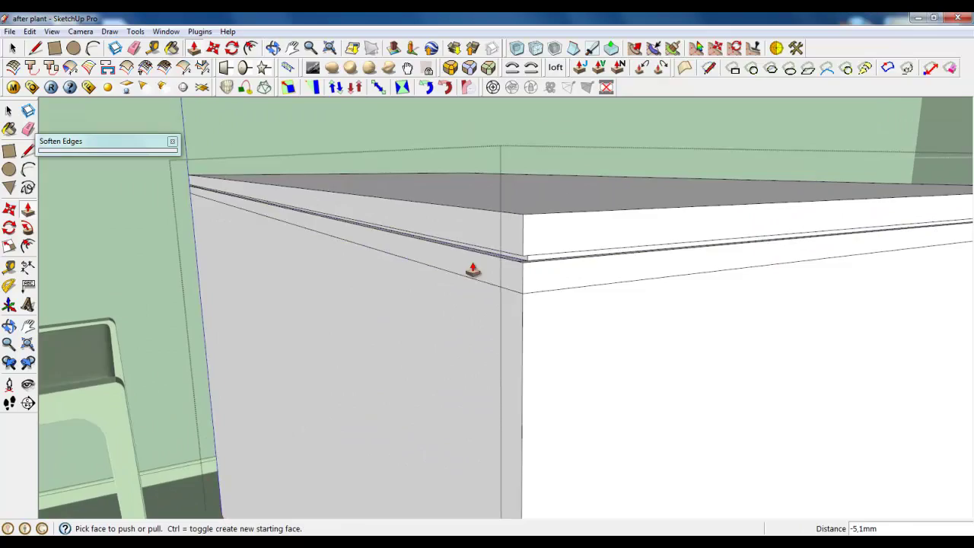
# Push the strip on the remaining side of the box inward about 2 mm and close the Soften Edges window
pyautogui.scroll(-5, 405, 283)
pyautogui.scroll(5, 261, 230)
pyautogui.moveTo(269, 209); pyautogui.dragTo(550, 220, button='middle')
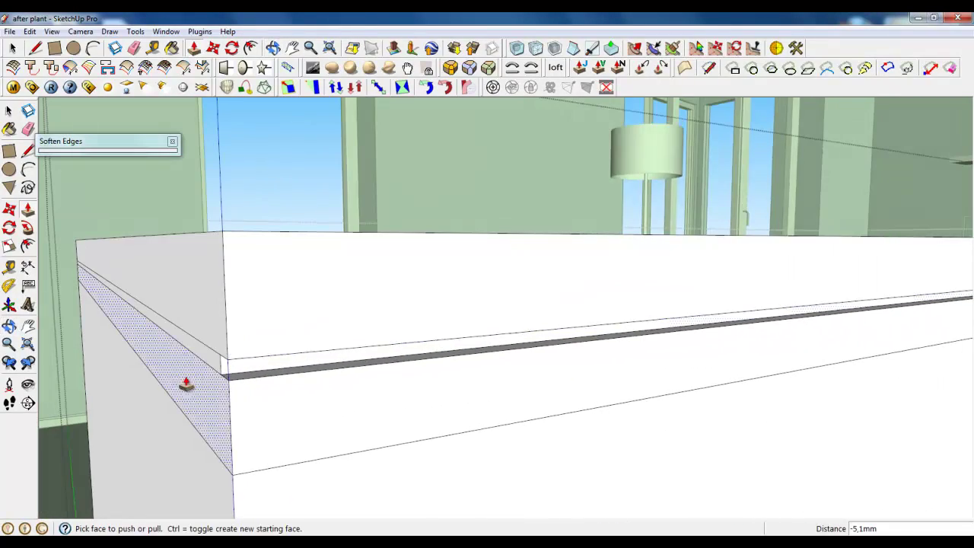
pyautogui.click(217, 364)
pyautogui.click(227, 370)
pyautogui.click(172, 141)
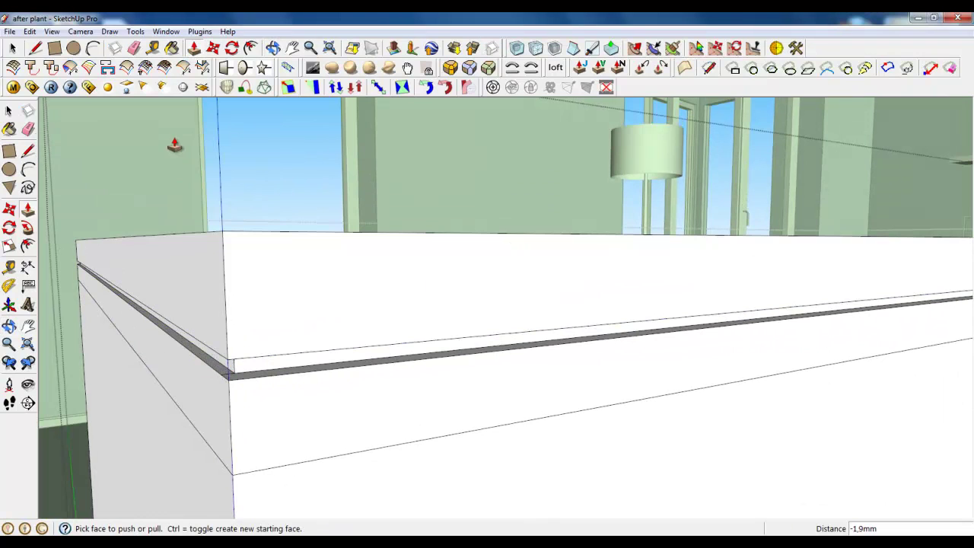
# Push the box's front face below the tabletop 600 mm through to the back, leaving only the tabletop slab
pyautogui.moveTo(601, 264); pyautogui.dragTo(238, 359, button='middle')
pyautogui.scroll(-6, 185, 159)
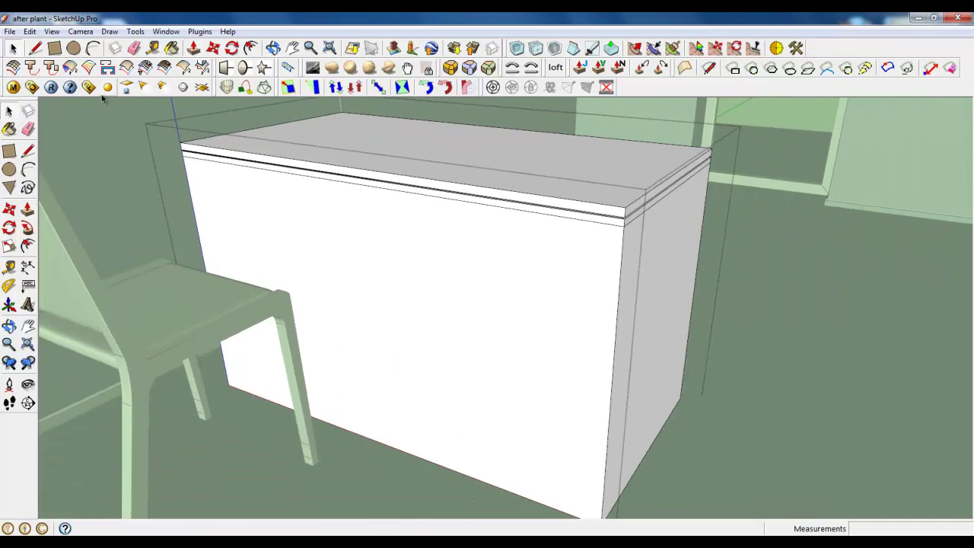
pyautogui.moveTo(518, 267); pyautogui.dragTo(333, 189, button='middle')
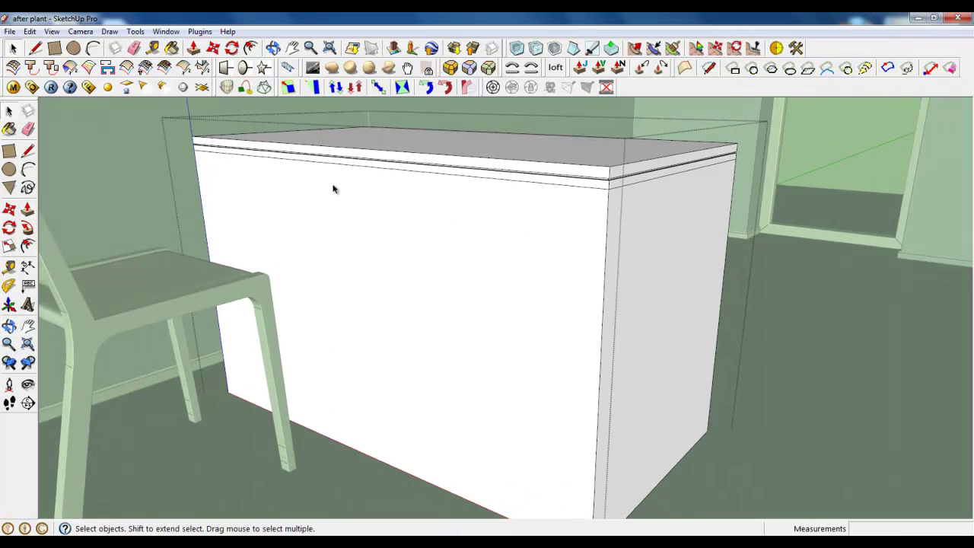
pyautogui.click(194, 48)
pyautogui.moveTo(428, 348); pyautogui.dragTo(622, 328)
# Draw an 80 mm square outline with the Line tool on the tabletop's underside, slightly inset from the near corner
pyautogui.moveTo(602, 178); pyautogui.dragTo(543, 150, button='middle')
pyautogui.scroll(3, 542, 150)
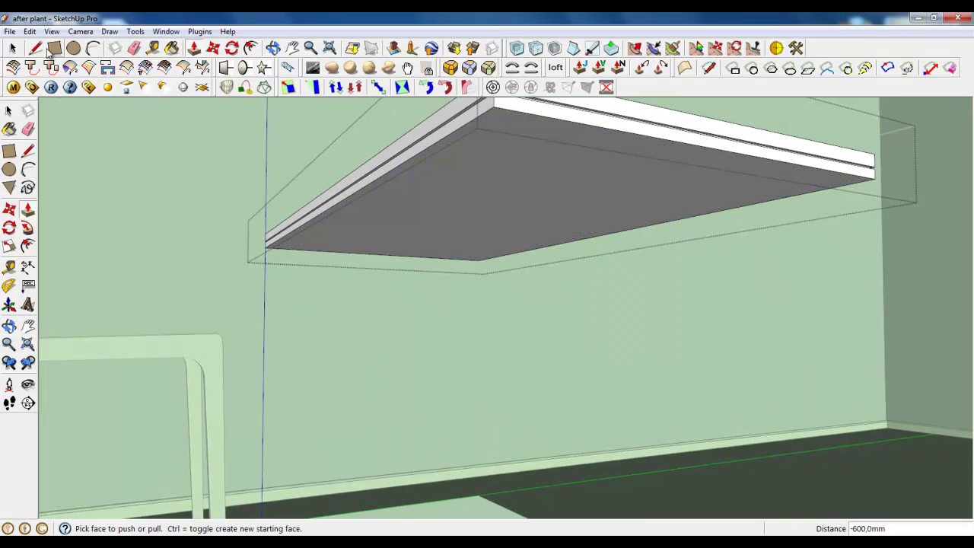
pyautogui.press('l')
pyautogui.scroll(-1, 585, 190)
pyautogui.scroll(3, 555, 150)
pyautogui.moveTo(505, 159); pyautogui.dragTo(499, 69, button='middle')
pyautogui.scroll(4, 499, 158)
pyautogui.scroll(-2, 460, 266)
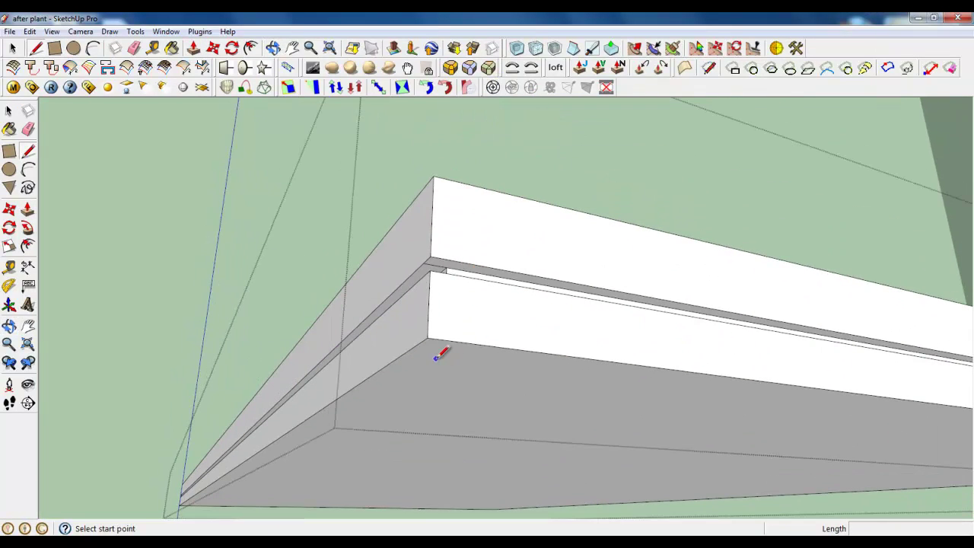
pyautogui.click(436, 358)
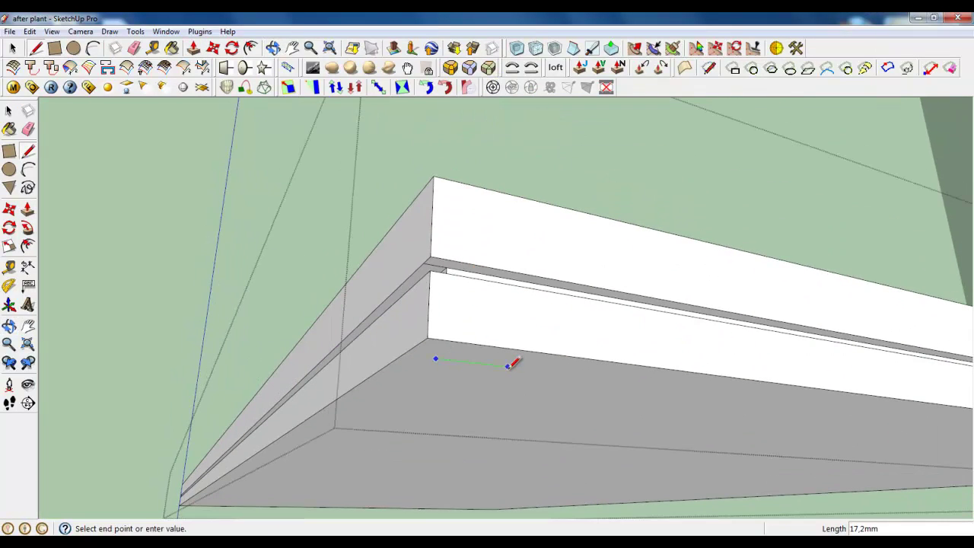
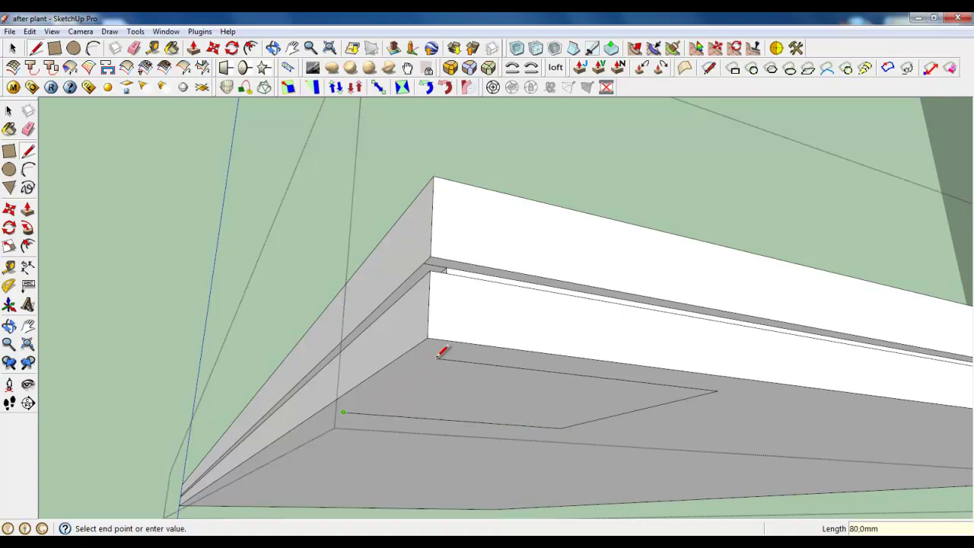
# Group the small square on the tabletop's underside and open the group for editing
pyautogui.click(11, 49)
pyautogui.click(457, 390)
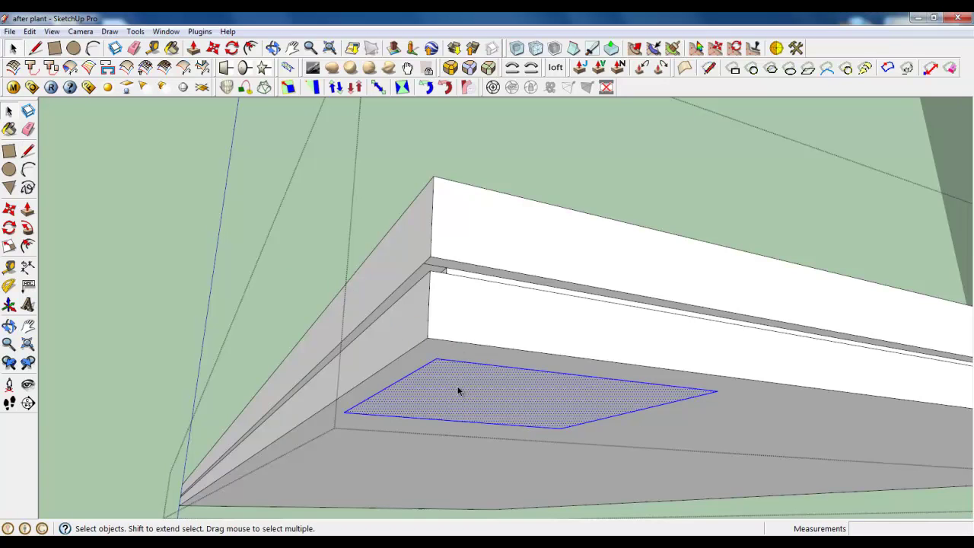
pyautogui.rightClick(458, 389)
pyautogui.click(527, 224)
pyautogui.doubleClick(483, 382)
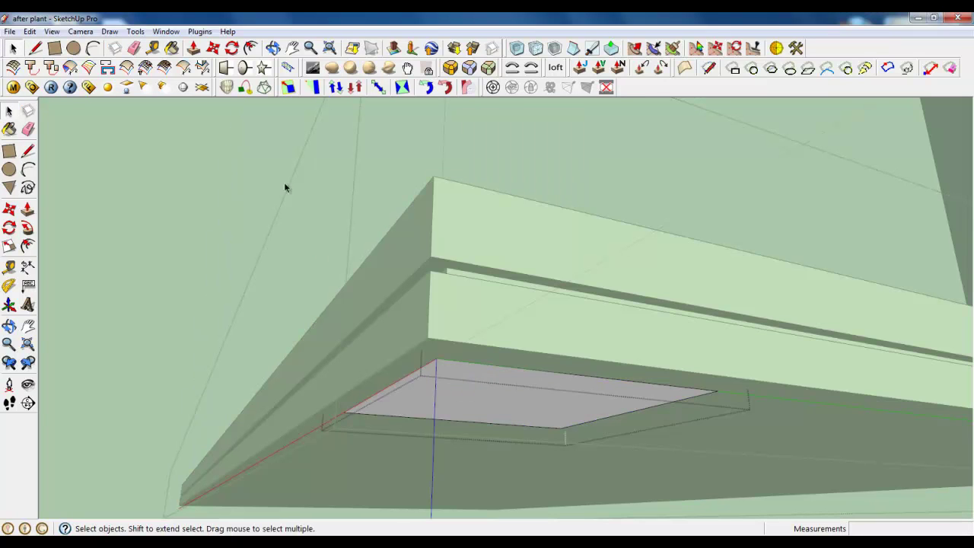
# Extrude the square about 685 mm down to the floor as a table leg
pyautogui.click(194, 48)
pyautogui.click(446, 381)
pyautogui.moveTo(450, 404)
pyautogui.mouseDown(button='middle')
pyautogui.moveTo(455, 529)
pyautogui.moveTo(457, 393)
pyautogui.mouseUp(button='middle')
pyautogui.scroll(-4, 453, 411)
pyautogui.click(483, 472)
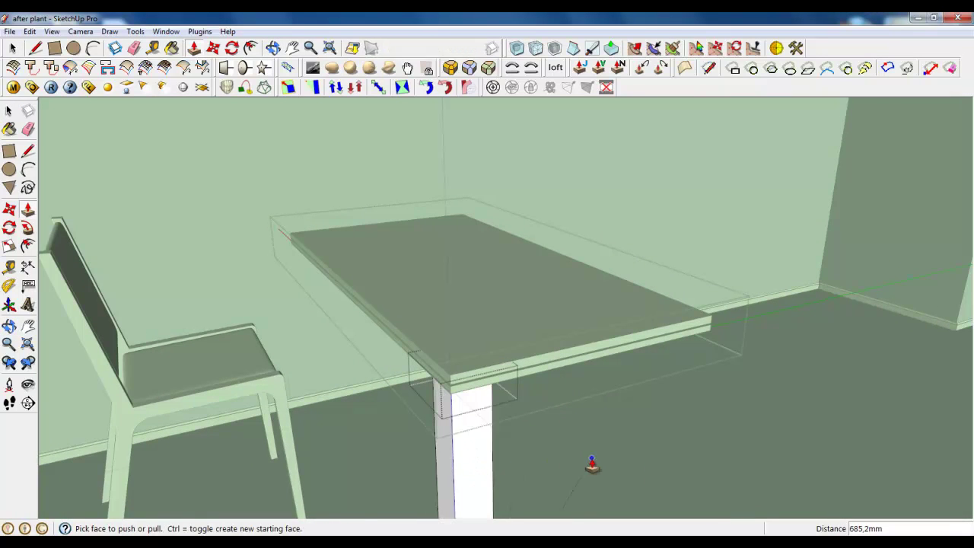
# Push the leg's two inner side faces inward by 30 mm each to slim the leg
pyautogui.moveTo(592, 463); pyautogui.dragTo(510, 384, button='middle')
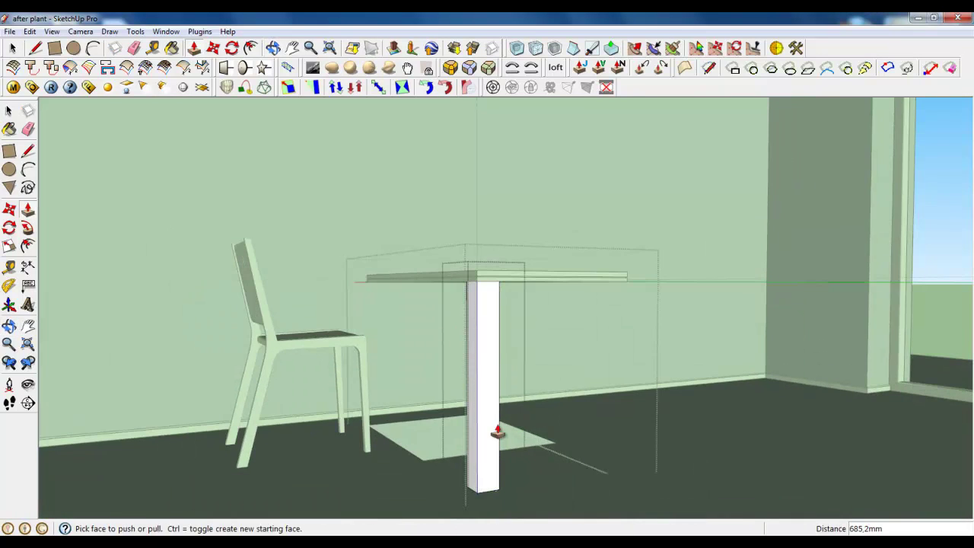
pyautogui.scroll(5, 490, 287)
pyautogui.moveTo(487, 274); pyautogui.dragTo(493, 325, button='middle')
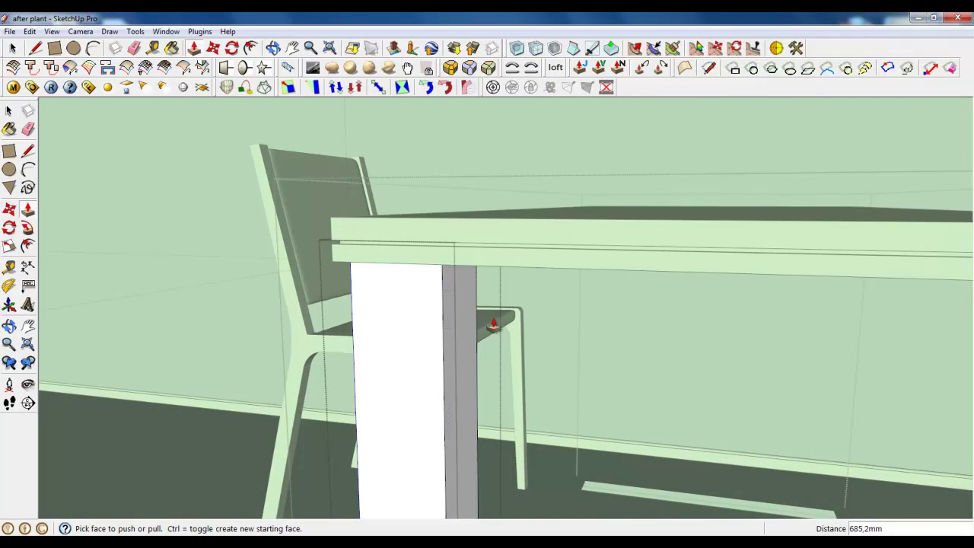
pyautogui.click(463, 322)
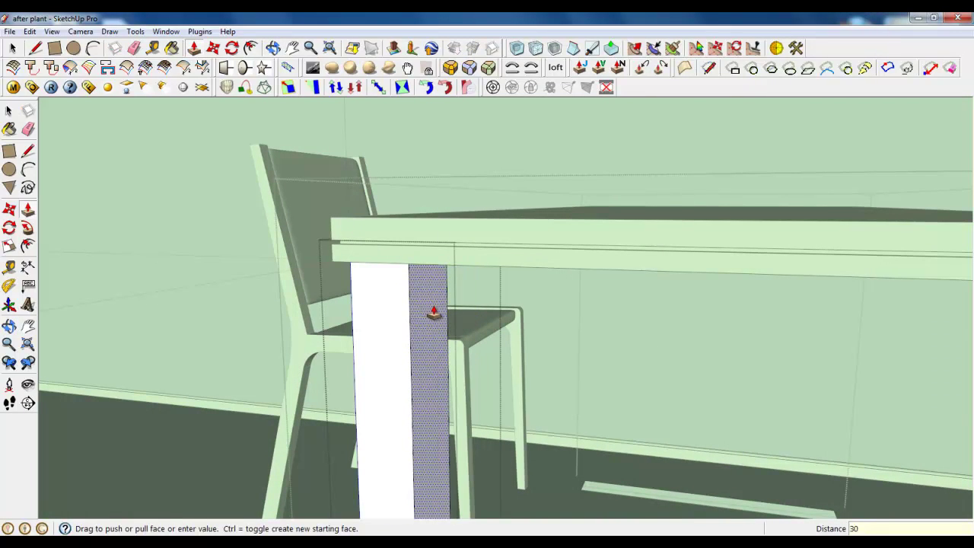
pyautogui.click(434, 313)
pyautogui.moveTo(420, 322); pyautogui.dragTo(820, 376, button='middle')
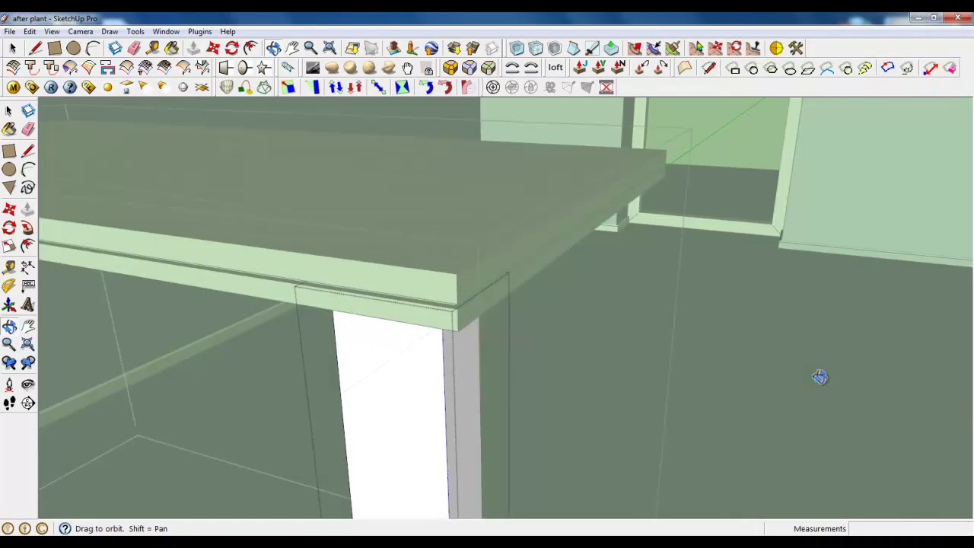
pyautogui.moveTo(348, 348); pyautogui.dragTo(366, 326, button='middle')
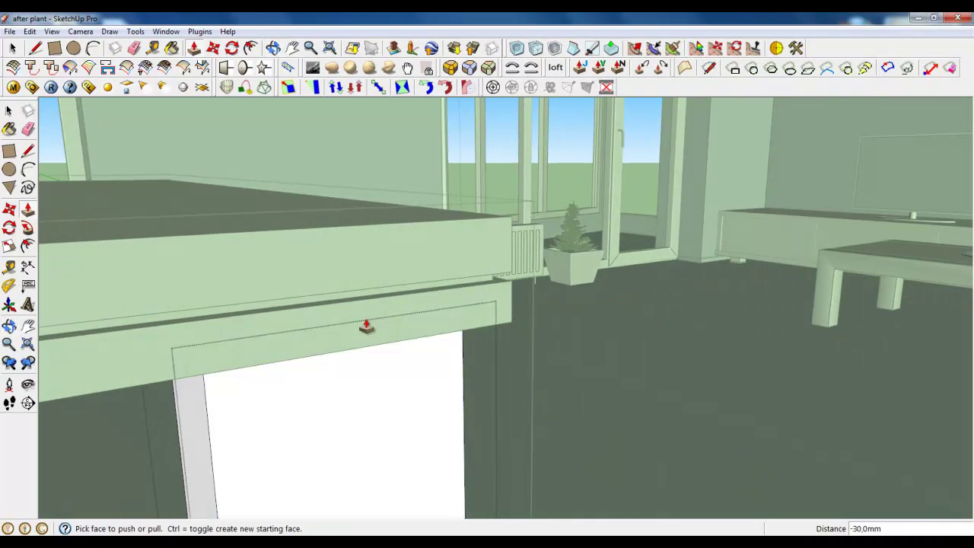
pyautogui.click(216, 399)
pyautogui.press('Return')
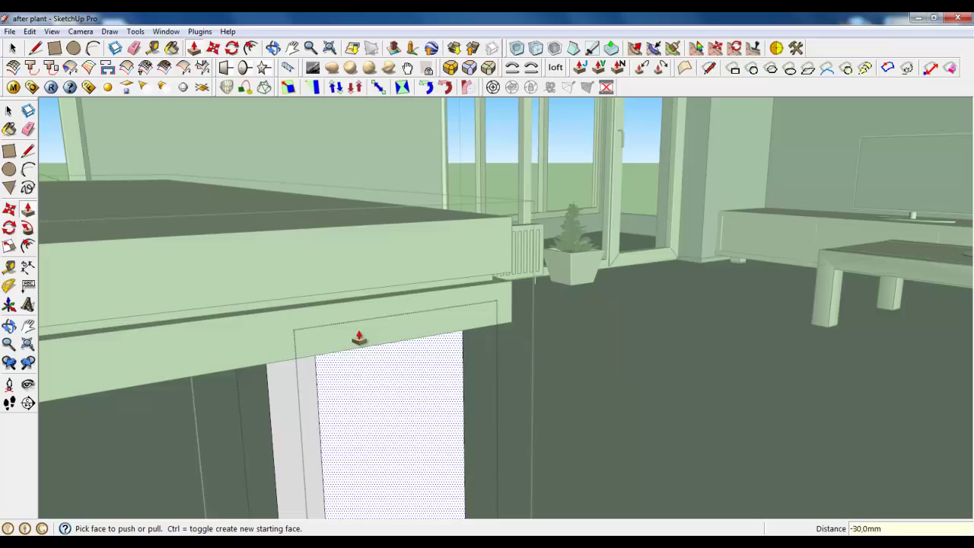
# Close the leg's group to return to editing the table
pyautogui.moveTo(355, 337); pyautogui.dragTo(388, 237, button='middle')
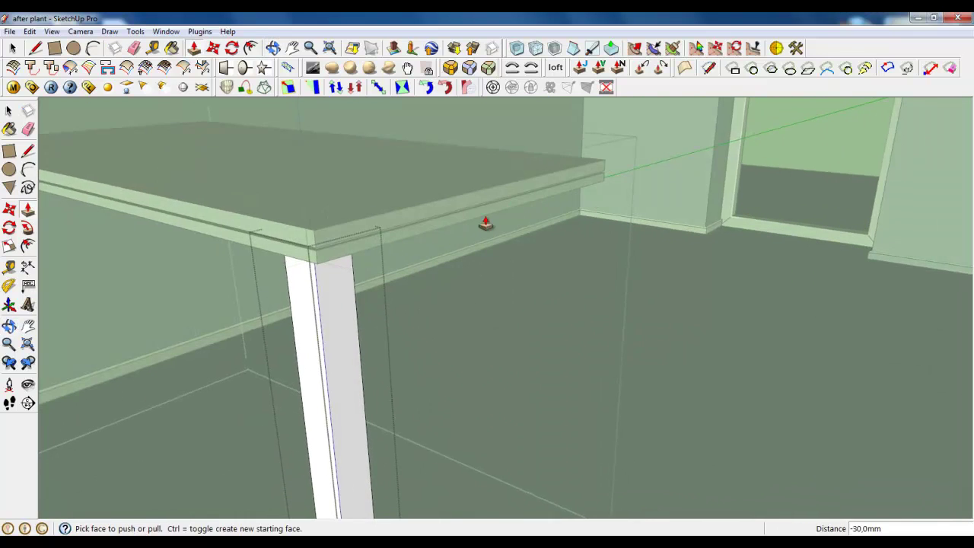
pyautogui.scroll(-5, 552, 226)
pyautogui.scroll(2, 486, 218)
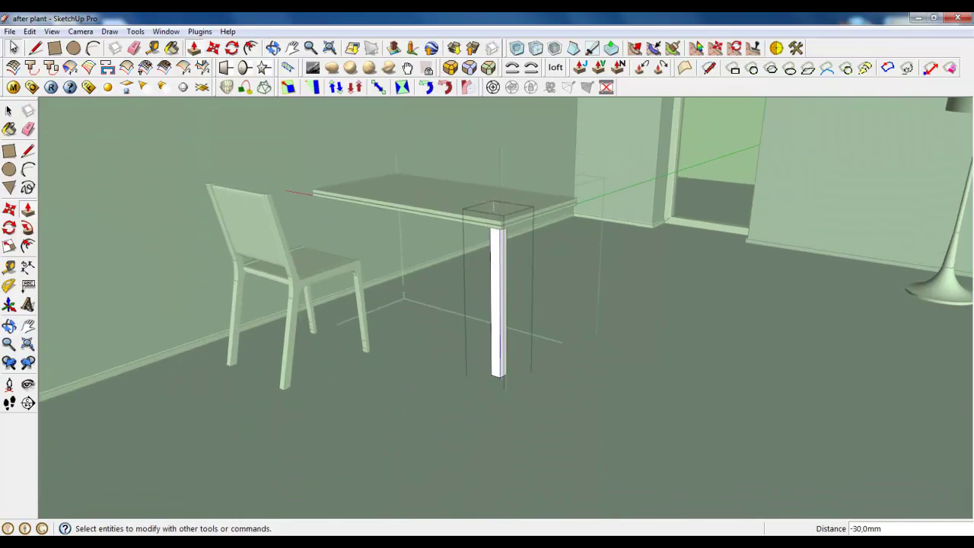
pyautogui.click(12, 48)
pyautogui.rightClick(391, 362)
pyautogui.click(426, 370)
# Copy the leg along the tabletop's short side to the neighbouring corner
pyautogui.scroll(3, 501, 272)
pyautogui.scroll(-3, 461, 268)
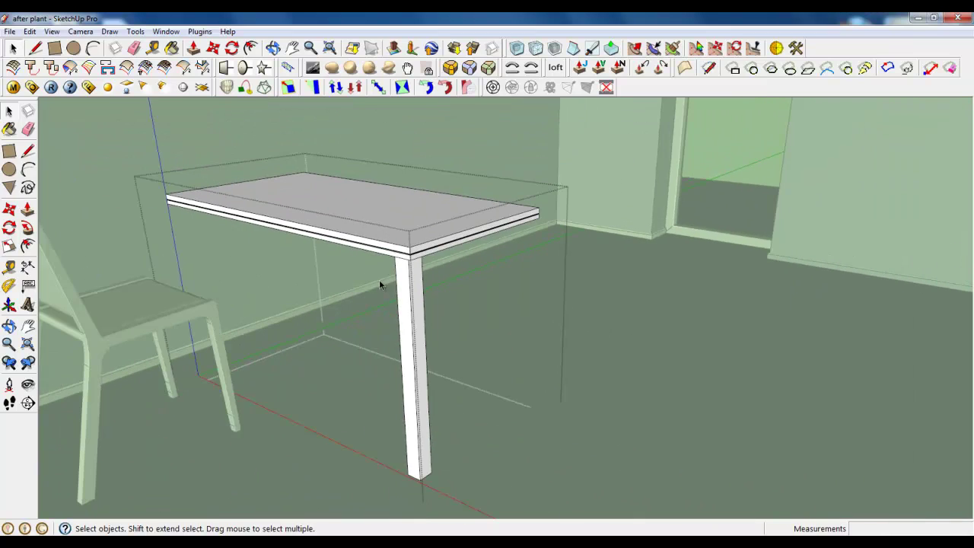
pyautogui.rightClick(395, 274)
pyautogui.click(418, 278)
pyautogui.rightClick(409, 280)
pyautogui.click(442, 320)
pyautogui.moveTo(407, 272); pyautogui.dragTo(216, 186, button='middle')
pyautogui.press('m')
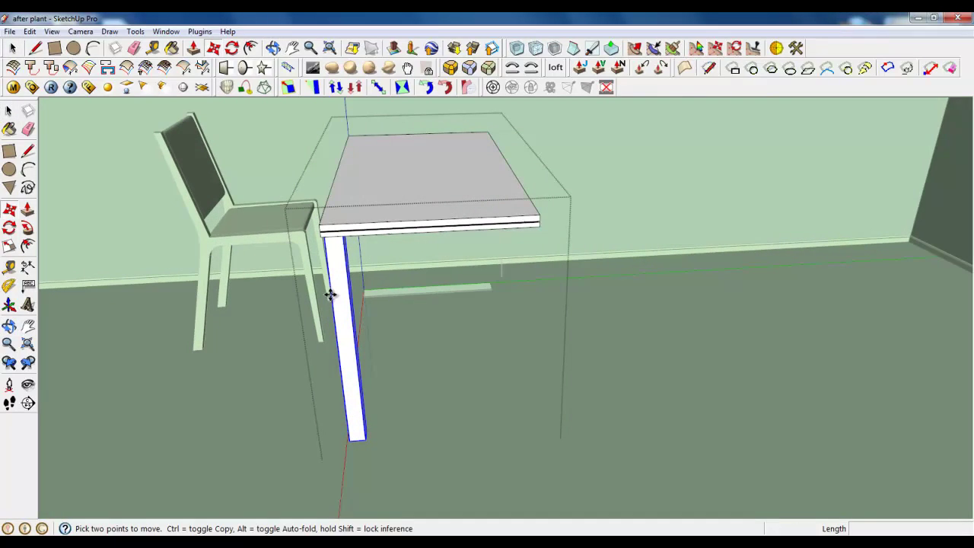
pyautogui.press('ctrl')
pyautogui.click(335, 293)
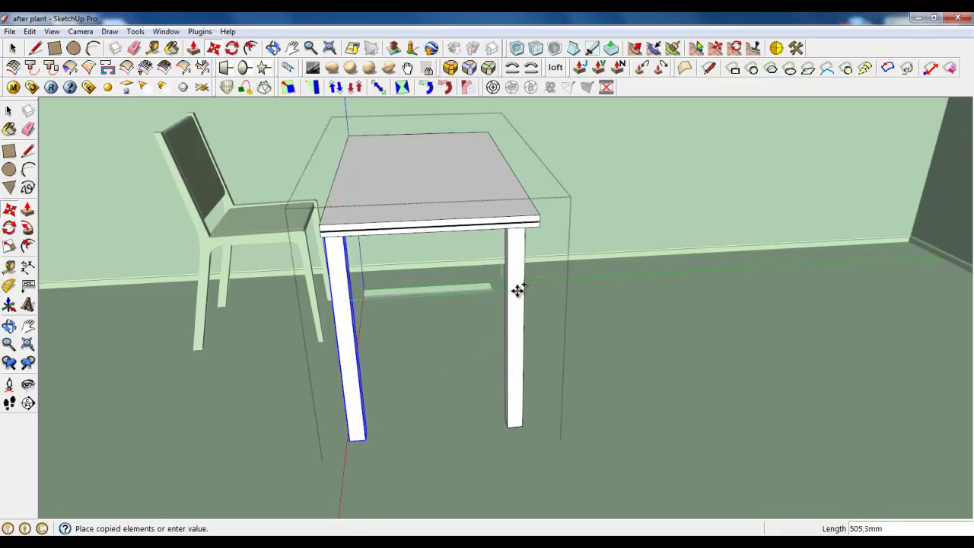
pyautogui.click(523, 283)
# Copy both legs together about 1126 mm along the table's length to its opposite end
pyautogui.click(14, 48)
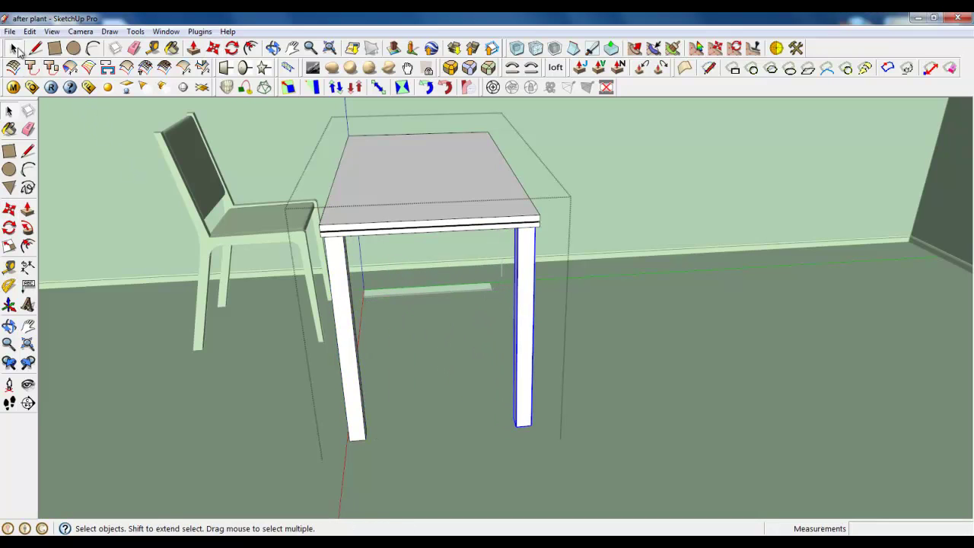
pyautogui.keyDown('ctrl'); pyautogui.click(330, 262); pyautogui.keyUp('ctrl')
pyautogui.moveTo(583, 182); pyautogui.dragTo(169, 95, button='middle')
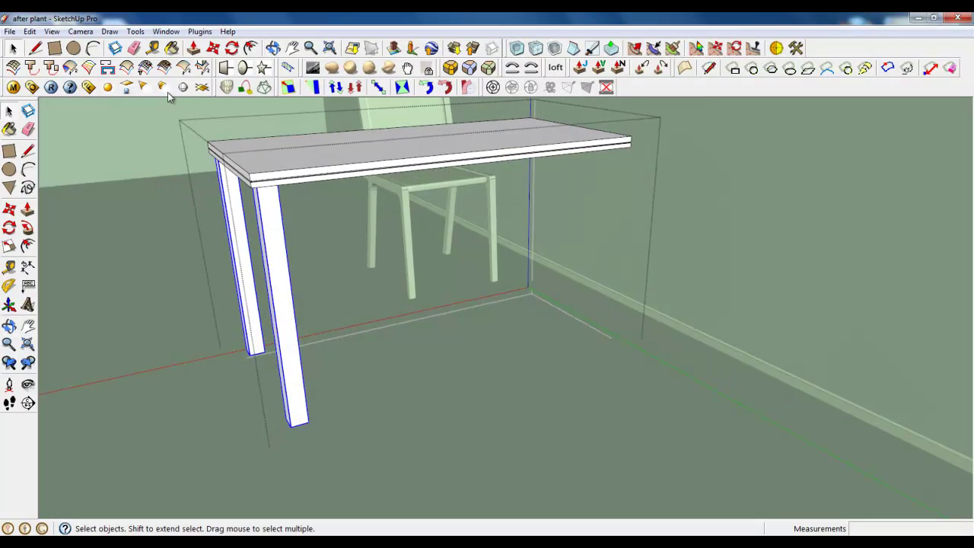
pyautogui.click(213, 48)
pyautogui.click(315, 459)
pyautogui.press('ctrl')
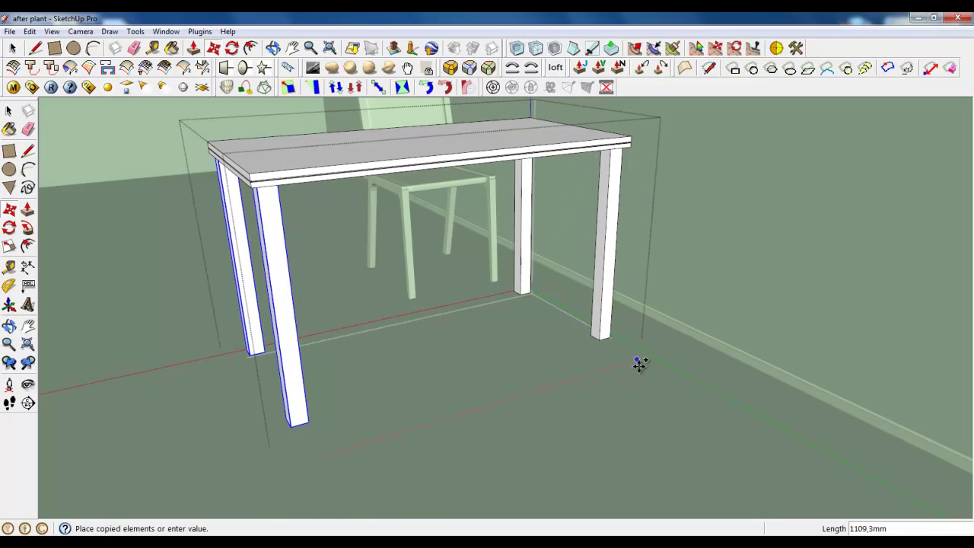
pyautogui.click(642, 361)
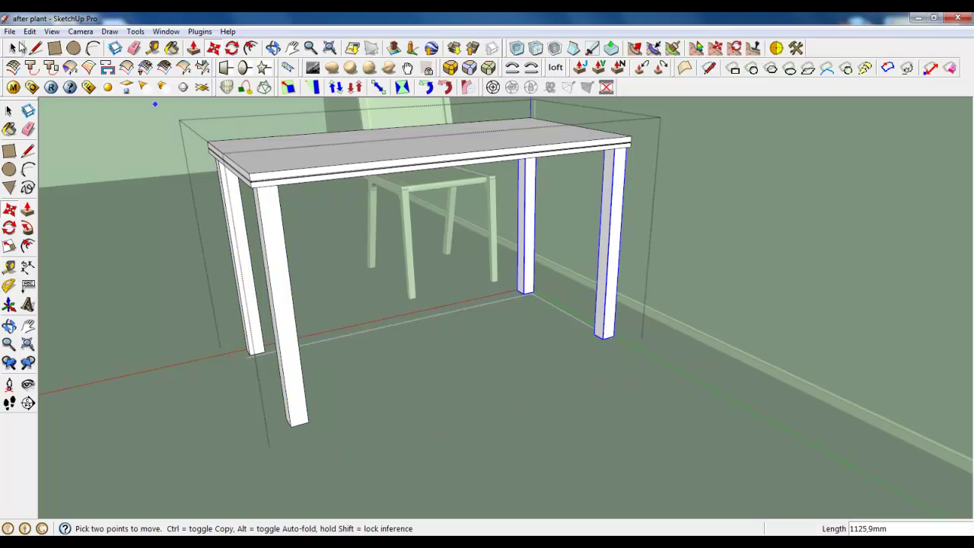
# Draw a narrow rectangle about 1076 by 13.5 mm on the tabletop's underside between the two legs of one long side
pyautogui.click(57, 48)
pyautogui.scroll(8, 620, 137)
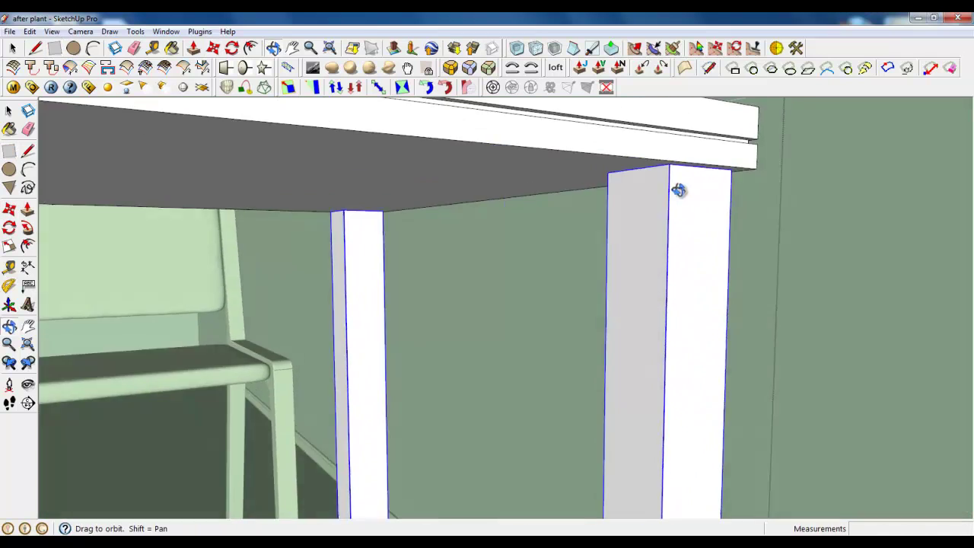
pyautogui.moveTo(678, 190); pyautogui.dragTo(642, 178, button='middle')
pyautogui.scroll(3, 654, 178)
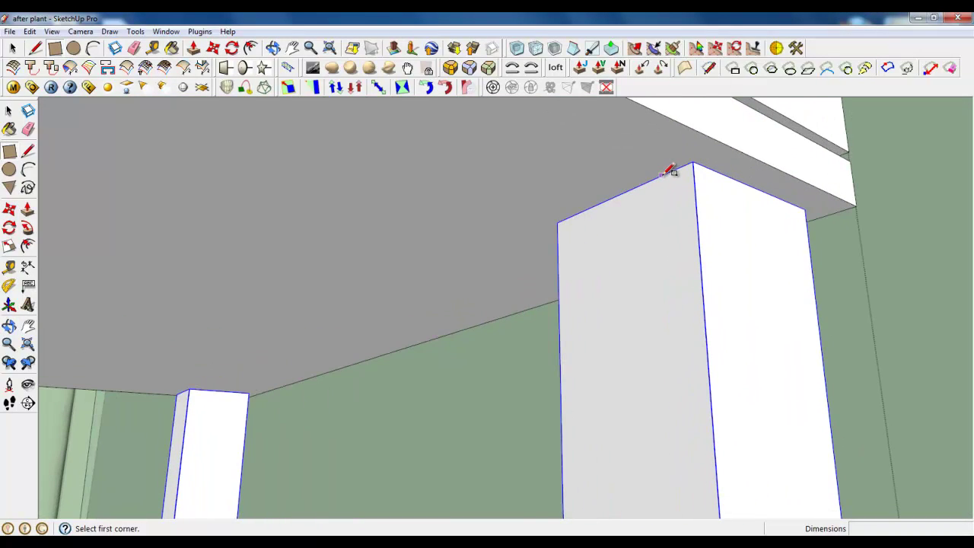
pyautogui.click(663, 174)
pyautogui.scroll(-2, 663, 323)
pyautogui.moveTo(665, 315); pyautogui.dragTo(657, 372, button='middle')
pyautogui.scroll(-3, 691, 280)
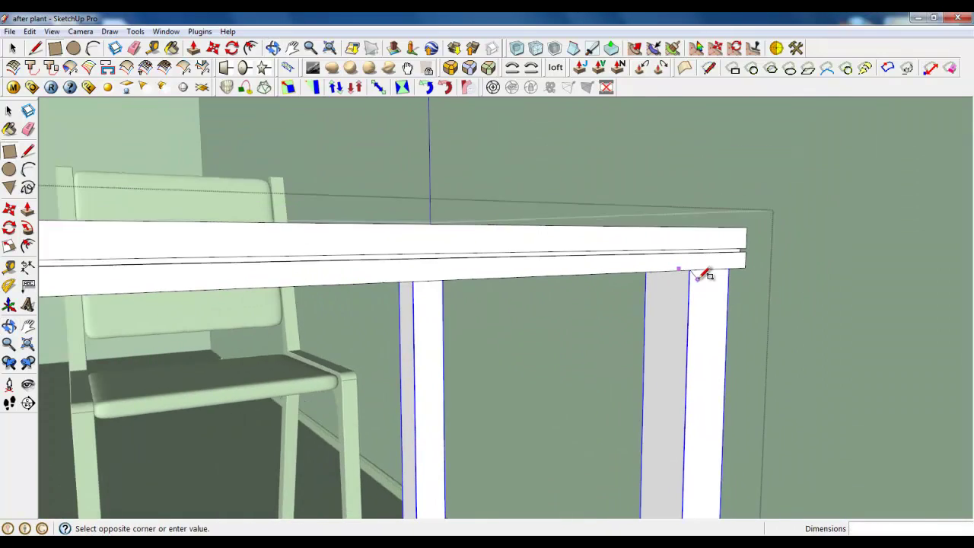
pyautogui.scroll(-5, 702, 275)
pyautogui.scroll(8, 223, 295)
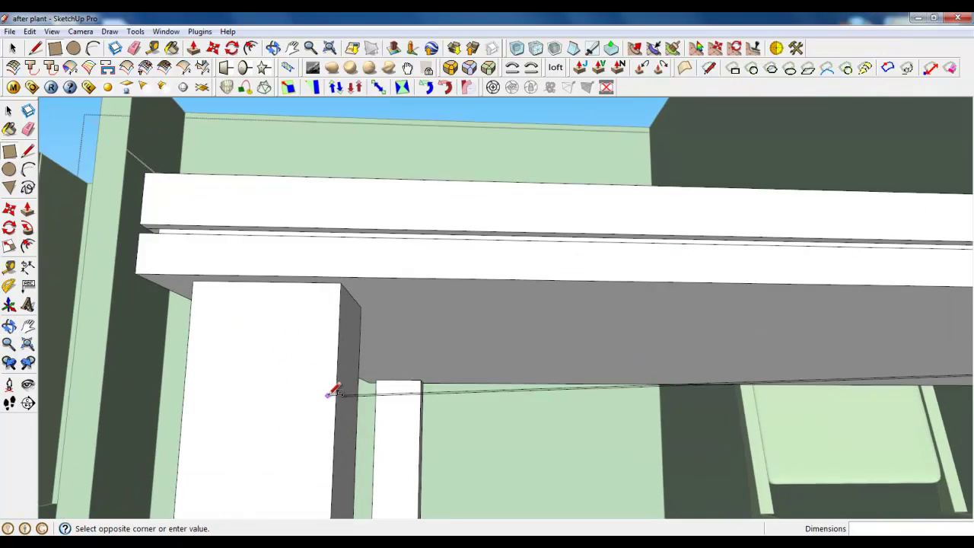
pyautogui.moveTo(333, 394); pyautogui.dragTo(424, 320, button='middle')
pyautogui.scroll(3, 429, 320)
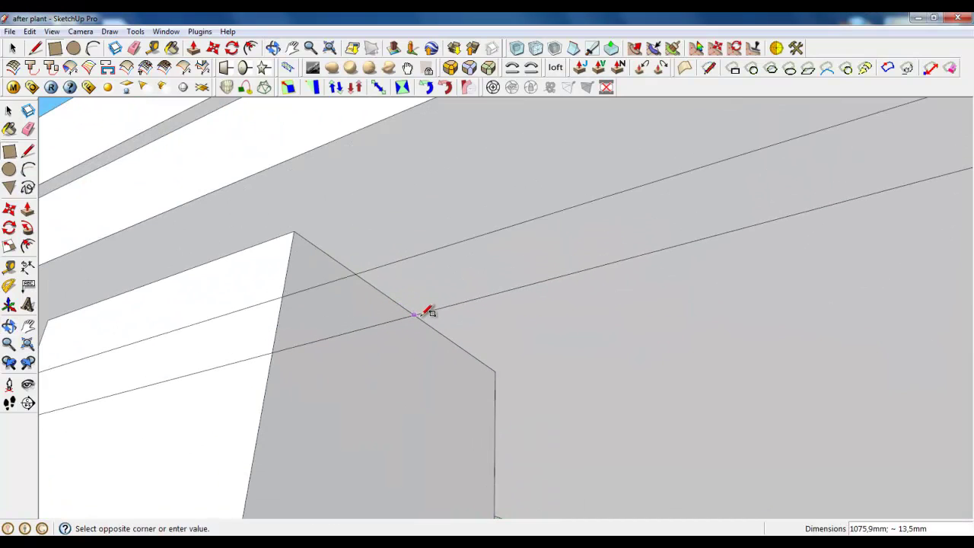
pyautogui.press('Escape')
# Group the narrow rectangle between the legs and open the group for editing
pyautogui.click(12, 49)
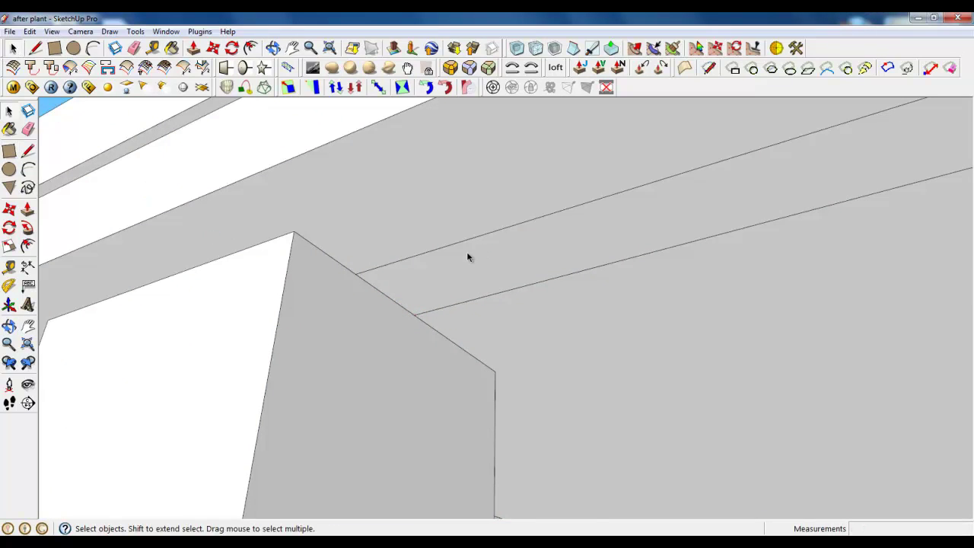
pyautogui.rightClick(471, 263)
pyautogui.click(522, 366)
pyautogui.doubleClick(452, 274)
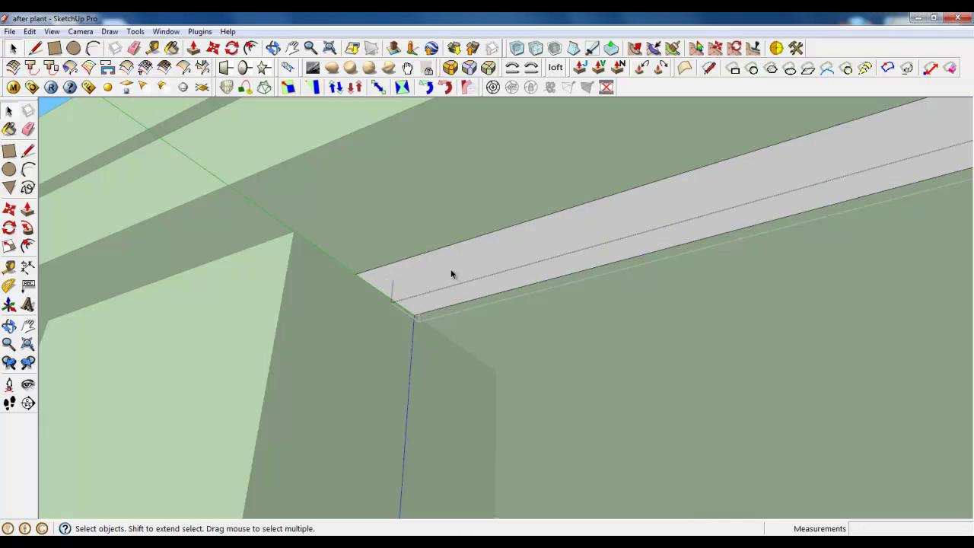
# Extrude the narrow rectangle about 49 mm downward as an apron between the legs and close its group
pyautogui.press('p')
pyautogui.click(398, 283)
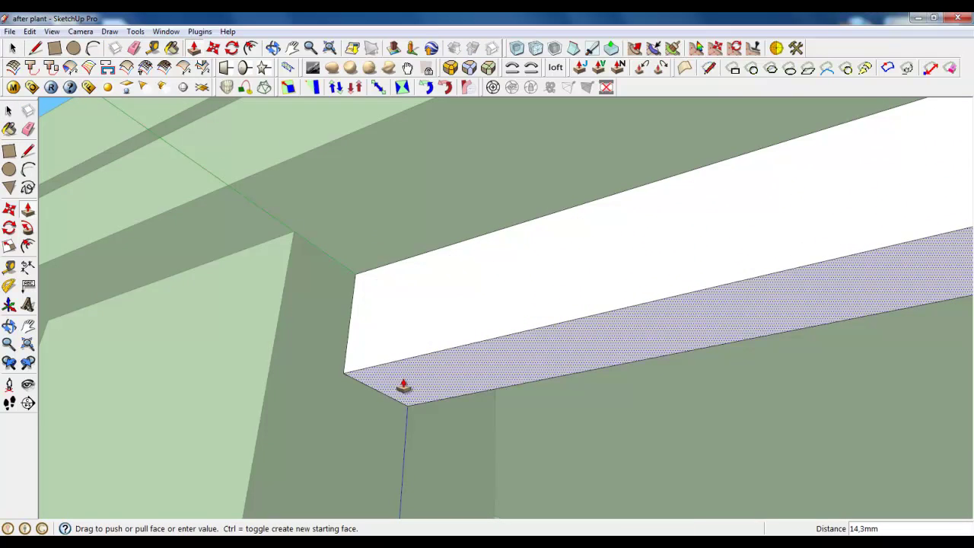
pyautogui.scroll(-6, 396, 386)
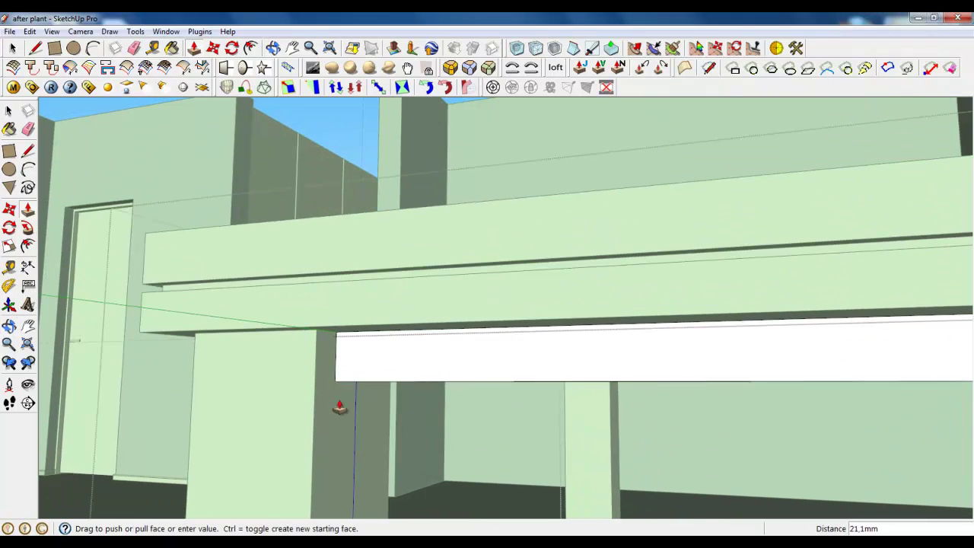
pyautogui.scroll(-4, 339, 377)
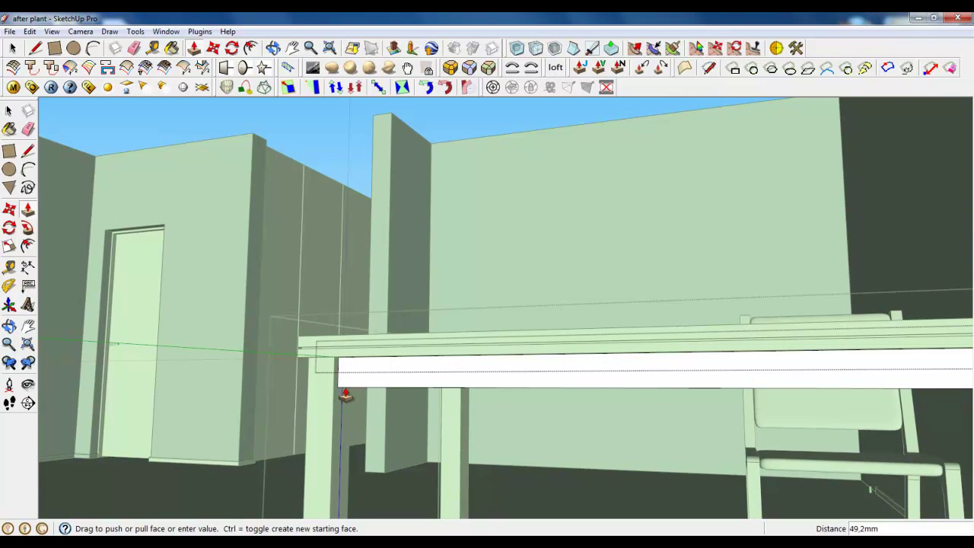
pyautogui.press('Return')
pyautogui.moveTo(337, 391); pyautogui.dragTo(623, 351, button='middle')
pyautogui.scroll(-2, 623, 351)
pyautogui.scroll(2, 785, 370)
pyautogui.click(16, 50)
pyautogui.rightClick(604, 272)
pyautogui.click(635, 277)
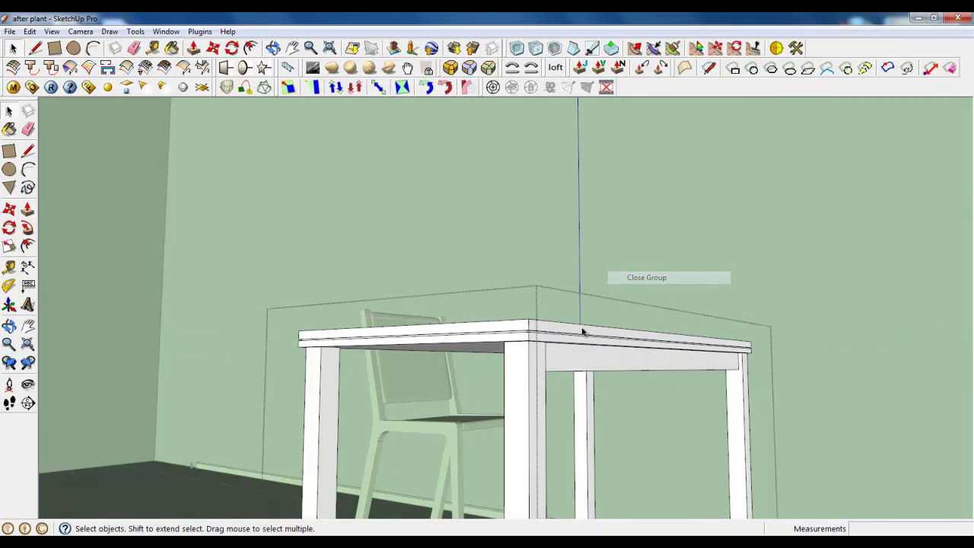
# Copy the long apron across the table's width to the opposite long side
pyautogui.click(214, 48)
pyautogui.scroll(3, 414, 300)
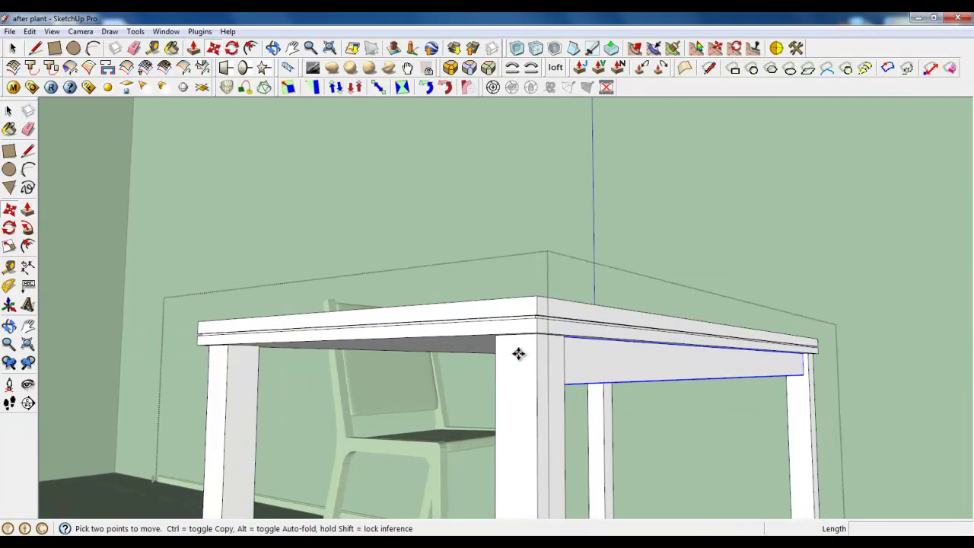
pyautogui.moveTo(517, 353); pyautogui.dragTo(602, 363, button='middle')
pyautogui.click(602, 363)
pyautogui.press('ctrl')
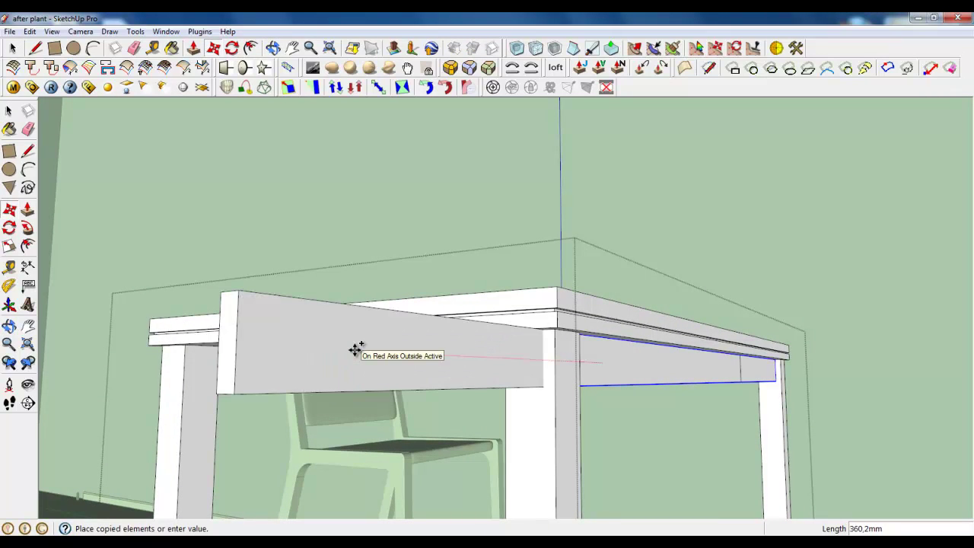
pyautogui.scroll(-3, 356, 350)
pyautogui.moveTo(320, 353); pyautogui.dragTo(526, 361, button='middle')
pyautogui.scroll(3, 525, 361)
pyautogui.click(485, 358)
# Shift the copied long apron about 39 mm into position beside the legs
pyautogui.scroll(4, 433, 389)
pyautogui.click(439, 393)
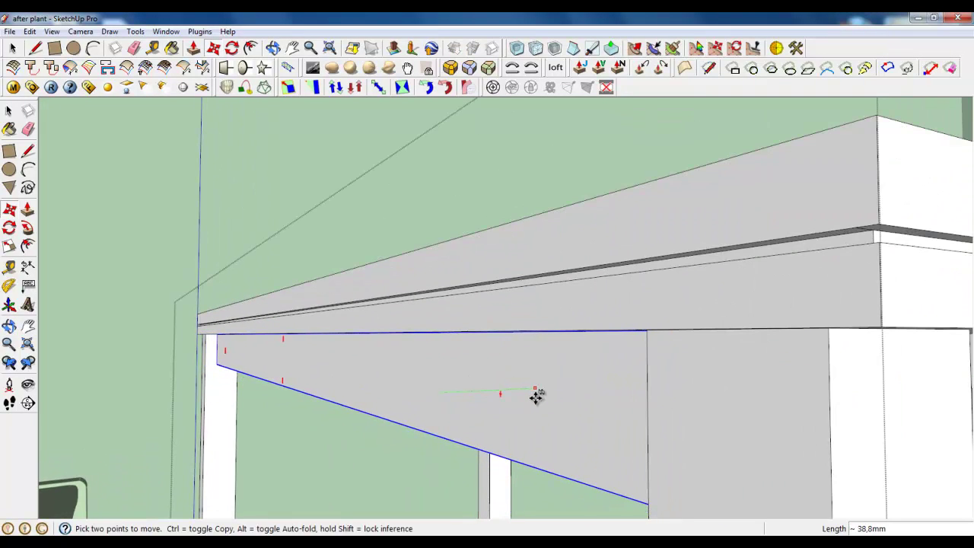
pyautogui.click(519, 396)
# Rotate a copy of the long apron at a right angle so that it runs parallel to the table's short end
pyautogui.scroll(-5, 377, 337)
pyautogui.moveTo(334, 320); pyautogui.dragTo(469, 409, button='middle')
pyautogui.click(232, 48)
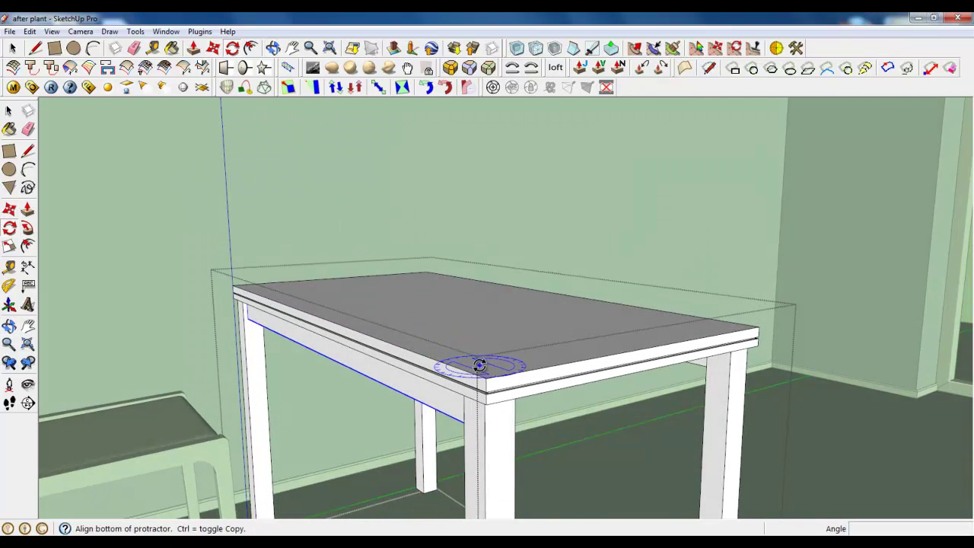
pyautogui.click(398, 334)
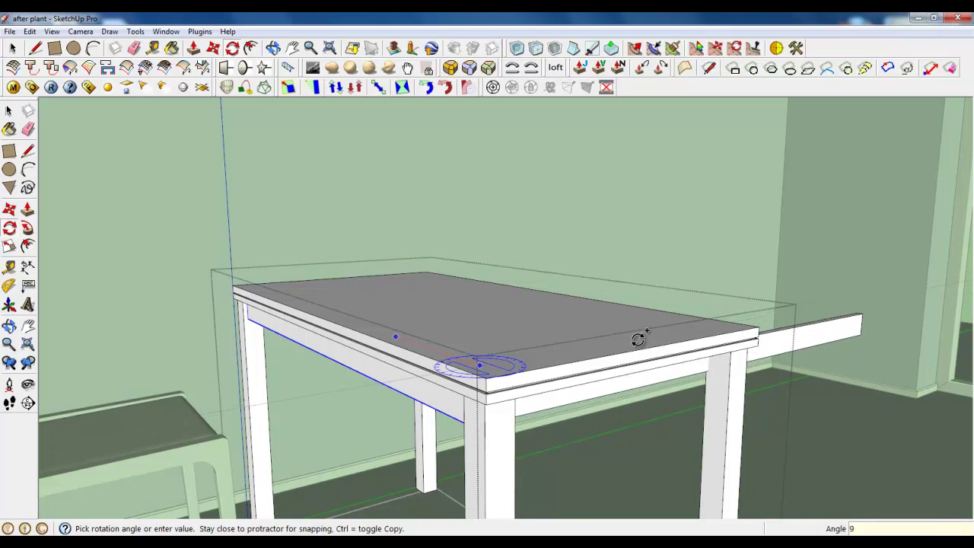
pyautogui.press('Return')
pyautogui.moveTo(622, 345); pyautogui.dragTo(411, 337, button='middle')
pyautogui.scroll(4, 254, 357)
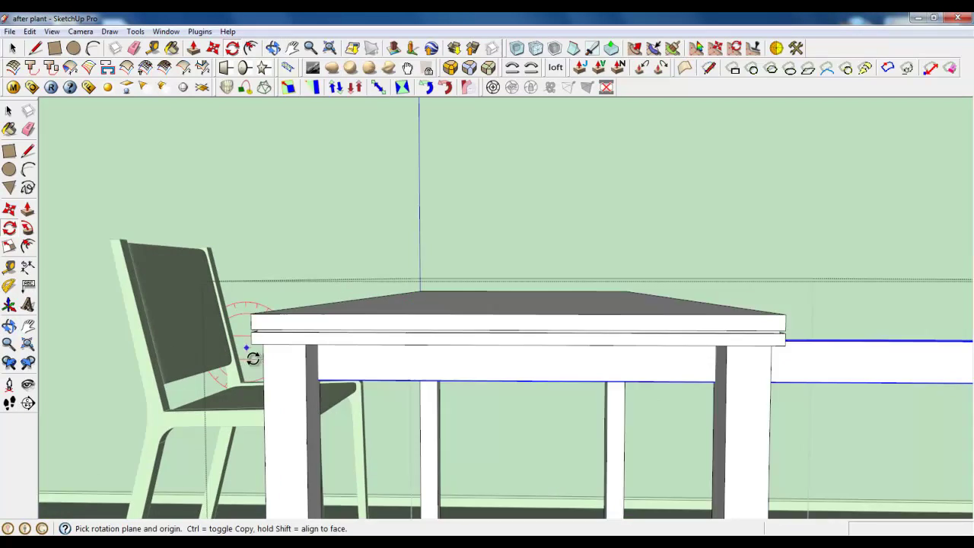
# Move the rotated apron against the corner leg at the short end and shift it about 37 mm outward
pyautogui.click(213, 48)
pyautogui.click(431, 363)
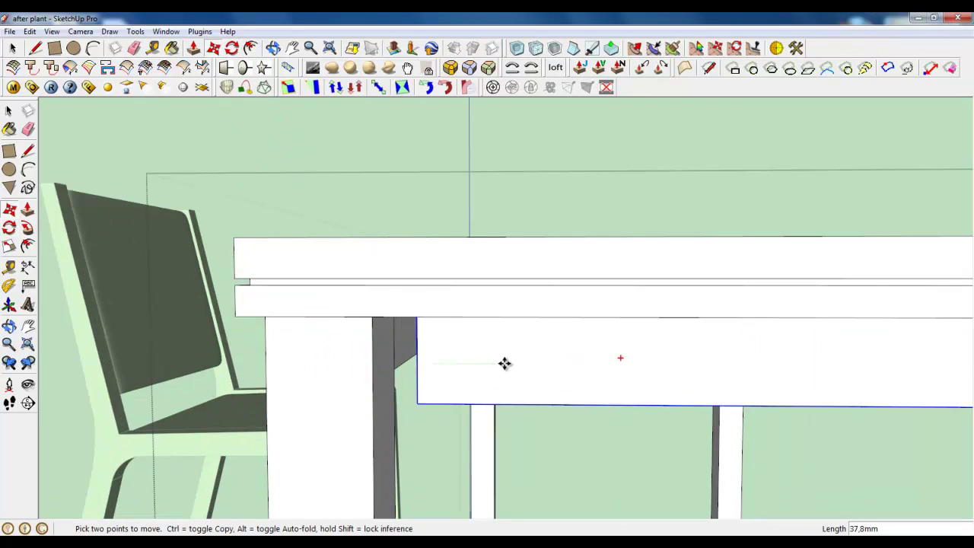
pyautogui.click(504, 368)
pyautogui.scroll(3, 502, 369)
pyautogui.moveTo(502, 368); pyautogui.dragTo(633, 369, button='middle')
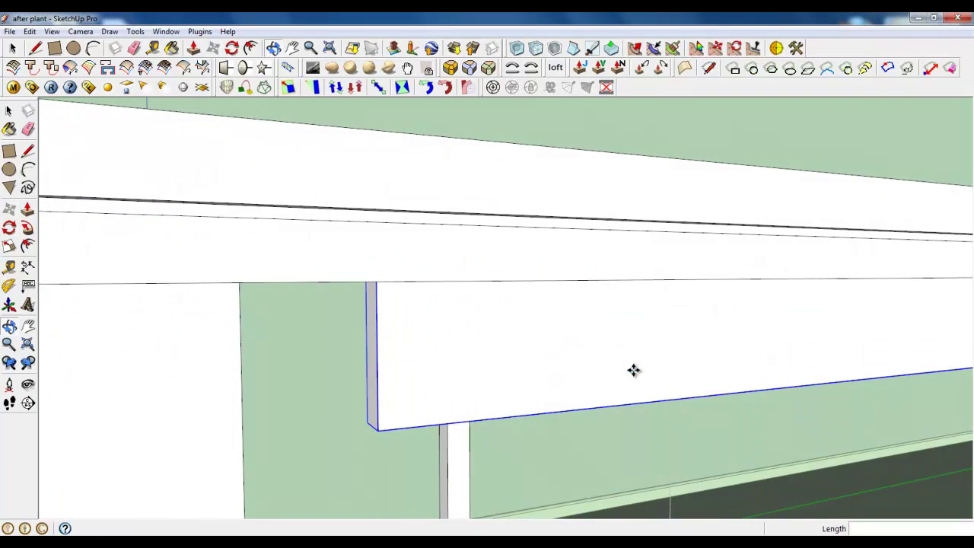
pyautogui.click(372, 352)
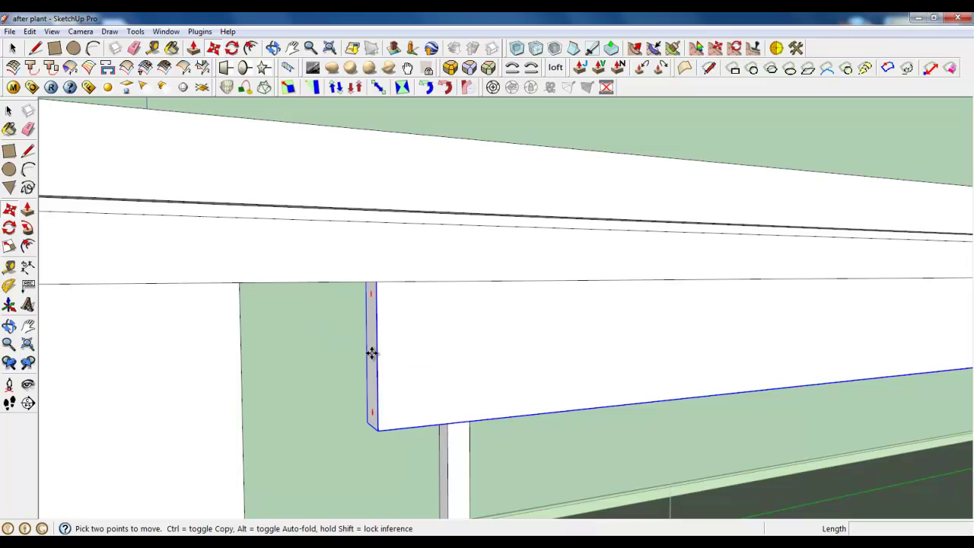
pyautogui.click(241, 367)
pyautogui.moveTo(242, 367); pyautogui.dragTo(157, 392, button='middle')
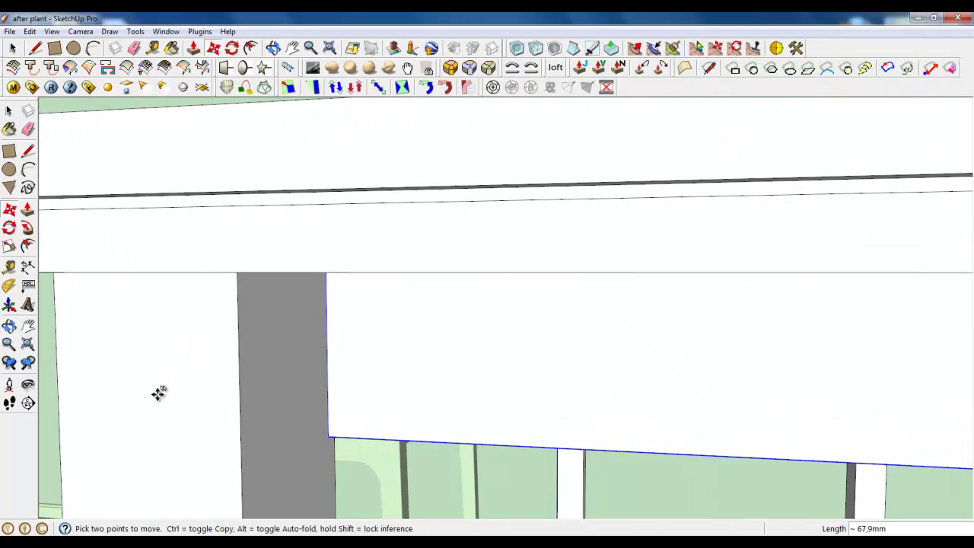
pyautogui.click(437, 397)
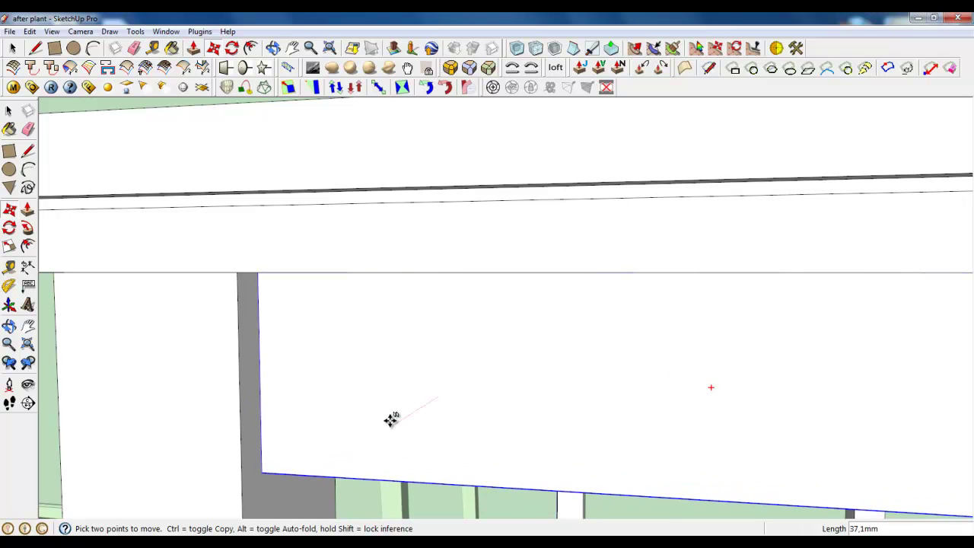
# Scale the rotated apron lengthwise to about 0.45 so that it fits between the two legs of the short end
pyautogui.scroll(-5, 281, 309)
pyautogui.moveTo(230, 315); pyautogui.dragTo(268, 325, button='middle')
pyautogui.click(9, 245)
pyautogui.scroll(-5, 335, 320)
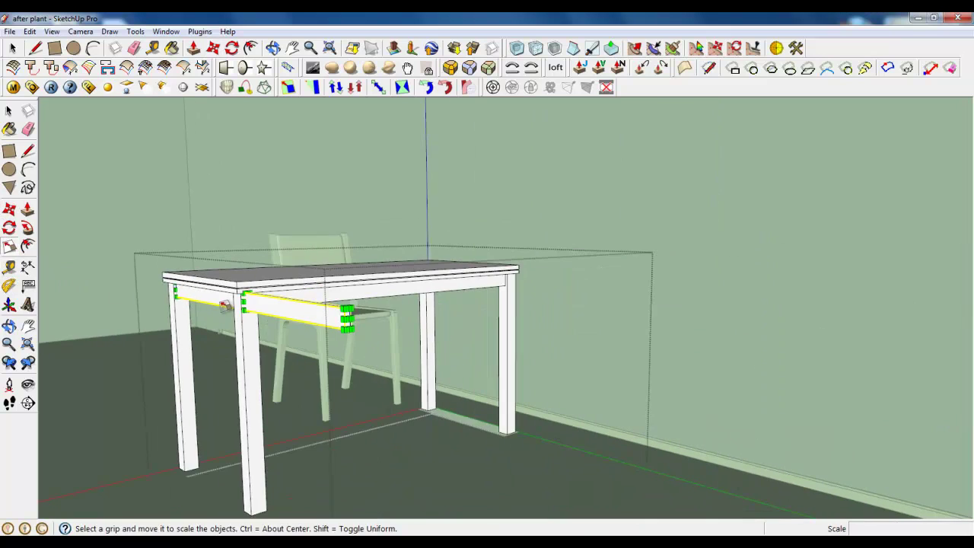
pyautogui.scroll(6, 341, 323)
pyautogui.scroll(-2, 341, 323)
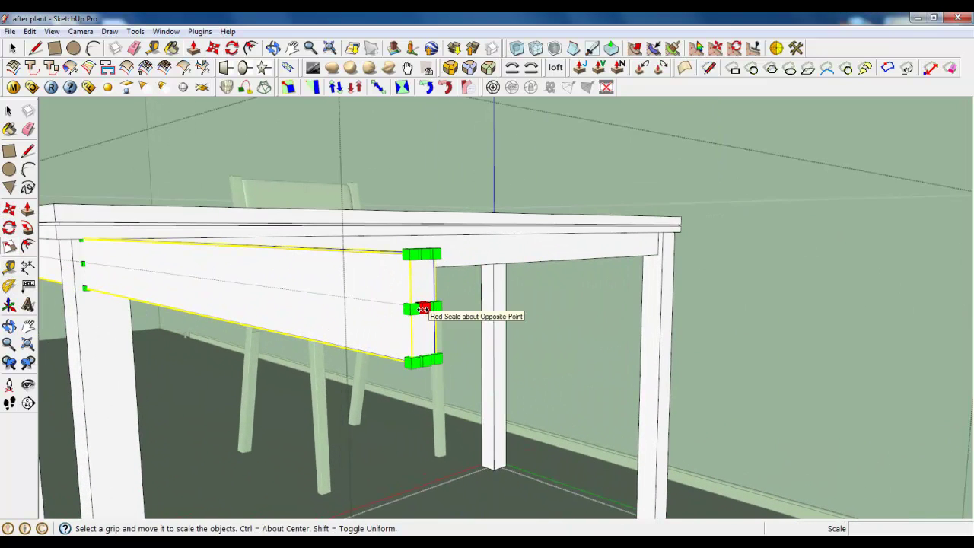
pyautogui.moveTo(411, 307); pyautogui.dragTo(100, 315)
pyautogui.moveTo(101, 315); pyautogui.dragTo(548, 329, button='middle')
pyautogui.scroll(-2, 437, 472)
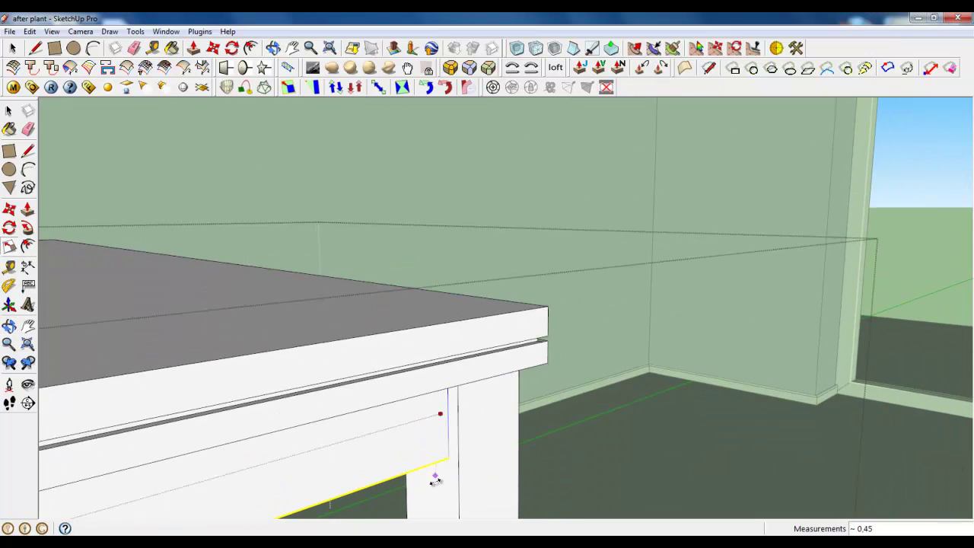
pyautogui.click(441, 486)
pyautogui.scroll(-2, 465, 368)
pyautogui.moveTo(341, 381); pyautogui.dragTo(434, 339, button='middle')
pyautogui.scroll(-4, 451, 335)
pyautogui.scroll(1, 279, 361)
pyautogui.scroll(1, 280, 362)
pyautogui.click(214, 49)
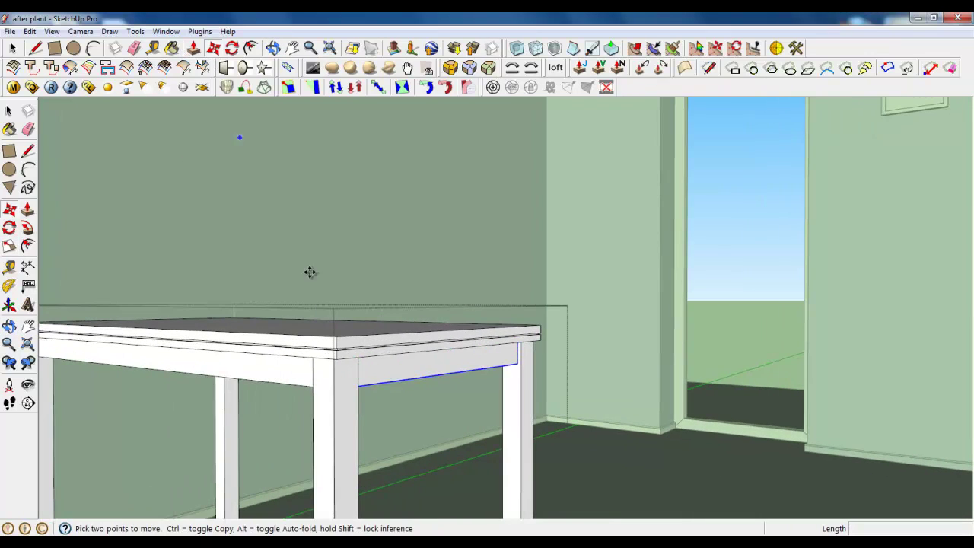
pyautogui.click(376, 371)
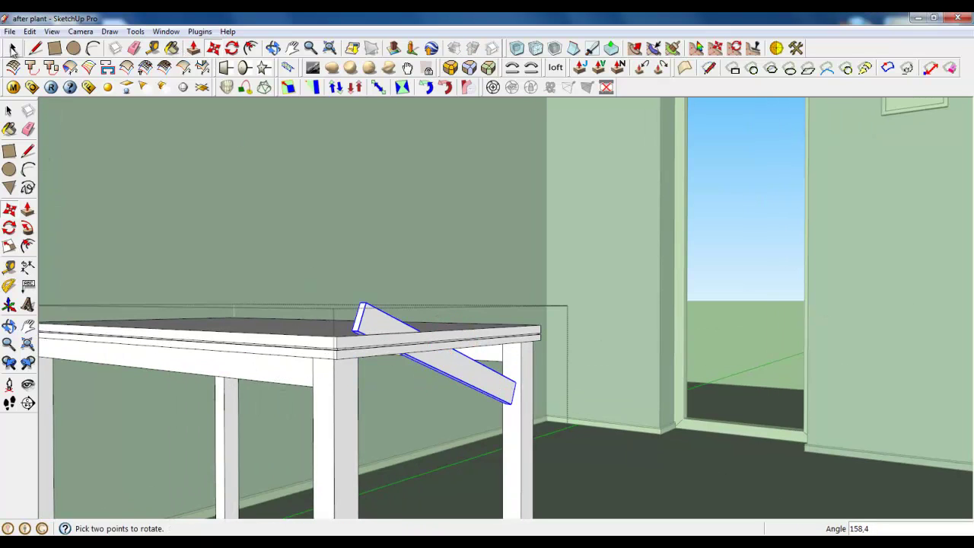
pyautogui.press('space')
# Copy the short apron about 1133 mm along the table's length to the opposite end
pyautogui.click(214, 49)
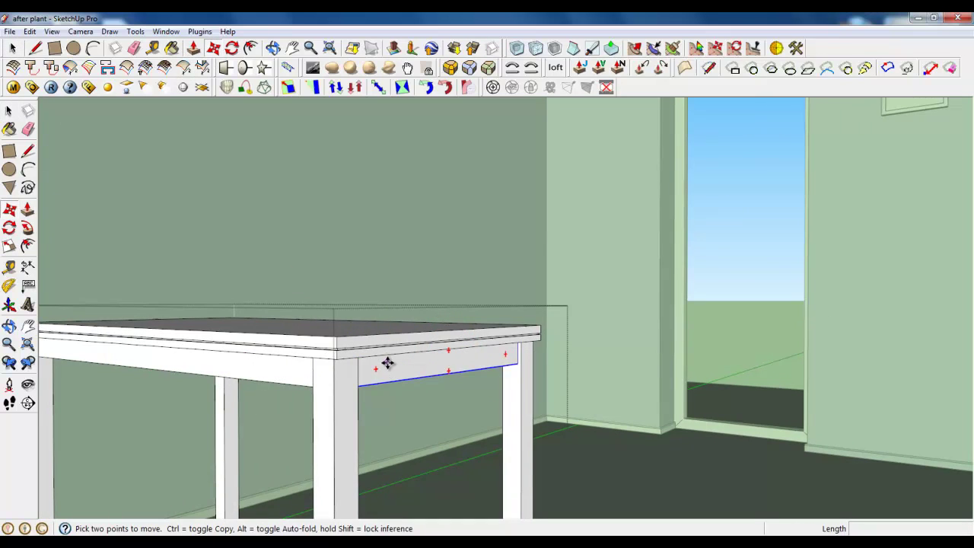
pyautogui.press('ctrl')
pyautogui.click(387, 361)
pyautogui.scroll(2, 164, 345)
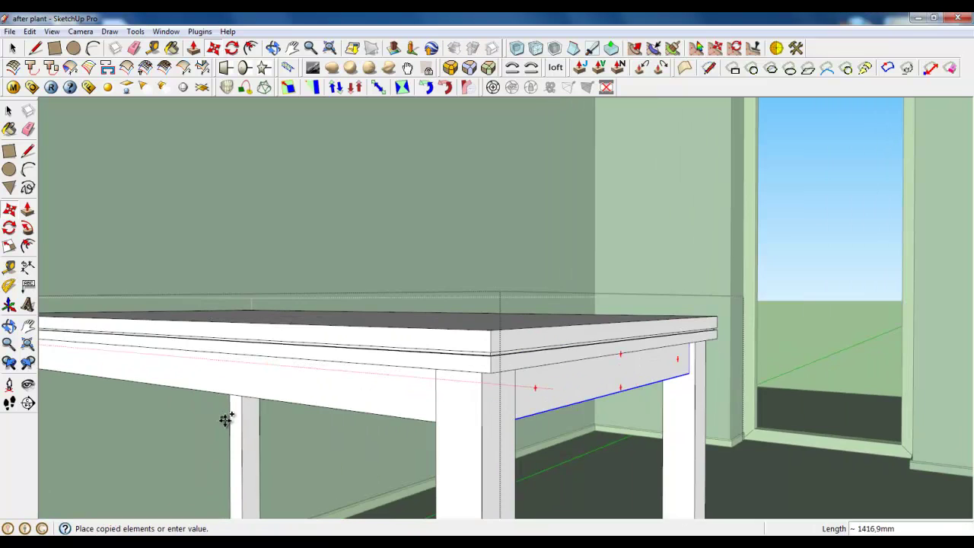
pyautogui.scroll(4, 228, 412)
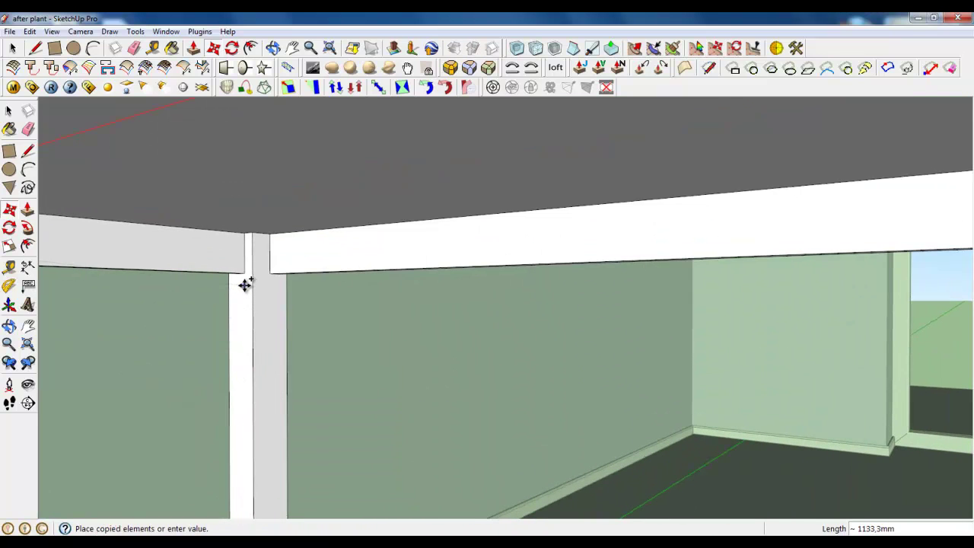
pyautogui.click(246, 279)
pyautogui.scroll(-6, 271, 274)
pyautogui.moveTo(358, 256); pyautogui.dragTo(392, 272, button='middle')
pyautogui.scroll(-4, 392, 272)
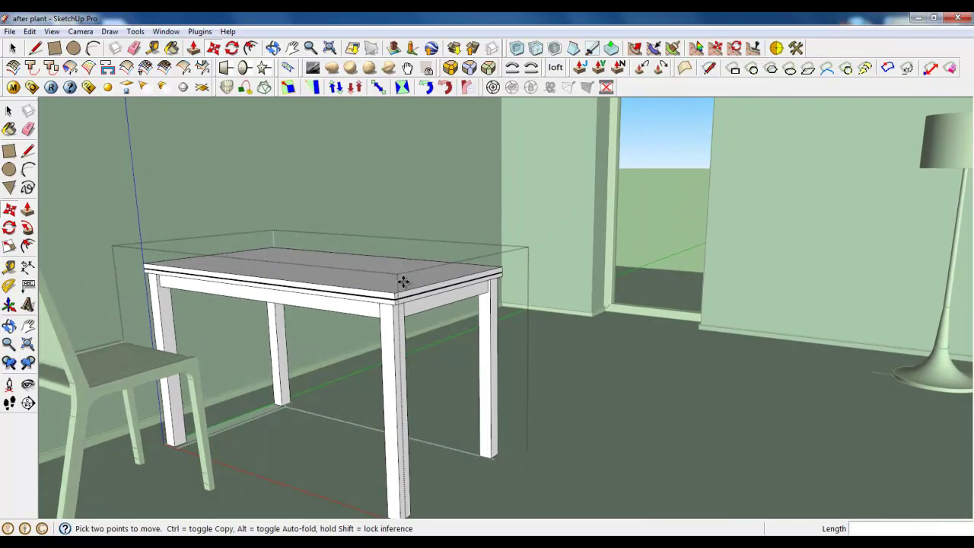
# Open the near corner leg for editing and push/pull its outer face on the table's short end slightly
pyautogui.click(13, 48)
pyautogui.scroll(8, 376, 279)
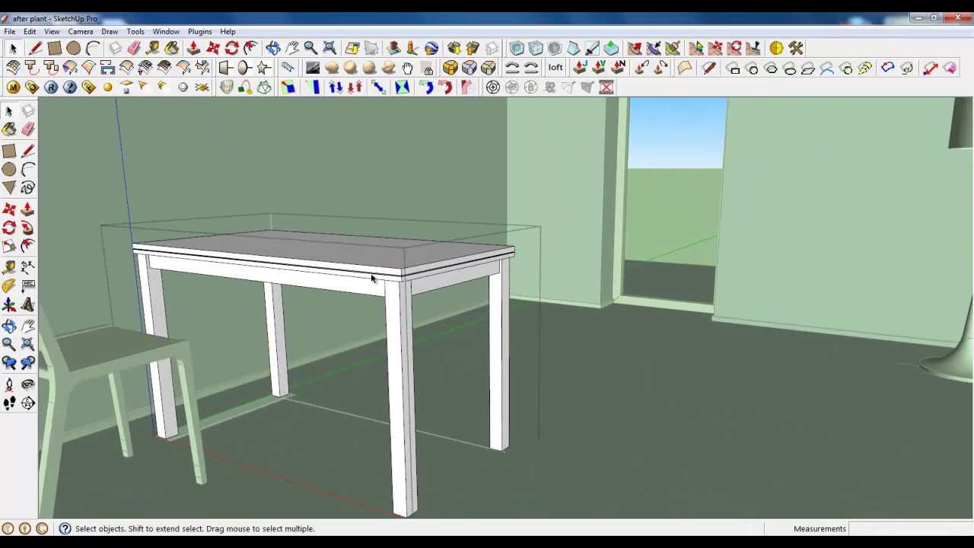
pyautogui.moveTo(370, 285); pyautogui.dragTo(384, 312, button='middle')
pyautogui.scroll(-3, 384, 312)
pyautogui.doubleClick(401, 274)
pyautogui.scroll(5, 400, 276)
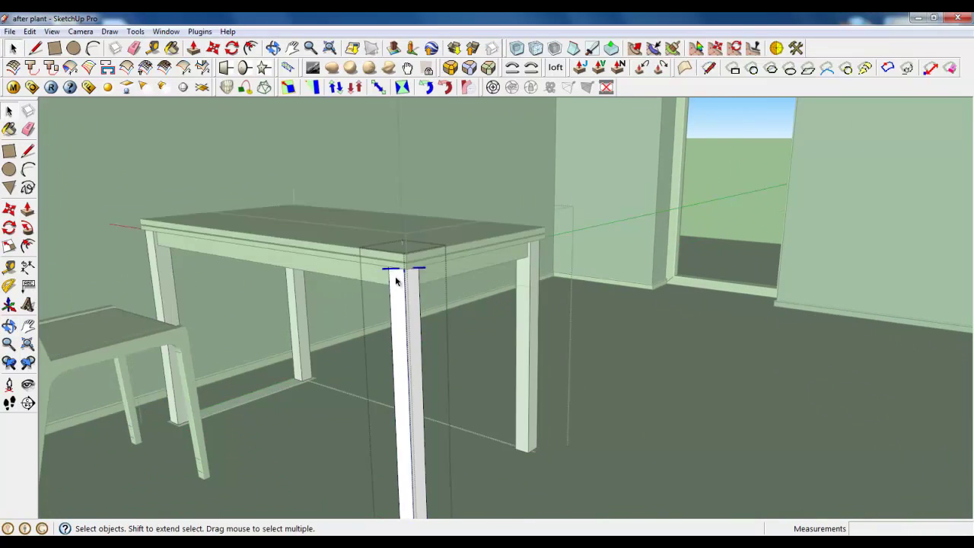
pyautogui.click(193, 48)
pyautogui.scroll(2, 446, 278)
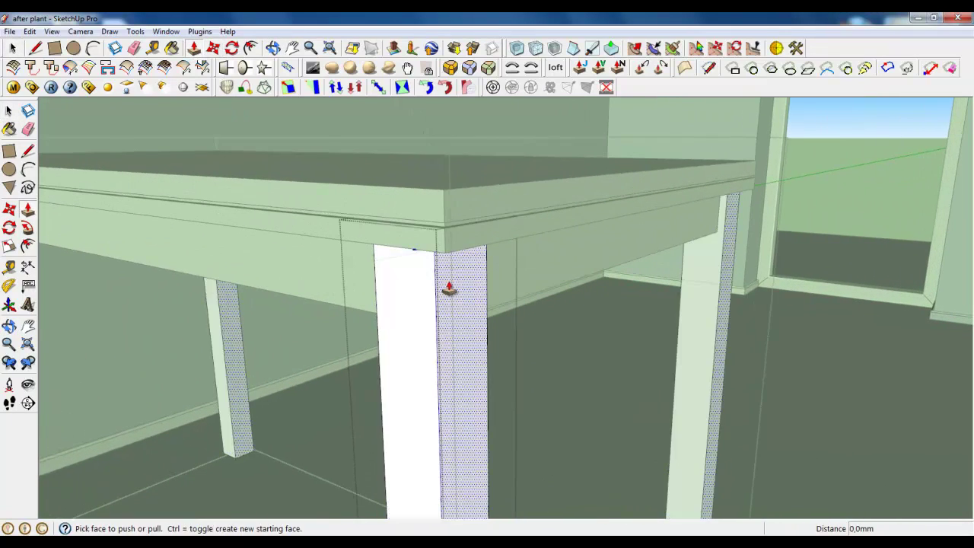
pyautogui.click(450, 283)
pyautogui.click(455, 289)
# Push/pull the leg's adjacent outer face about 3 mm and close the leg's group
pyautogui.moveTo(455, 290); pyautogui.dragTo(315, 289, button='middle')
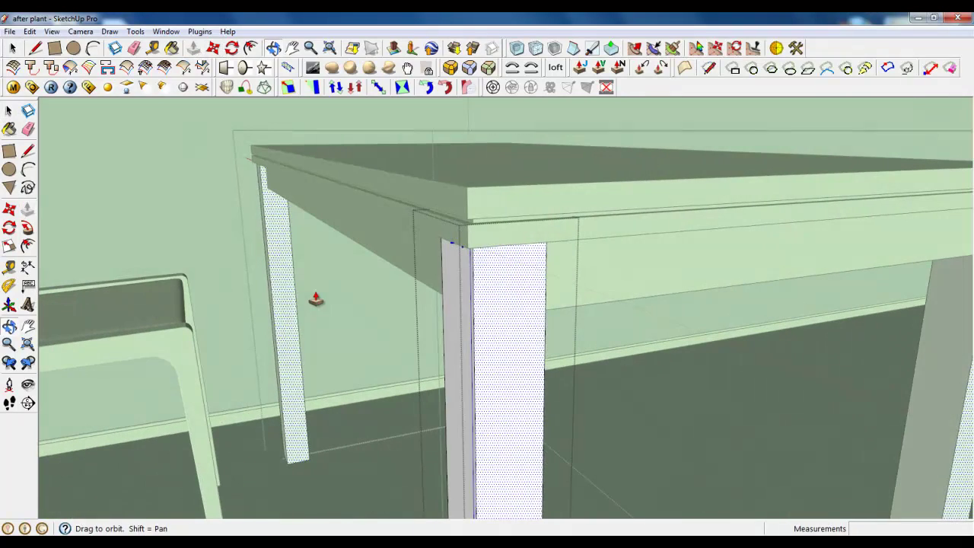
pyautogui.click(463, 289)
pyautogui.click(454, 267)
pyautogui.scroll(-1, 454, 267)
pyautogui.rightClick(364, 292)
pyautogui.click(376, 301)
pyautogui.scroll(-4, 368, 282)
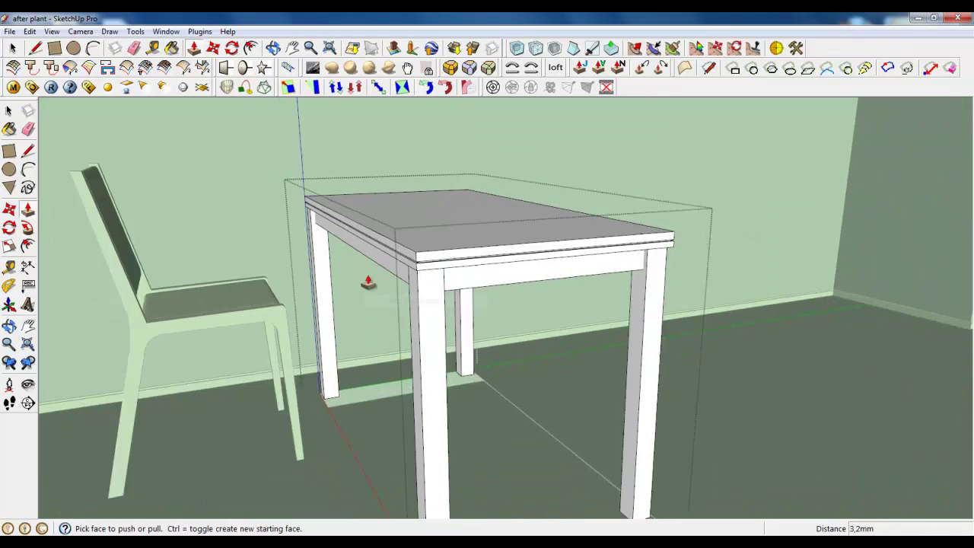
# Round all edges of the grooved tabletop with Round Corner, using a 1.0 mm offset and 3 segments
pyautogui.click(13, 48)
pyautogui.scroll(-3, 306, 273)
pyautogui.moveTo(306, 273); pyautogui.dragTo(467, 268, button='middle')
pyautogui.scroll(3, 428, 274)
pyautogui.scroll(-2, 428, 274)
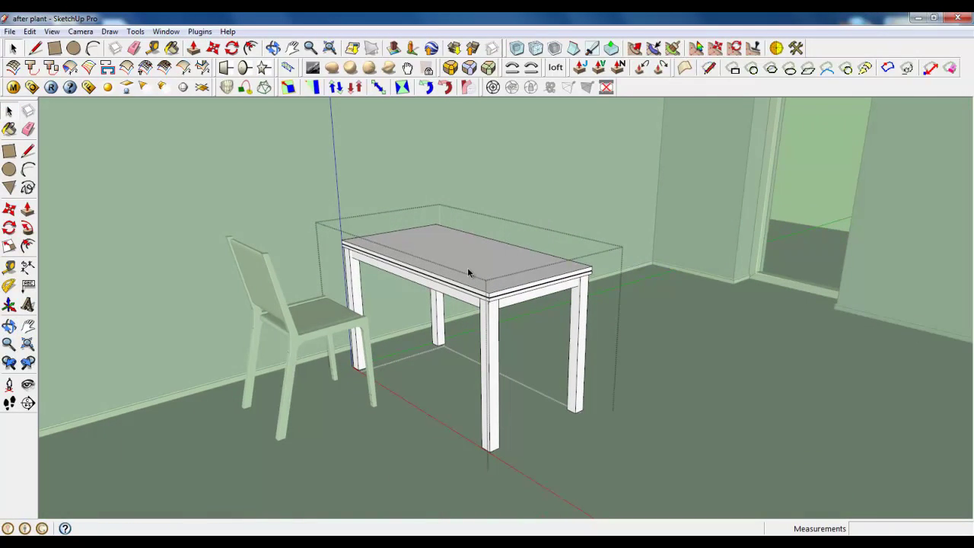
pyautogui.scroll(1, 487, 299)
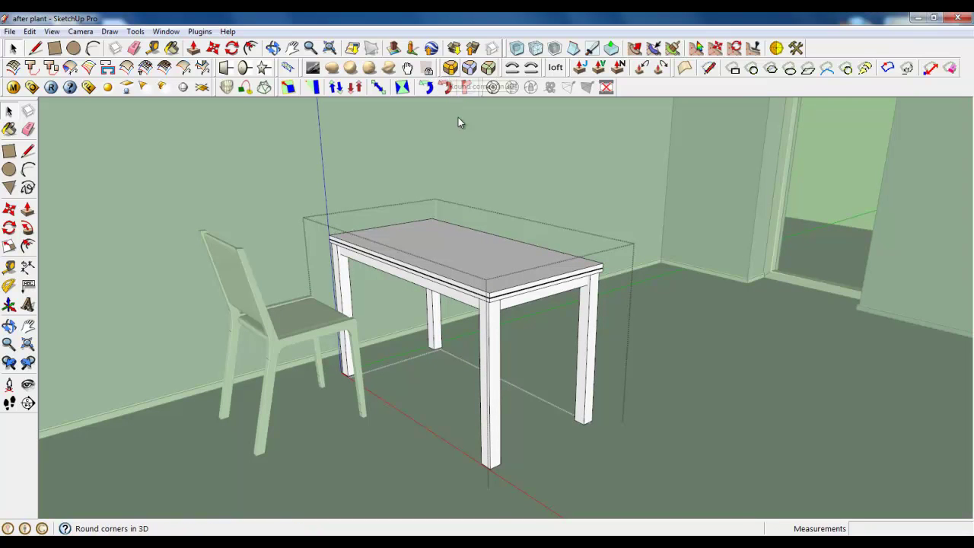
pyautogui.click(504, 271)
pyautogui.scroll(2, 495, 277)
pyautogui.tripleClick(488, 286)
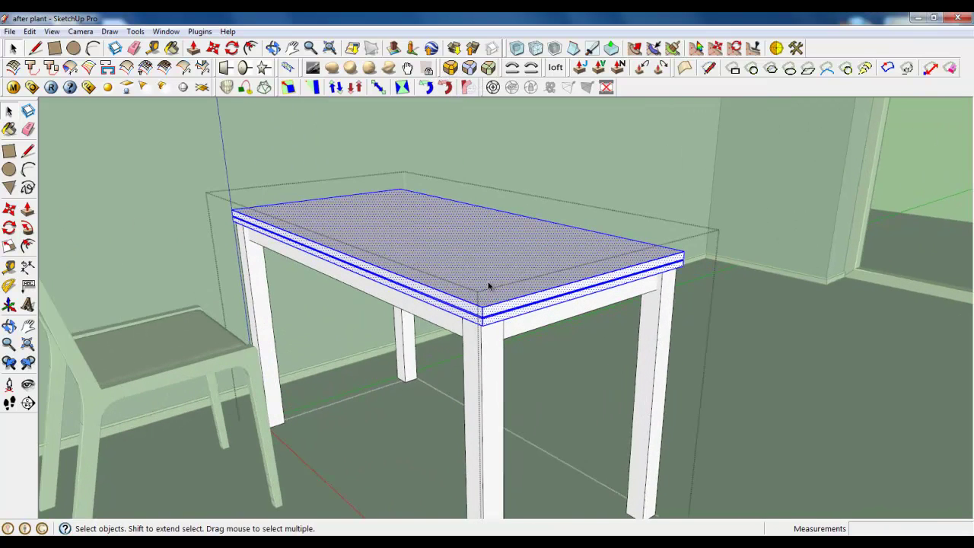
pyautogui.scroll(2, 474, 299)
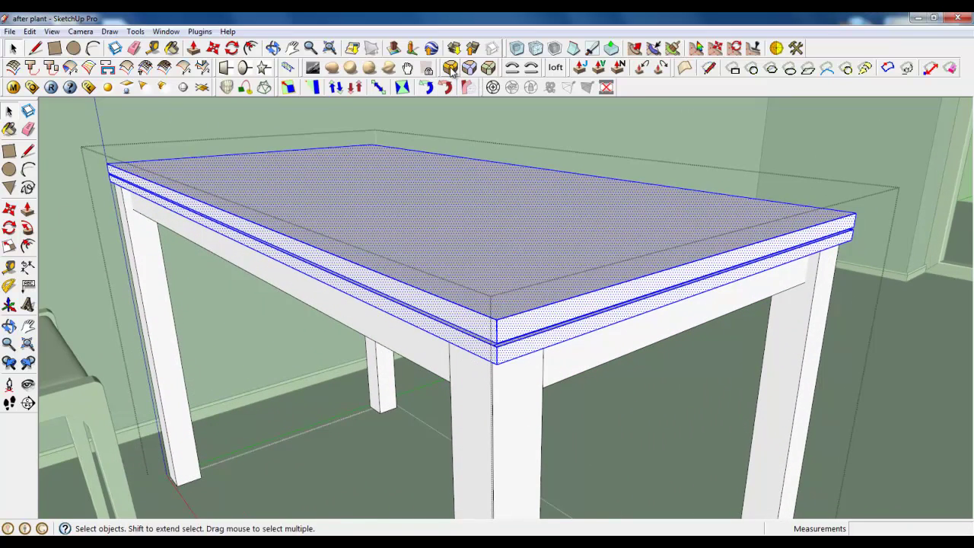
pyautogui.click(451, 68)
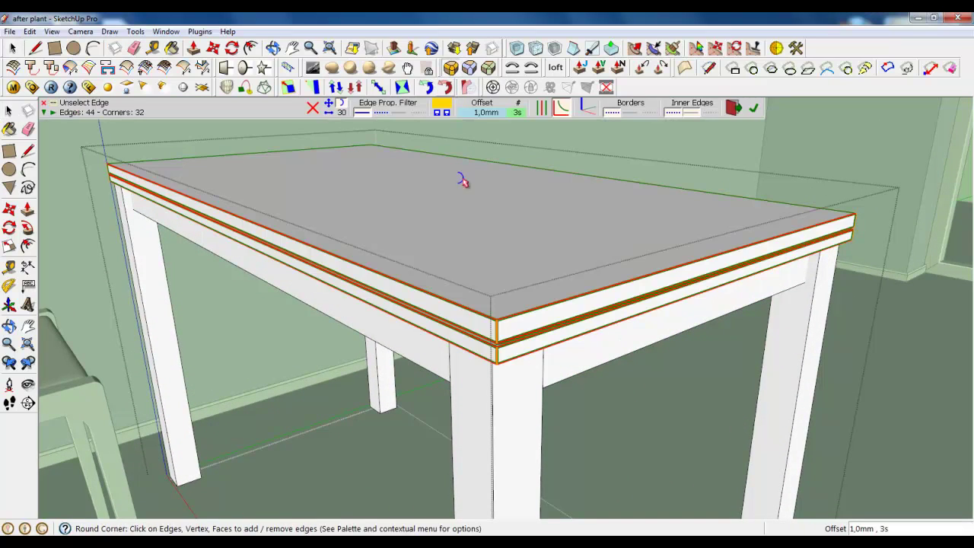
pyautogui.click(754, 108)
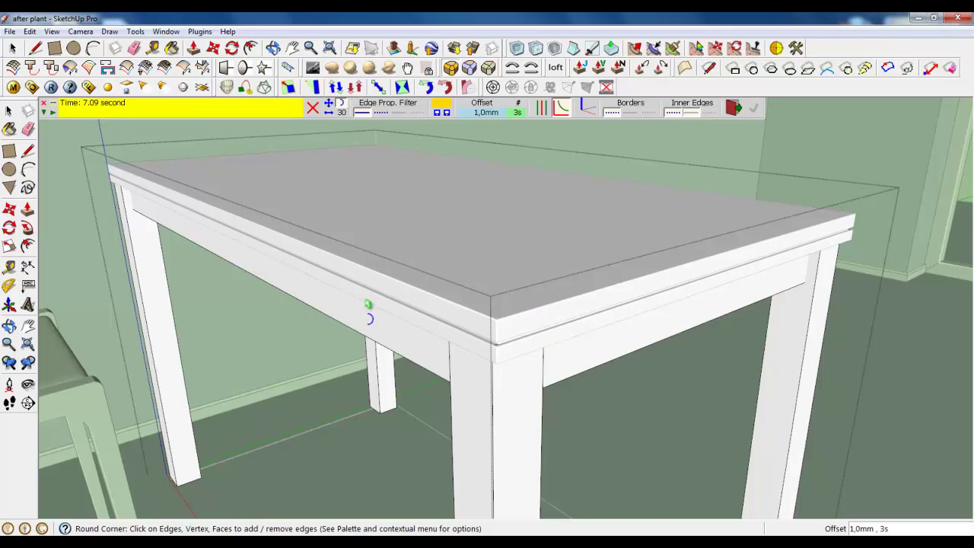
pyautogui.click(12, 48)
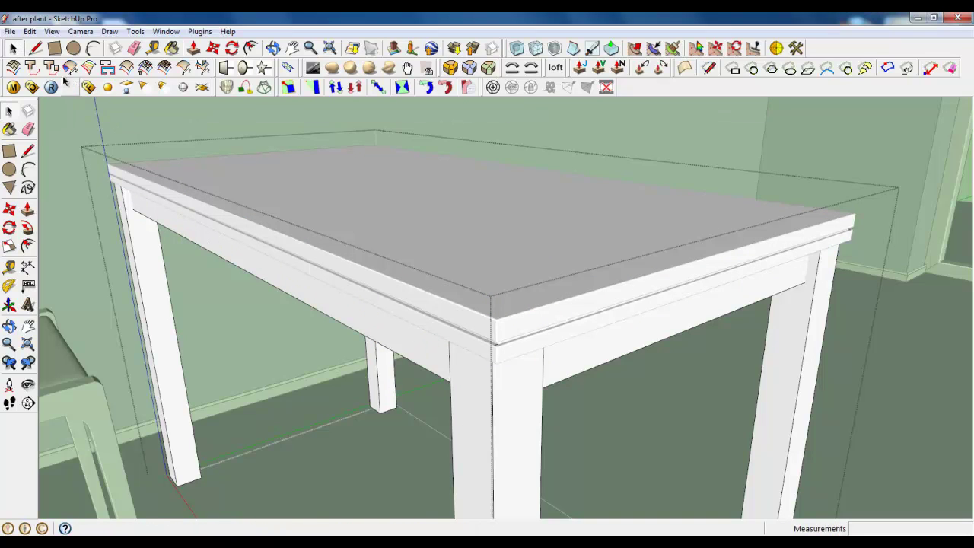
# Close the table's group
pyautogui.scroll(-5, 391, 211)
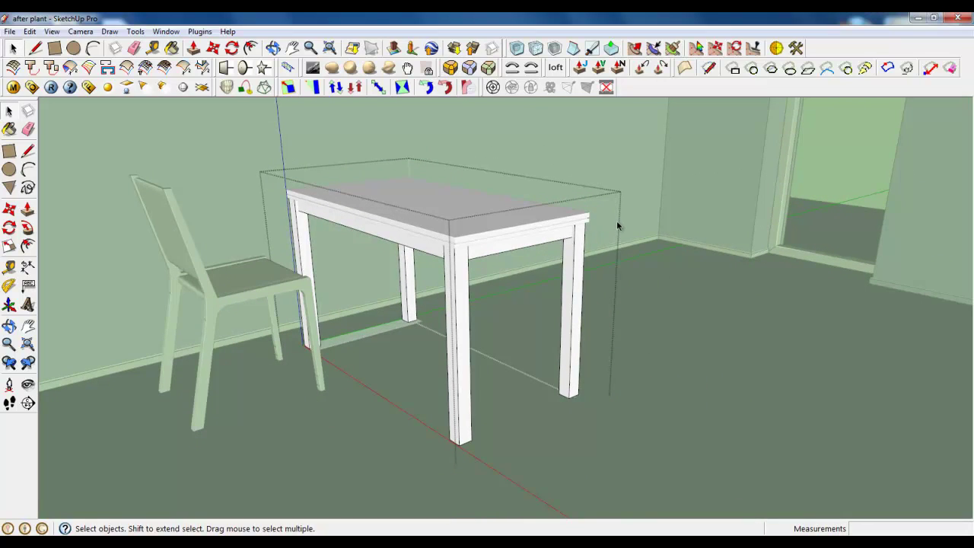
pyautogui.rightClick(617, 221)
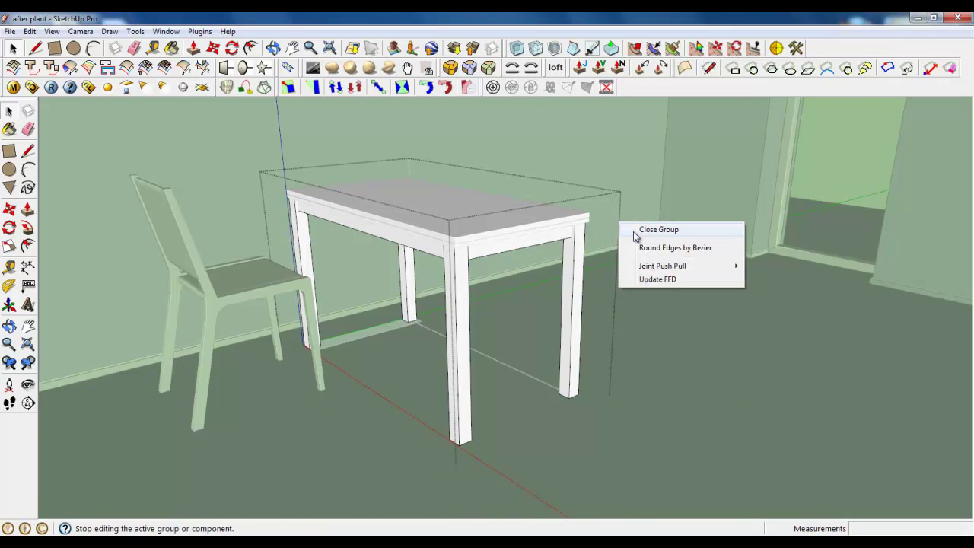